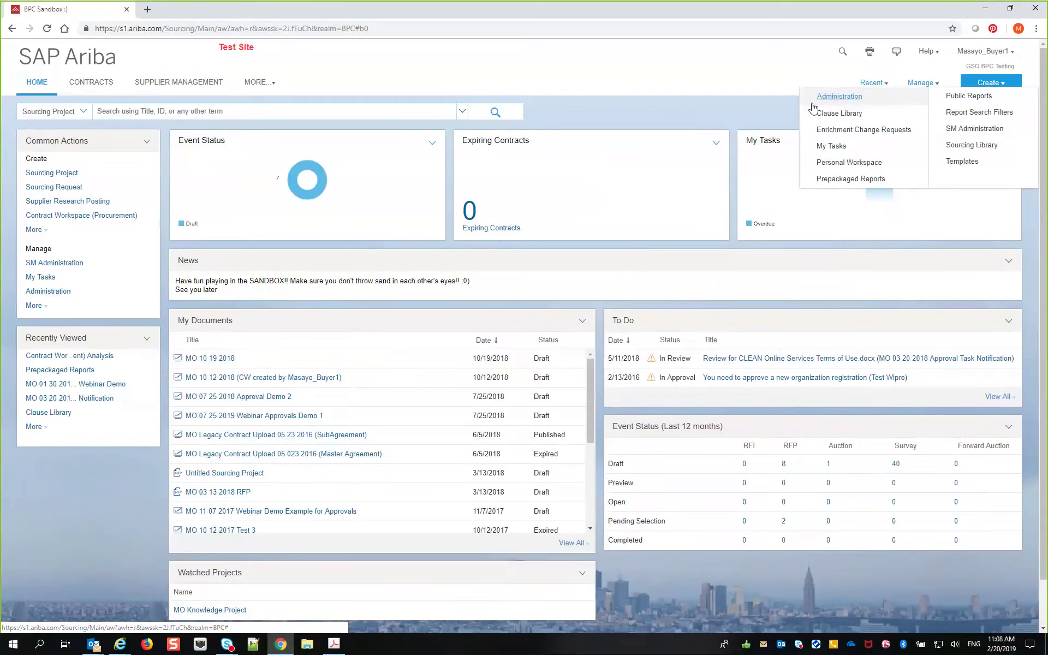
- Open the Administration area and show the export tasks of Site Manager's Data Import/Export
click(840, 104)
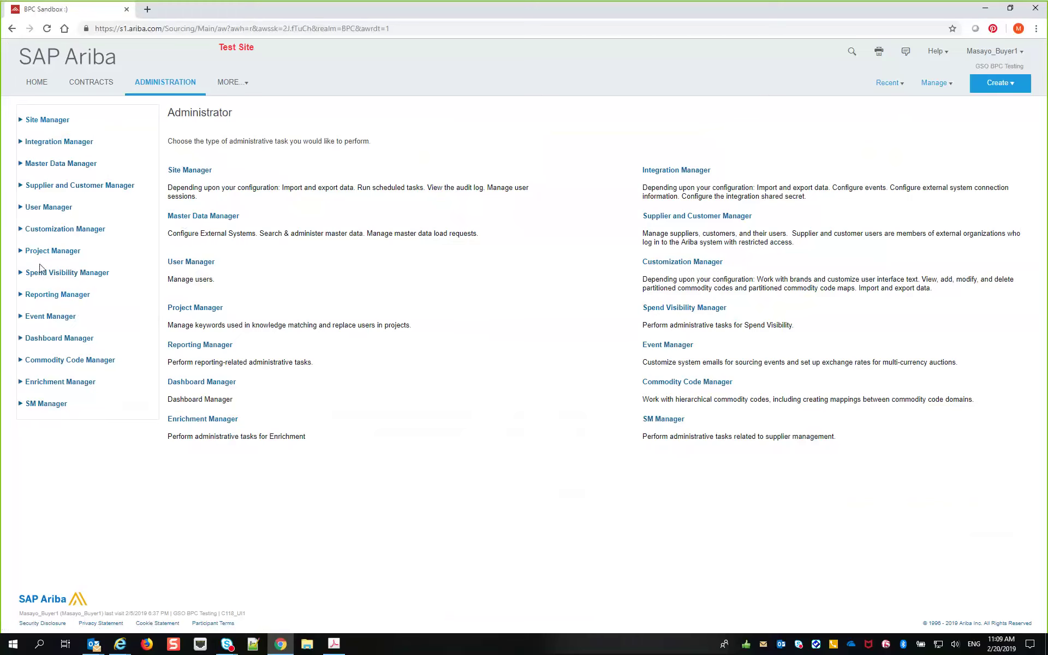
click(20, 120)
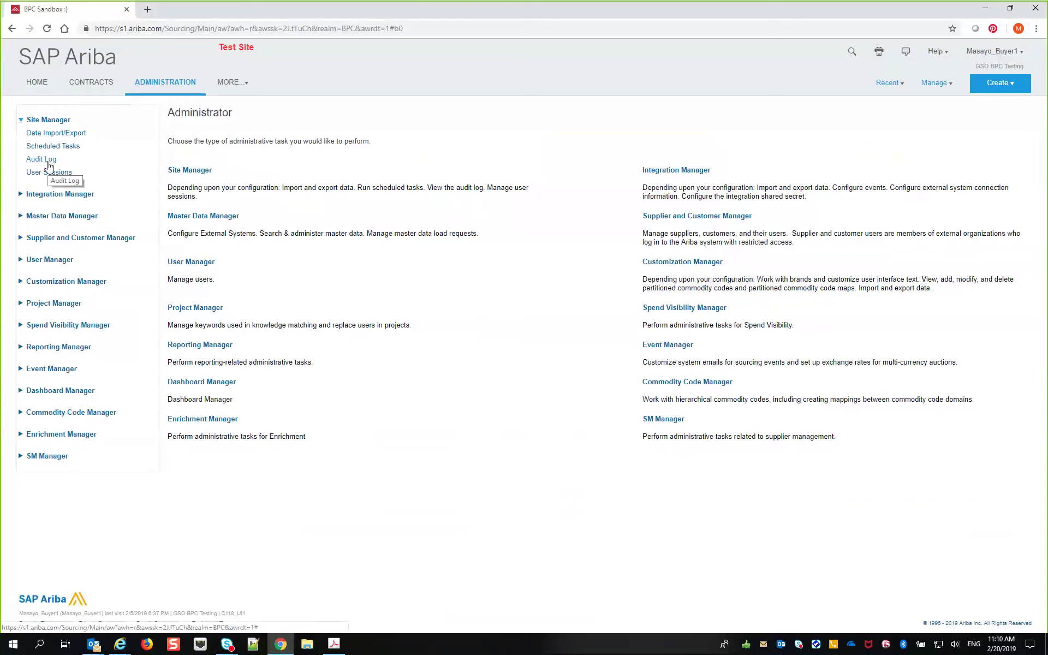
click(60, 135)
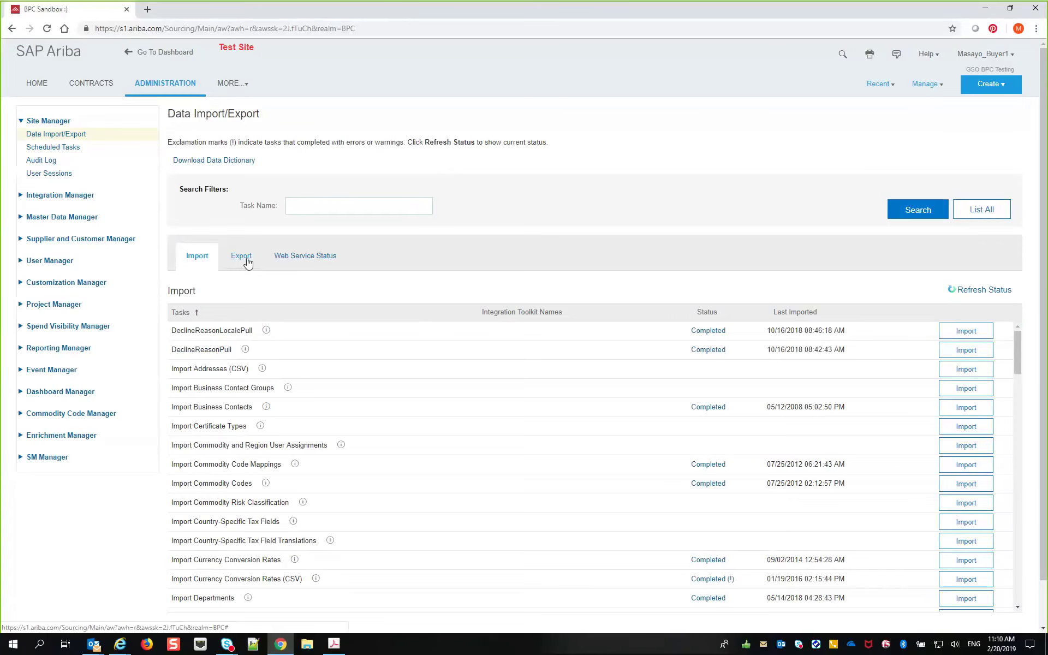
click(246, 262)
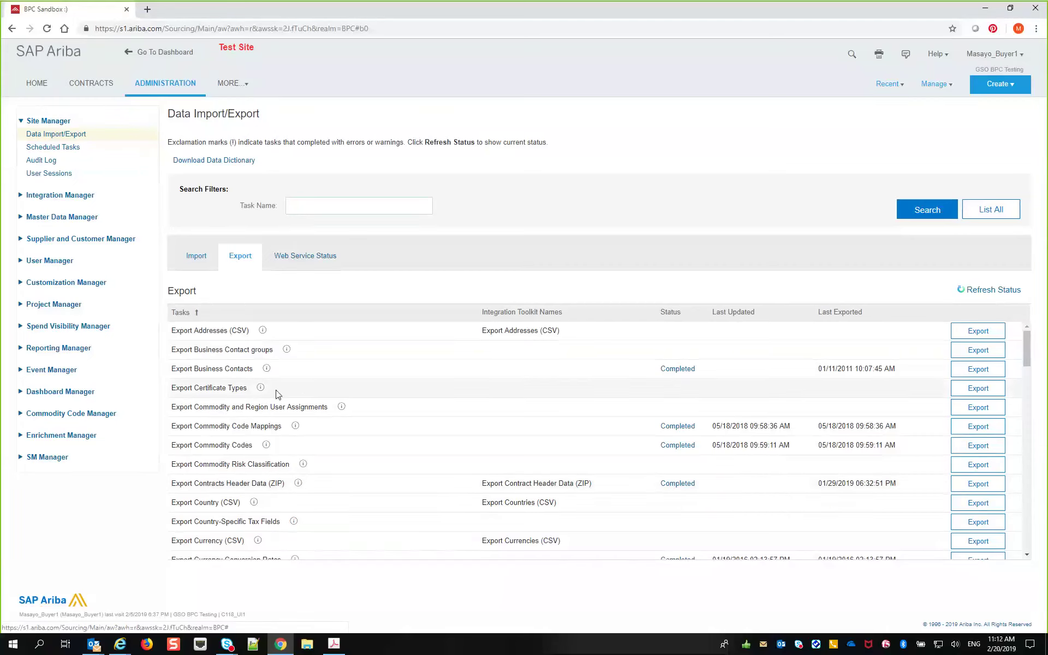
- Review the full list of Site Manager export tasks, including the supplier, organization and flex master data exports, and return to the import tasks
scroll(276, 386, down, 10)
scroll(277, 399, down, 7)
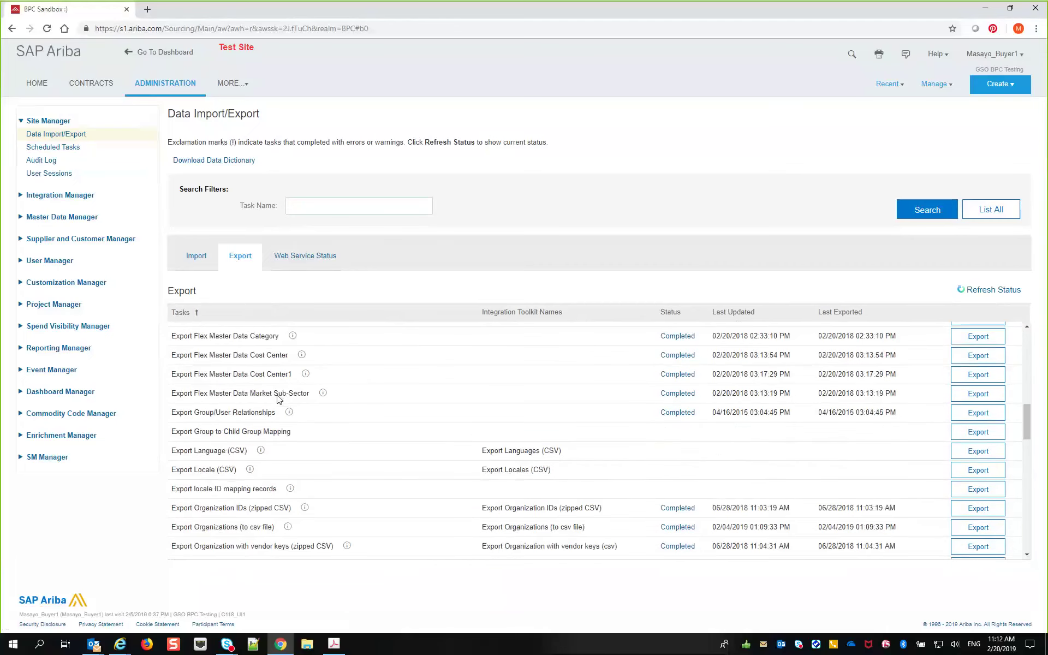
scroll(277, 400, down, 4)
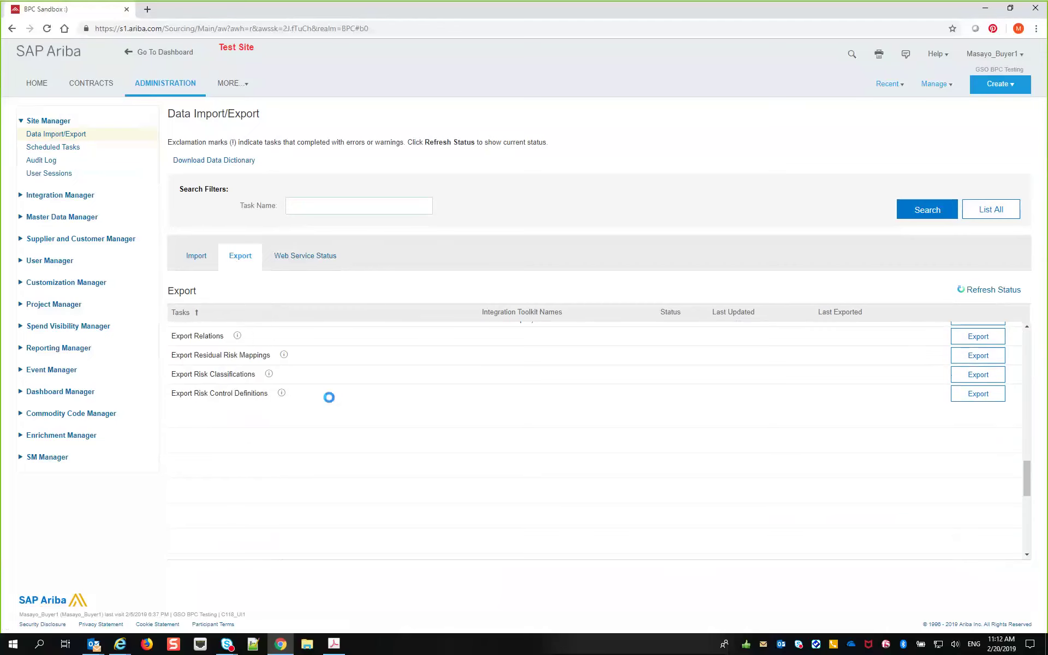
scroll(330, 399, down, 4)
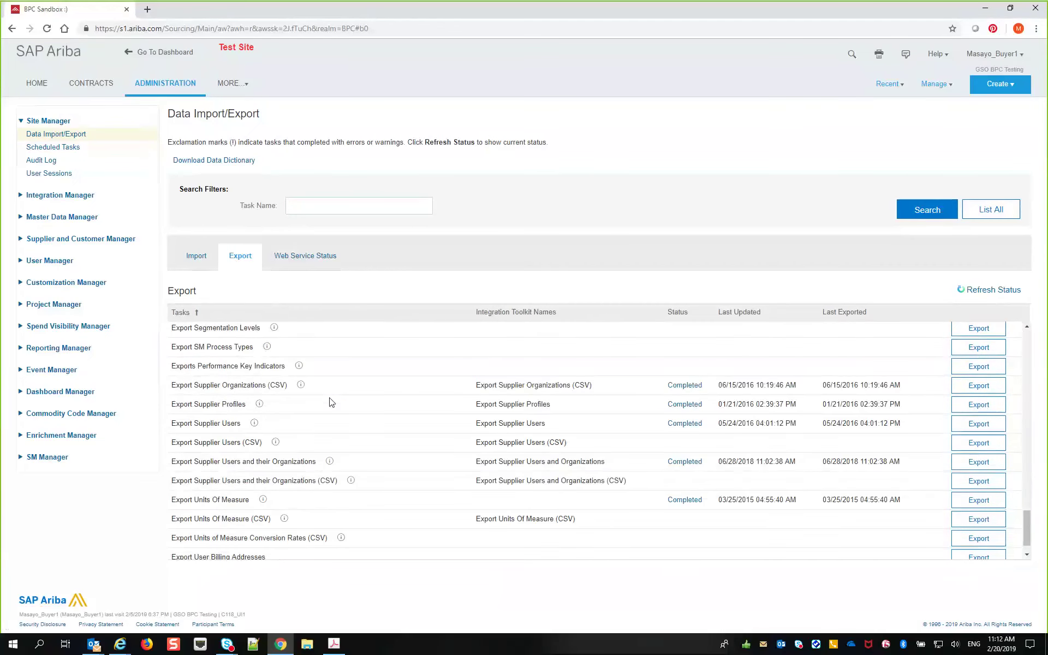
scroll(330, 402, down, 1)
scroll(331, 402, up, 10)
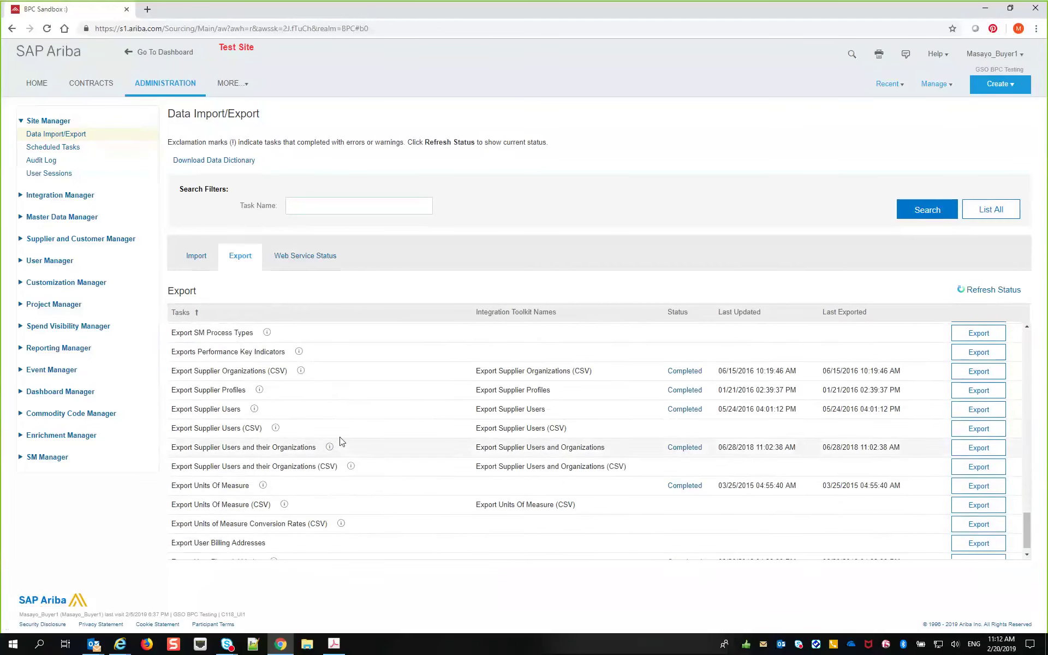
scroll(342, 441, up, 2)
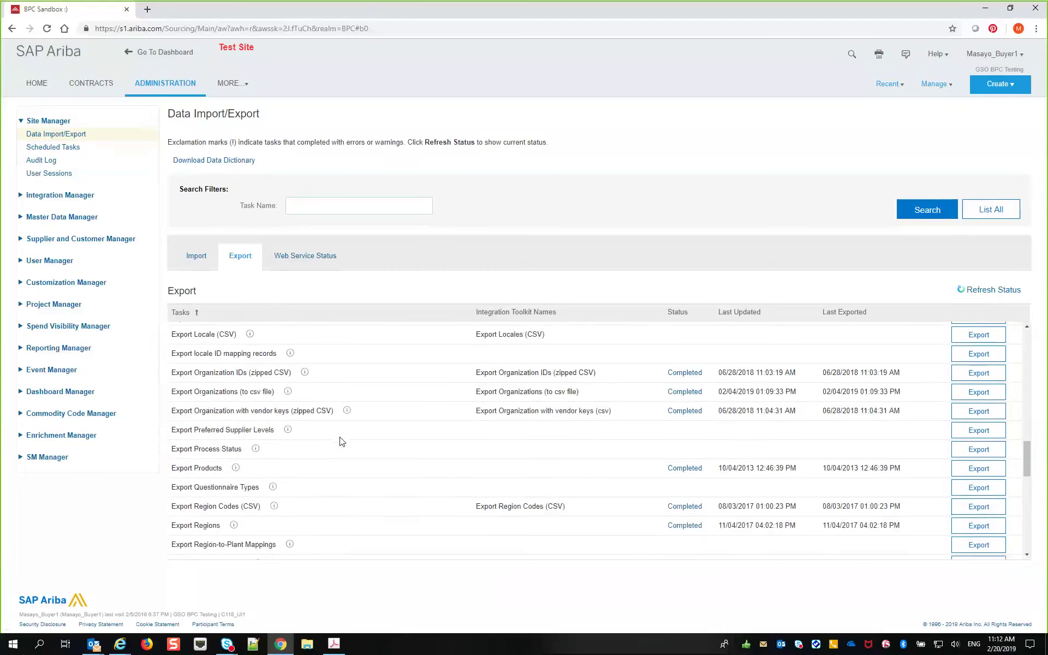
scroll(342, 441, up, 8)
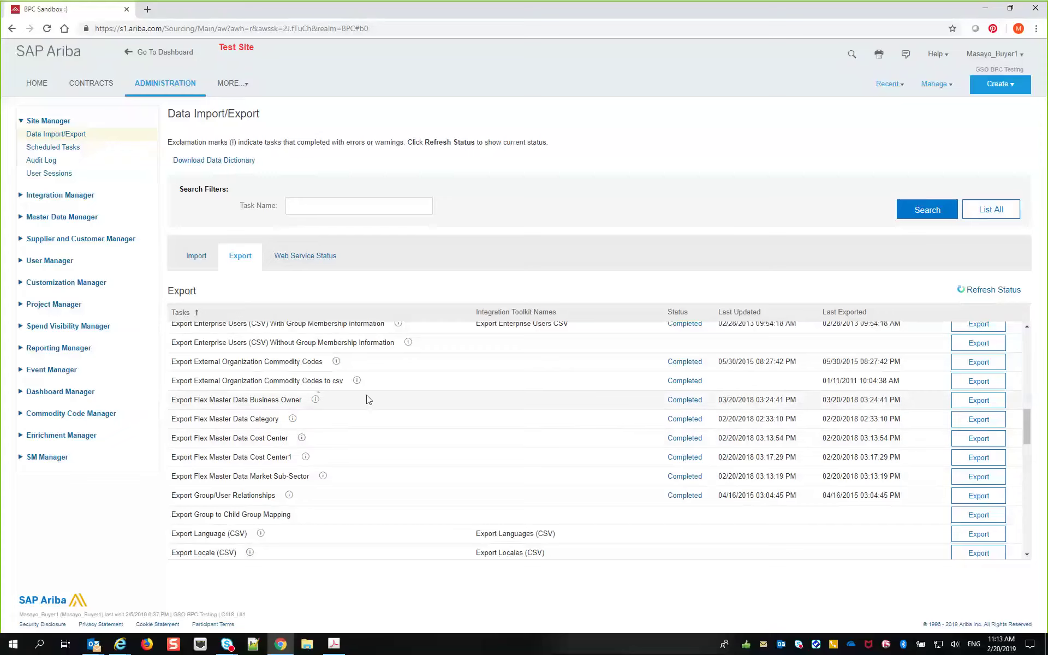
scroll(368, 399, up, 4)
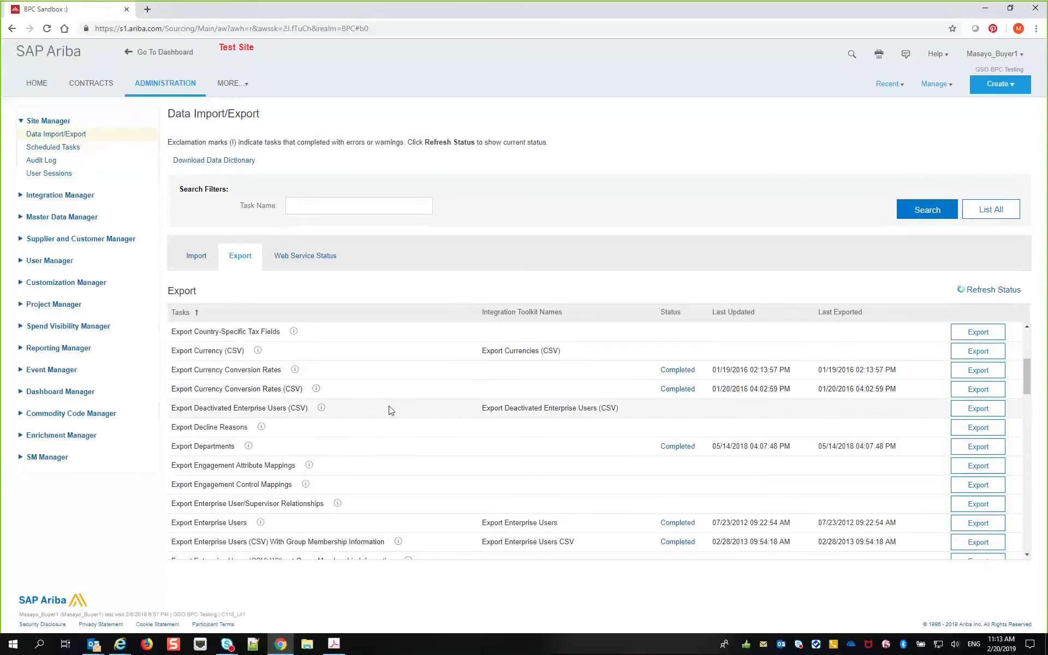
click(193, 258)
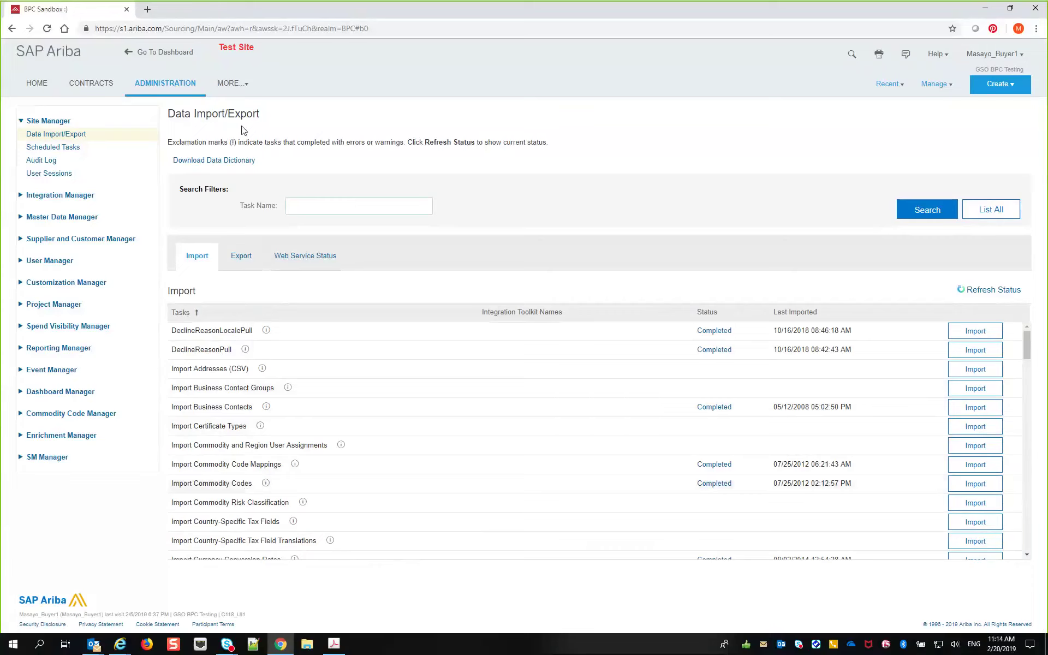
- Open the Site Manager Audit Log, review the available event types and set the Event Type filter to Exception
click(40, 161)
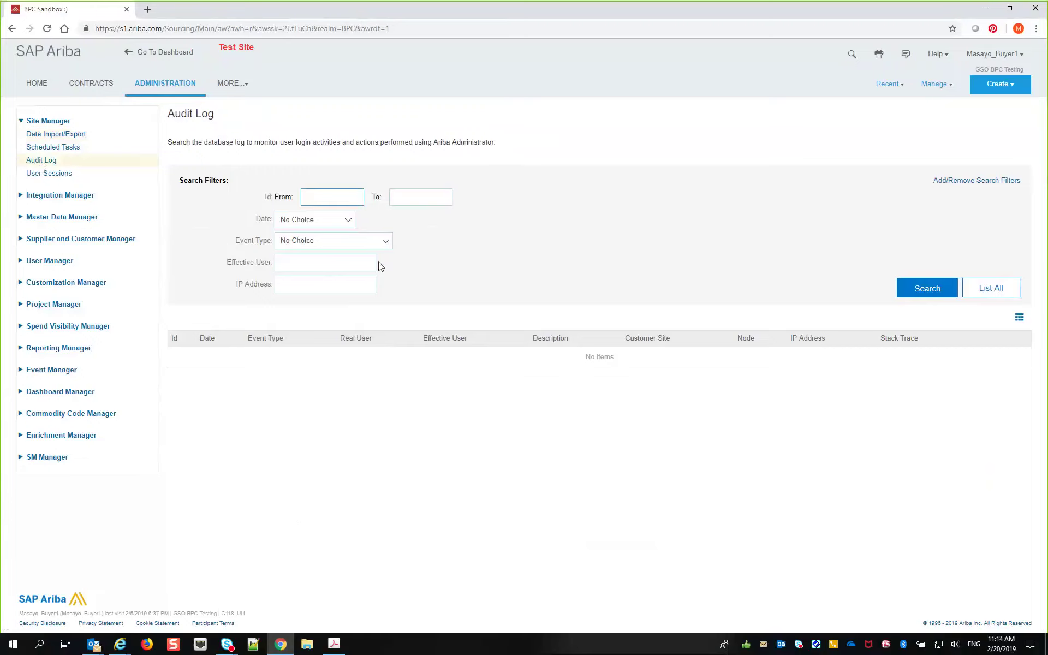
click(386, 245)
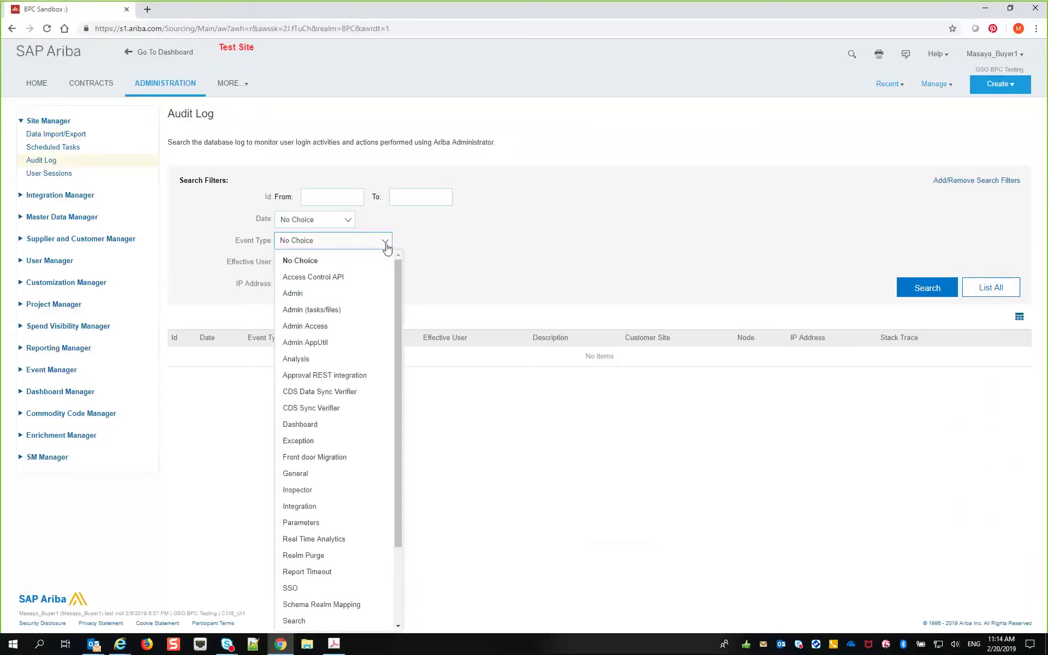
drag(395, 270, 393, 407)
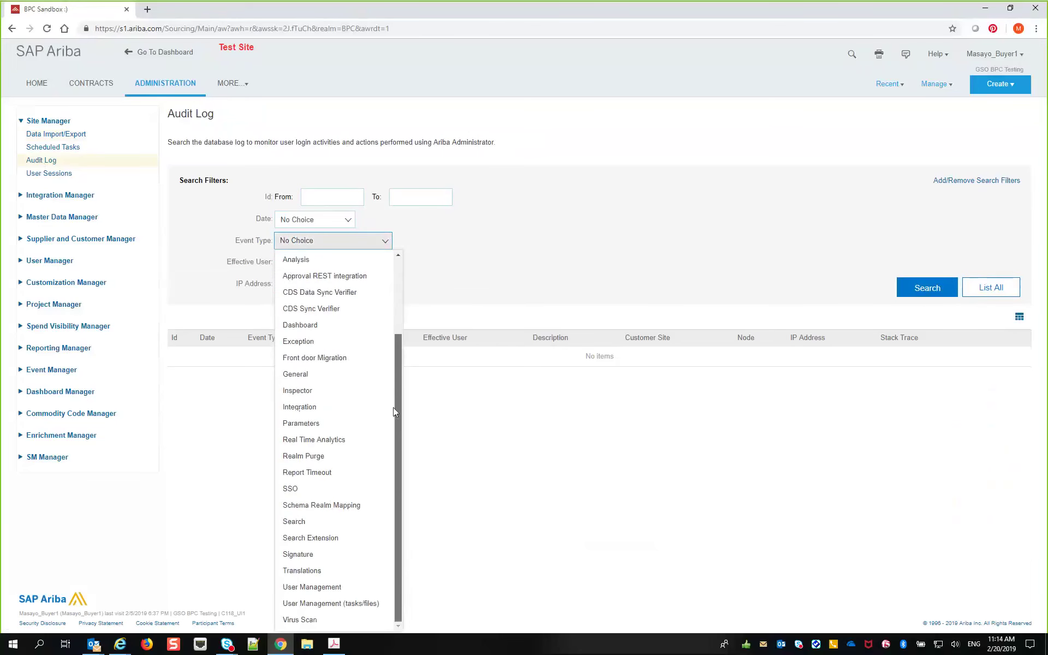
drag(403, 346, 397, 469)
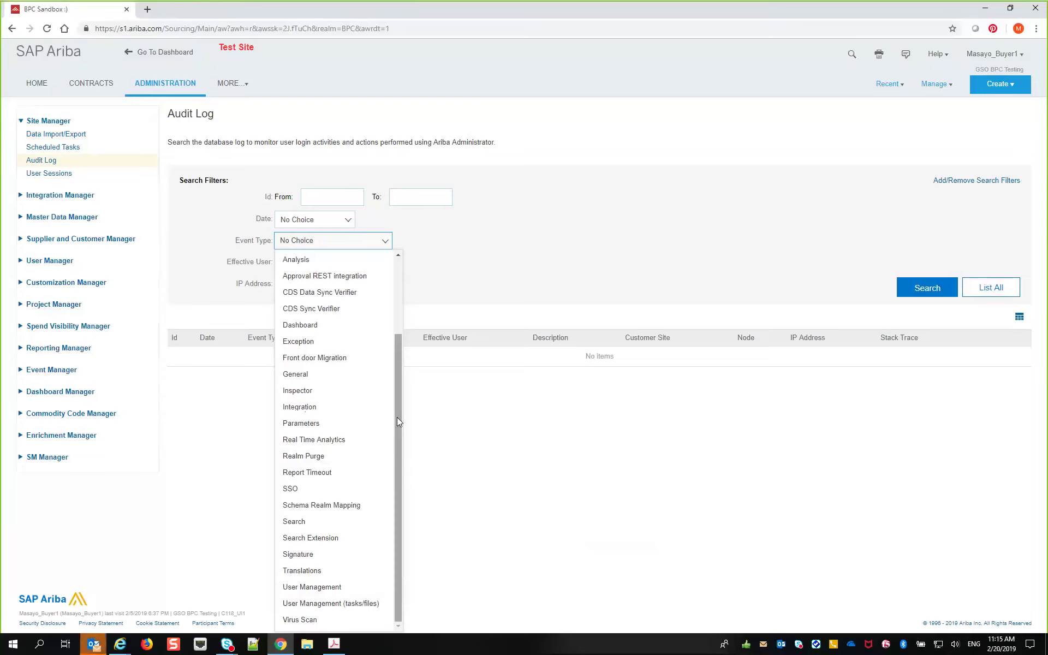
click(299, 341)
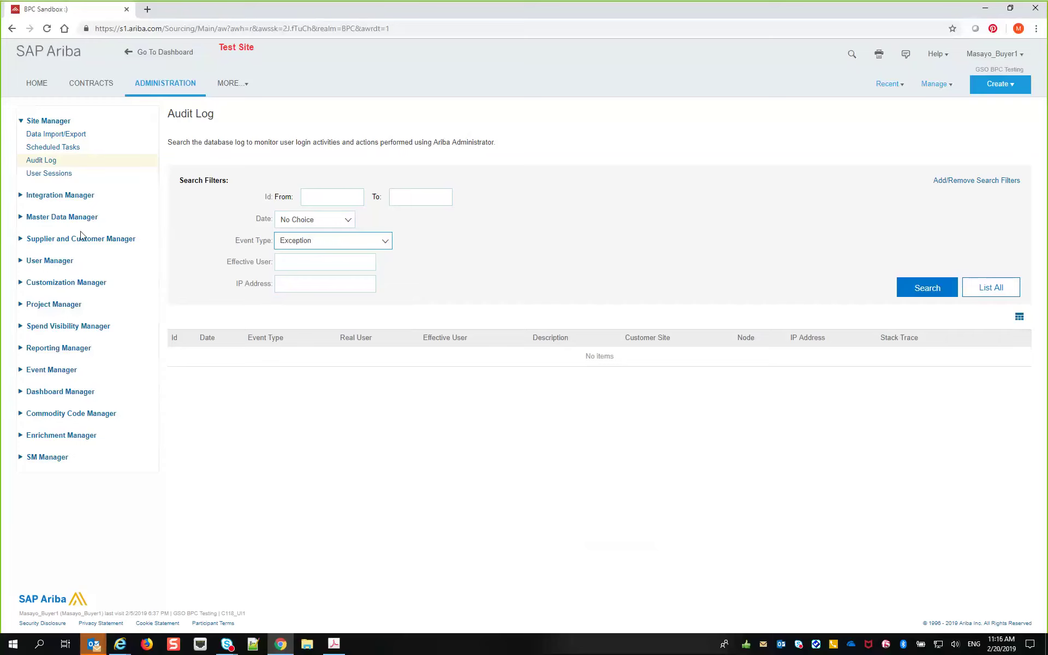
- Open Supplier and Customer Manager's Organizations, follow its link to the Suppliers and Customers search, and search by a person's first name
click(22, 241)
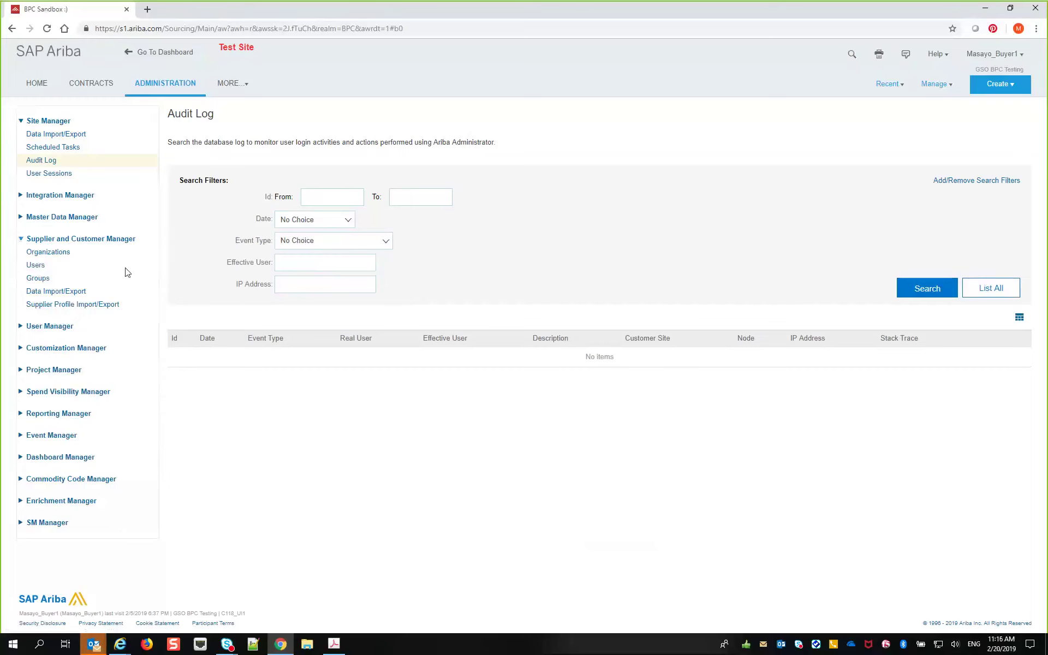
click(37, 253)
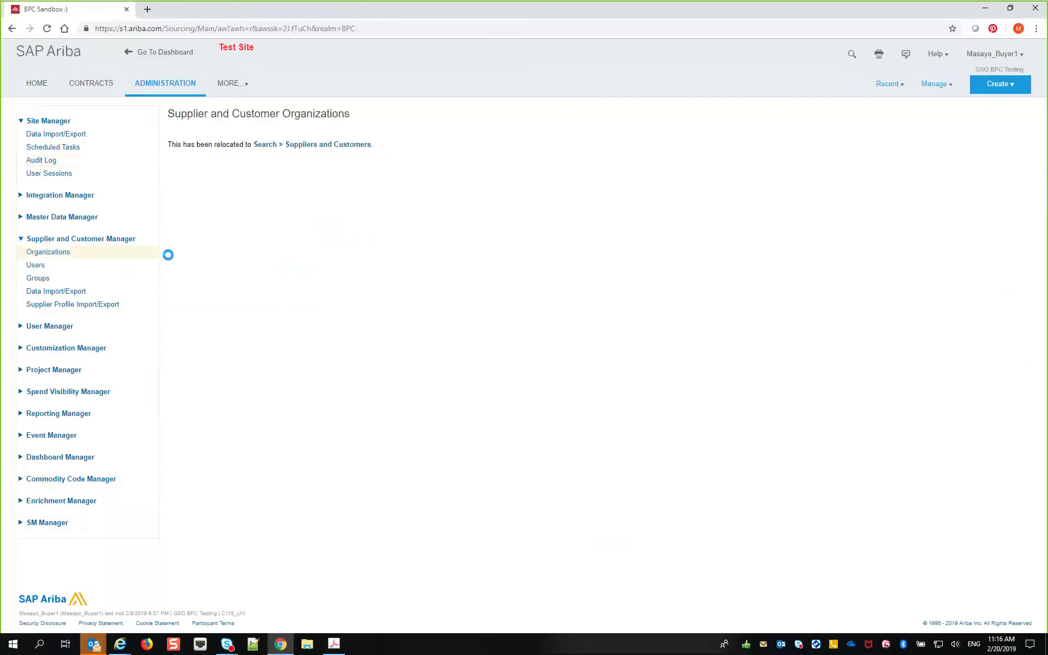
click(328, 145)
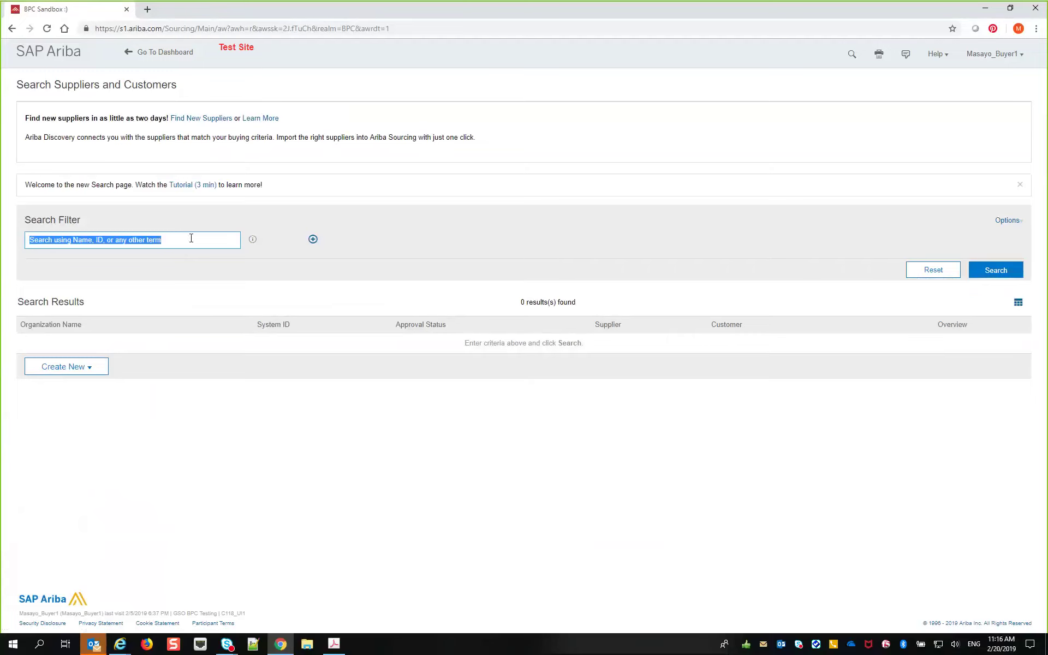
click(191, 238)
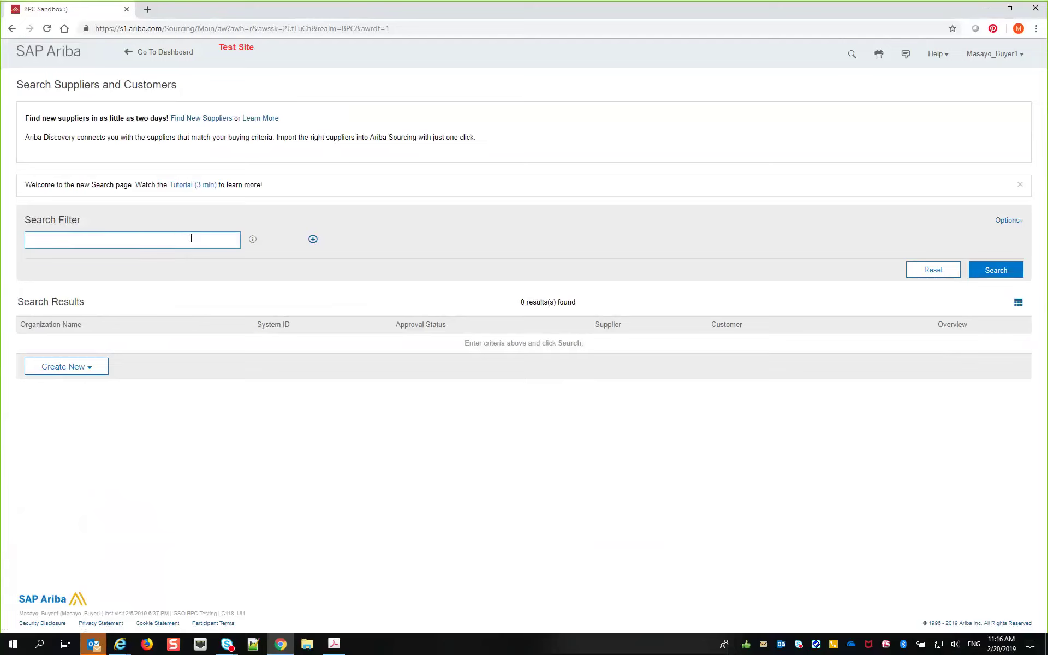
text(sharon)
key(Return)
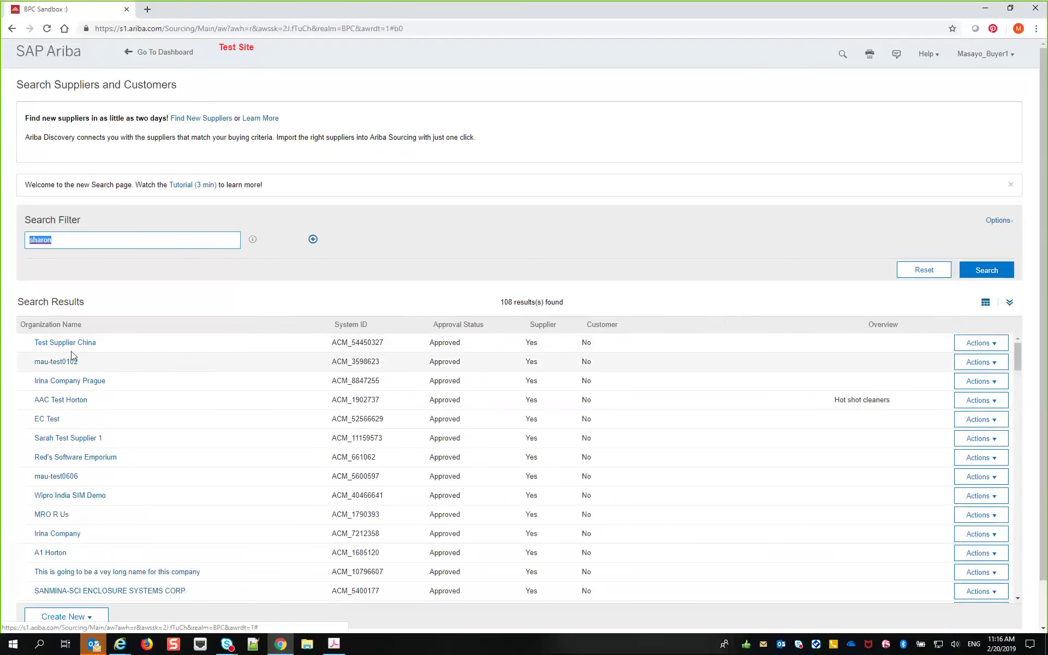
- Check the actions available for Test Supplier China and open its supplier profile
click(978, 344)
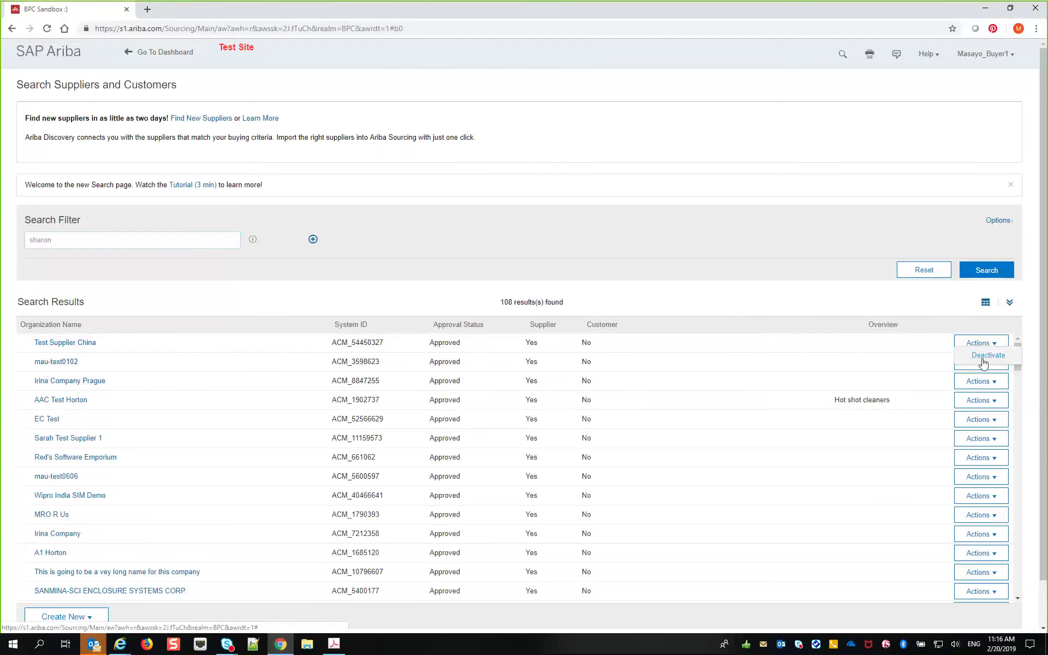
click(62, 348)
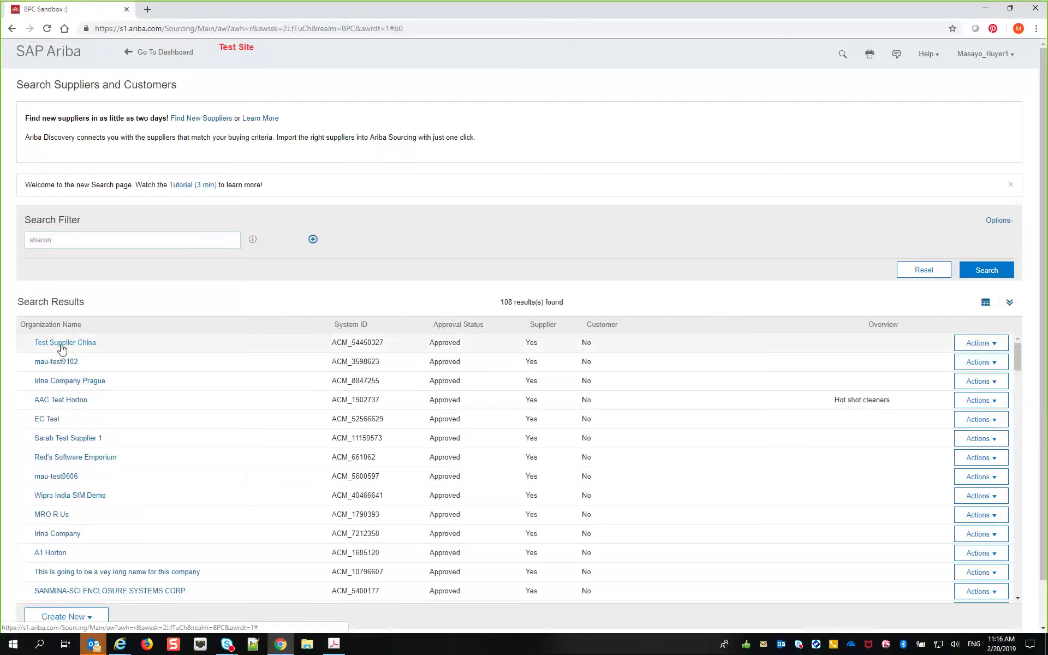
click(62, 344)
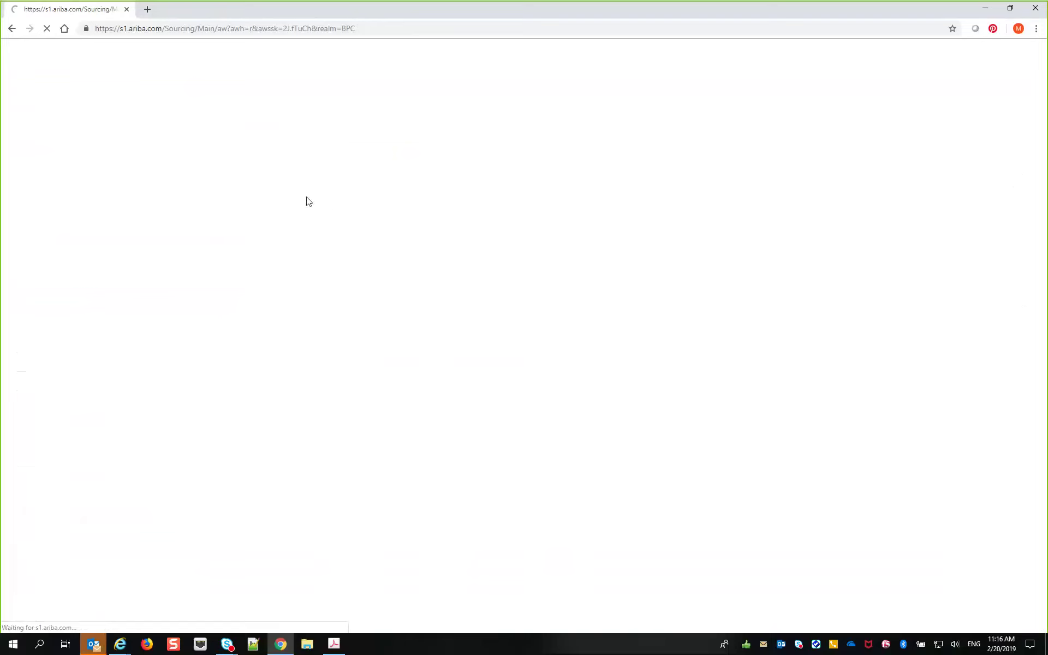
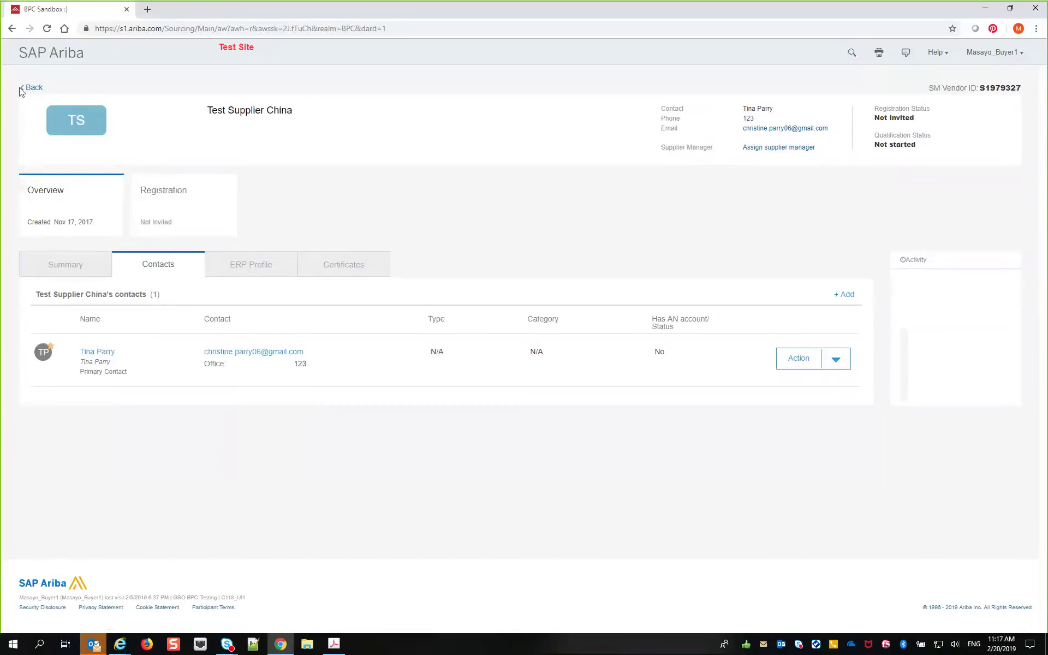
- Leave the supplier profile, go back to the dashboard and reopen the Administration area
click(35, 91)
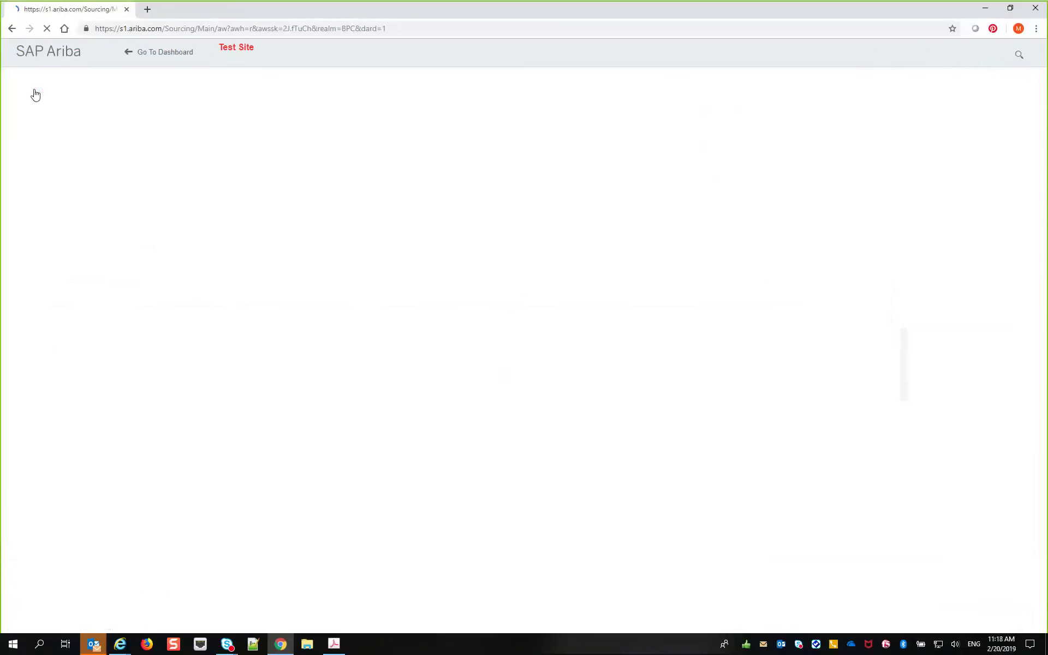
scroll(342, 302, down, 1)
scroll(343, 302, up, 1)
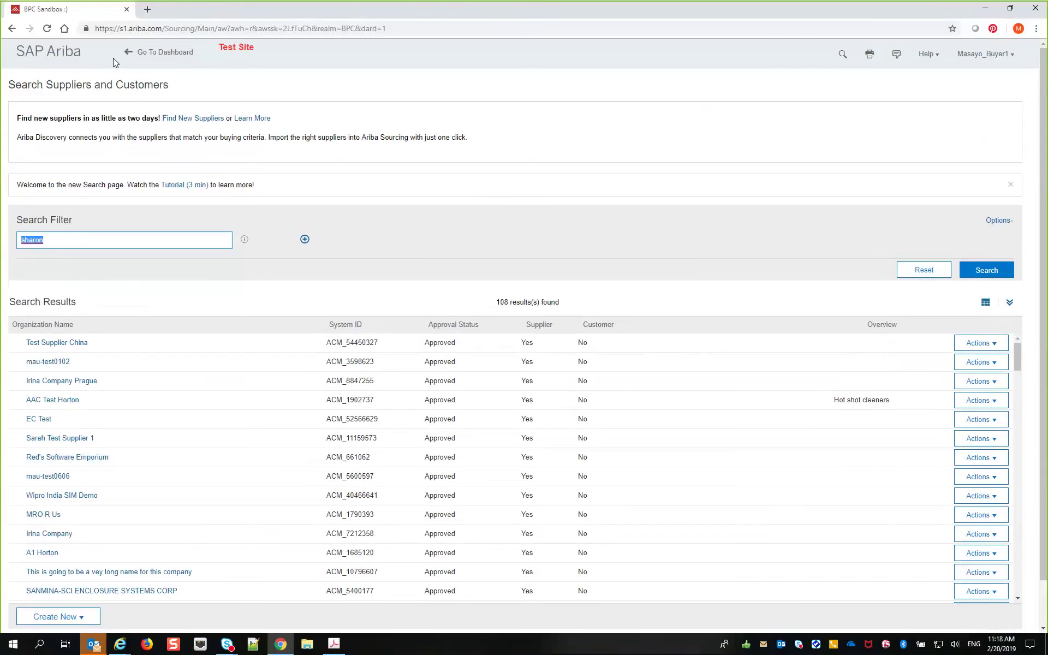
click(72, 64)
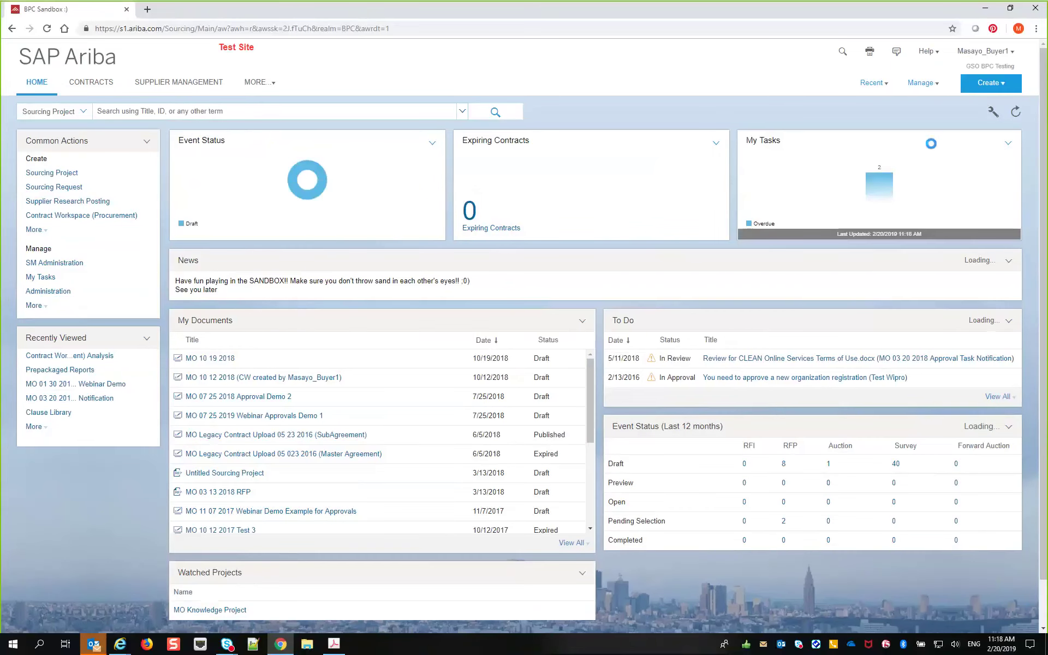
click(922, 84)
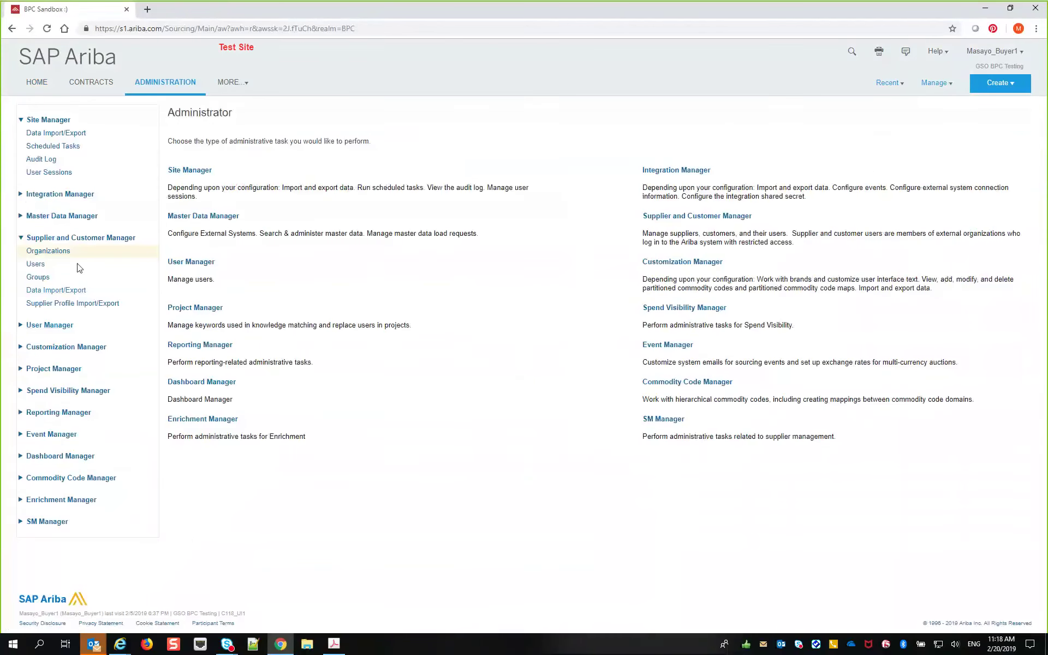
- View Supplier and Customer Manager's Users page and the export and import tasks in its Data Import/Export
click(41, 267)
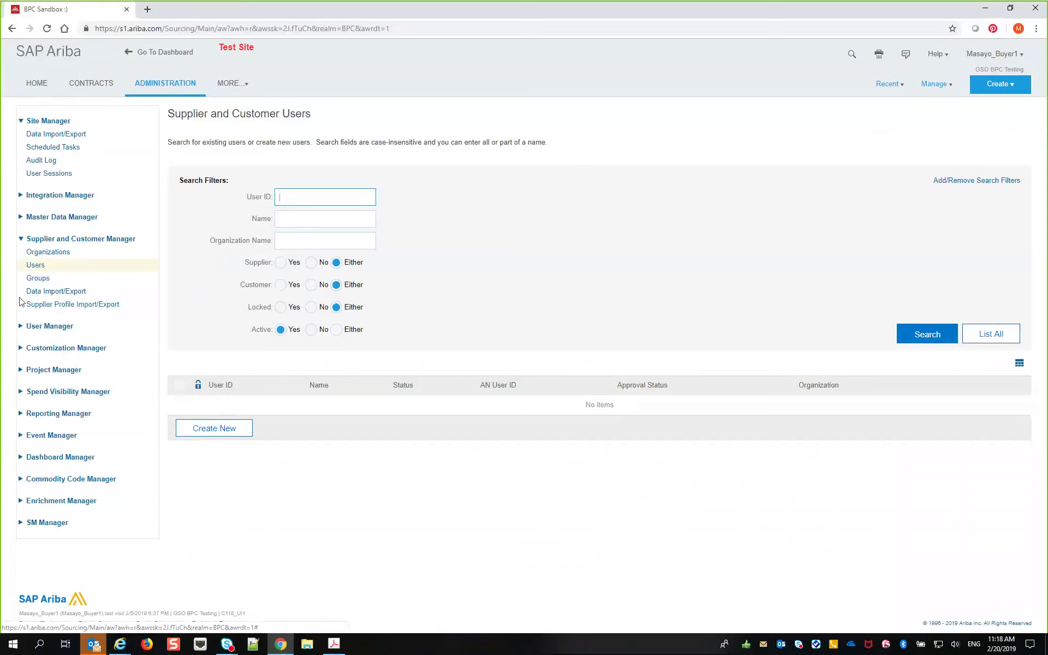
click(53, 294)
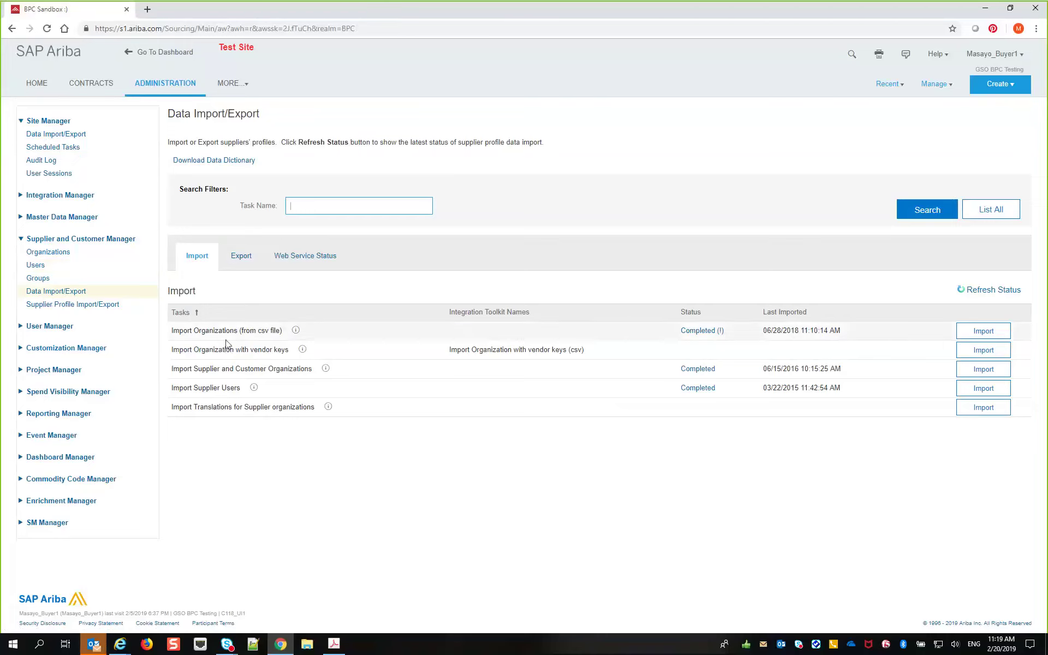
click(244, 262)
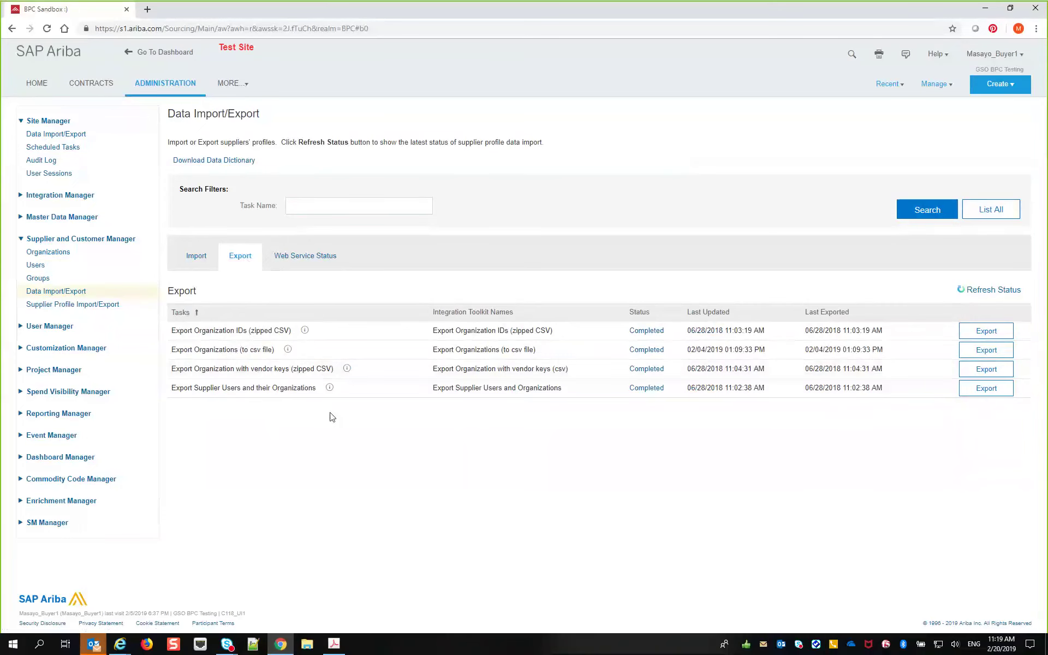
click(194, 263)
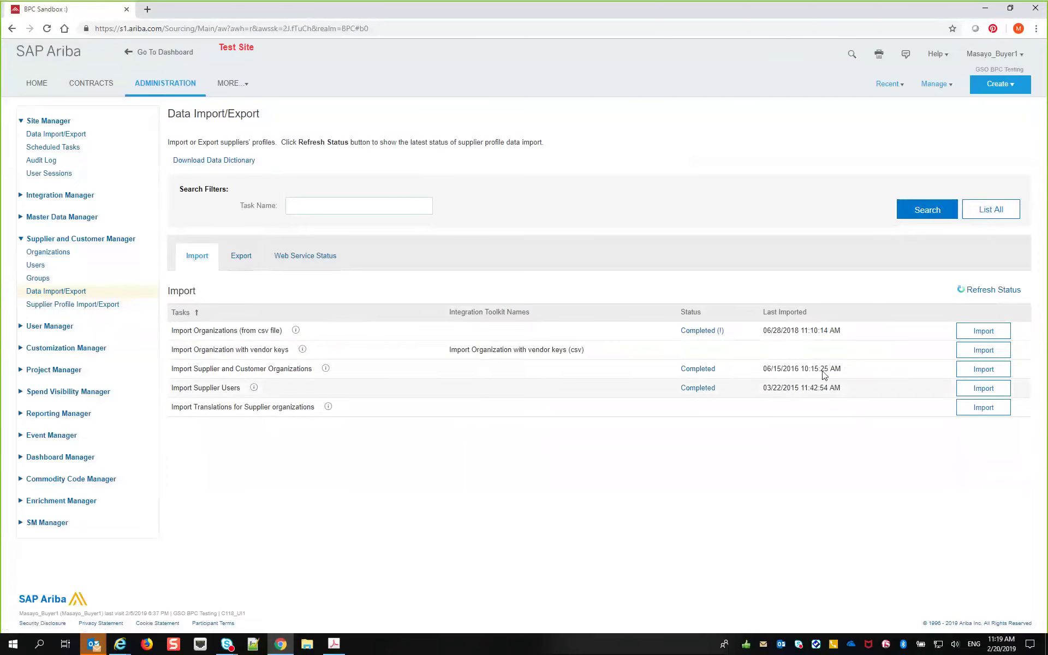
- Expand User Manager, open its Users page and search the enterprise users by a person's first name
click(21, 327)
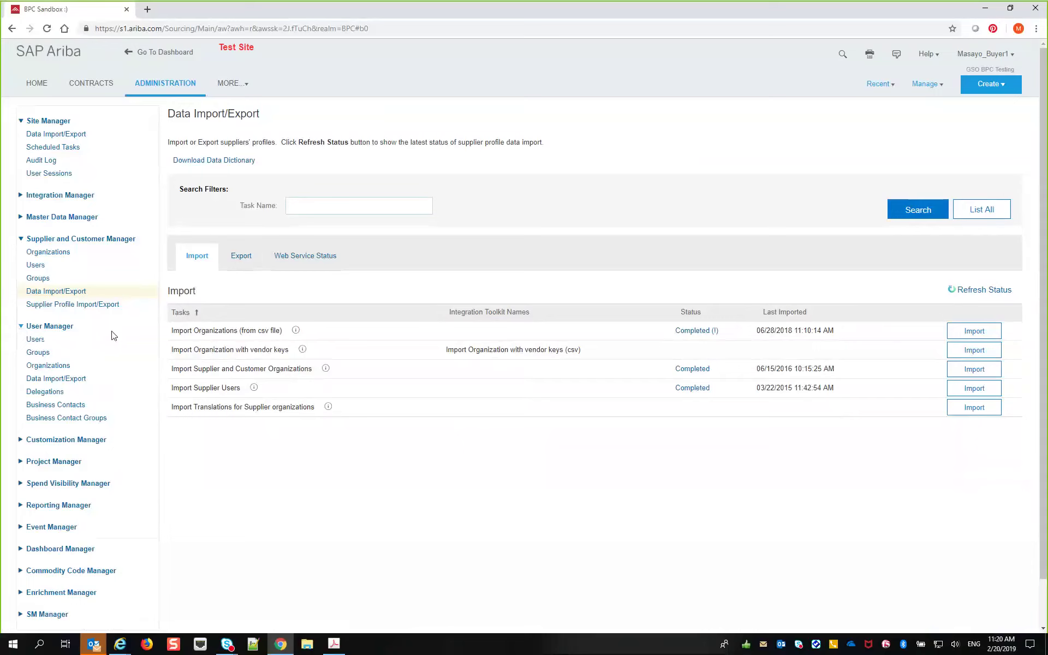
click(36, 339)
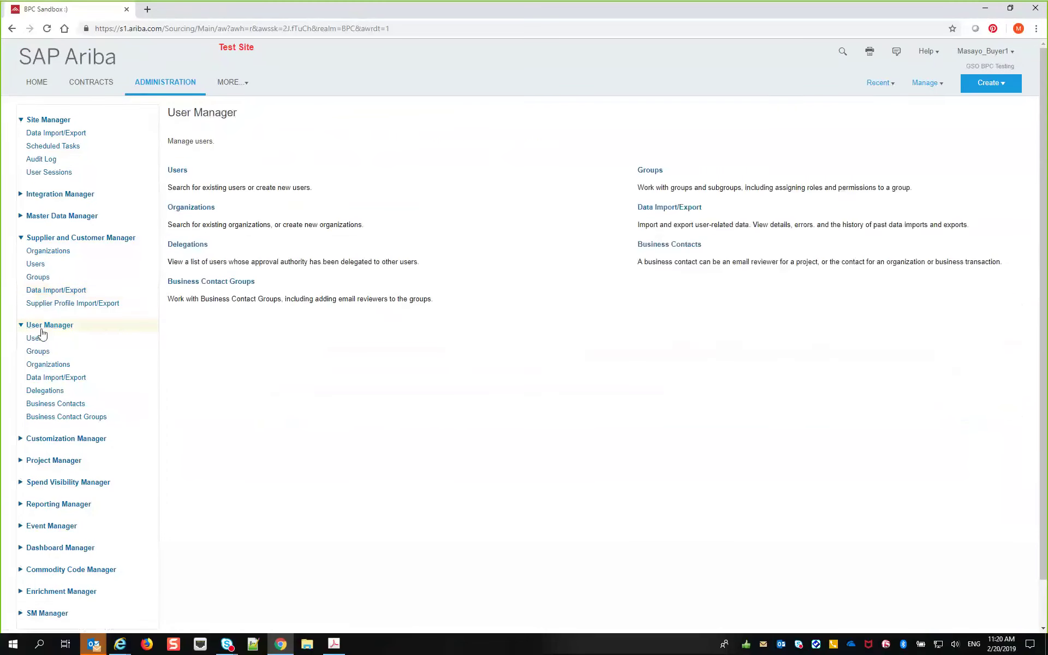
click(182, 174)
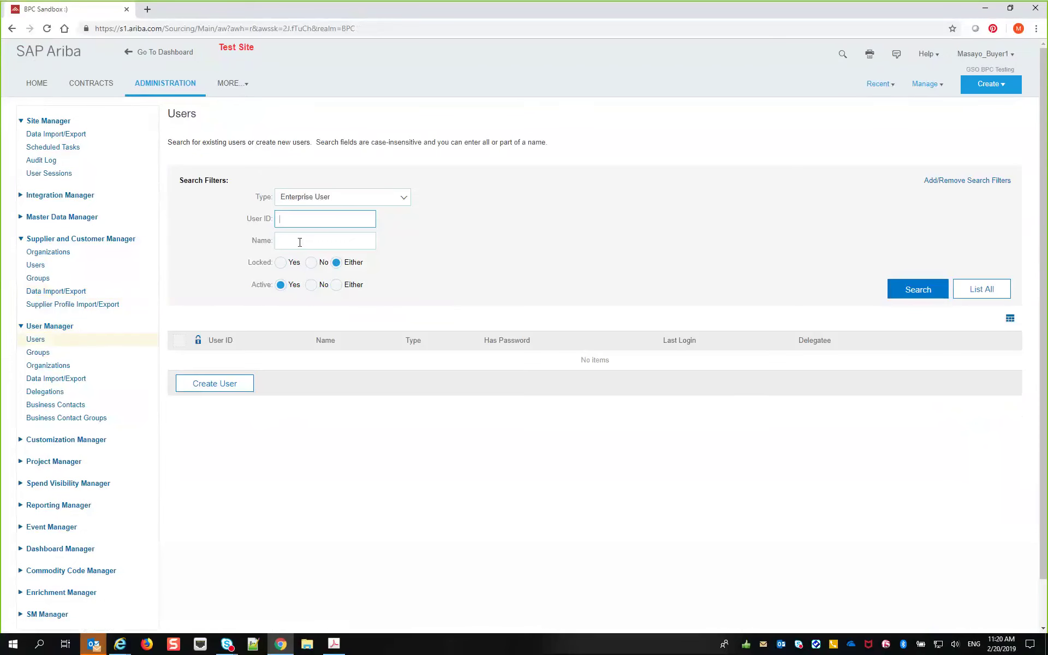
click(299, 242)
text(masayo)
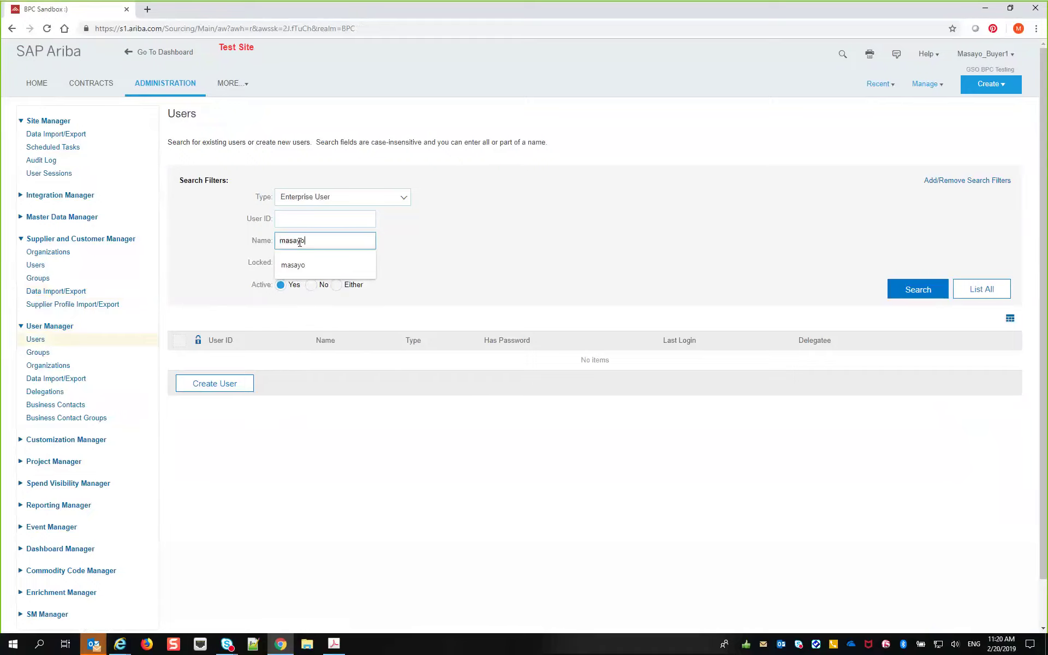
click(908, 289)
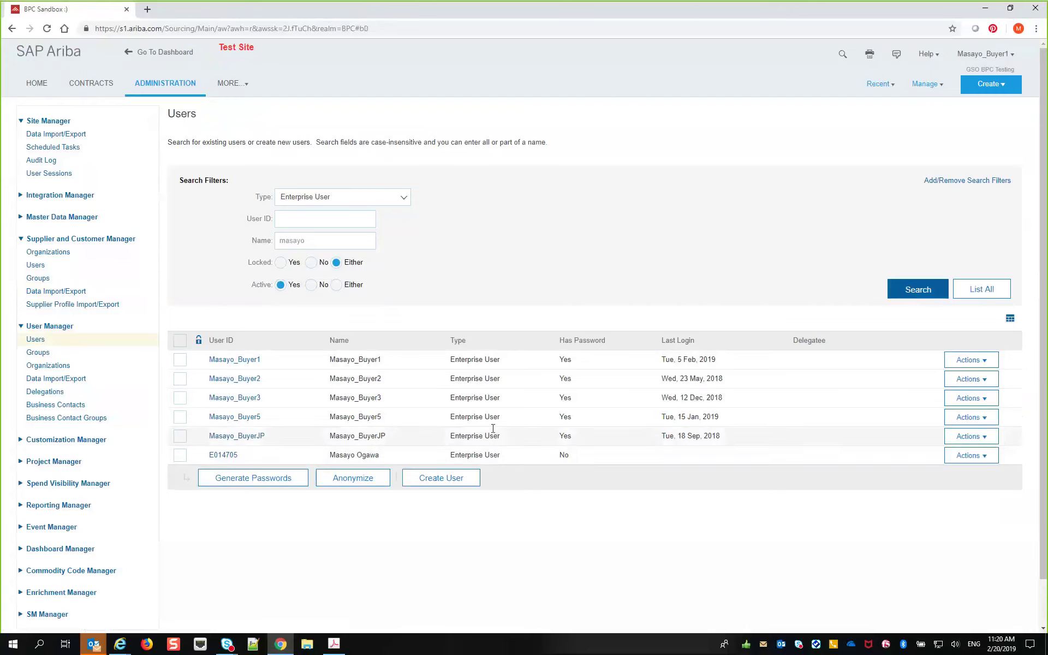
- Open the first listed user for editing, view the directly assigned groups, and leave without saving
click(998, 356)
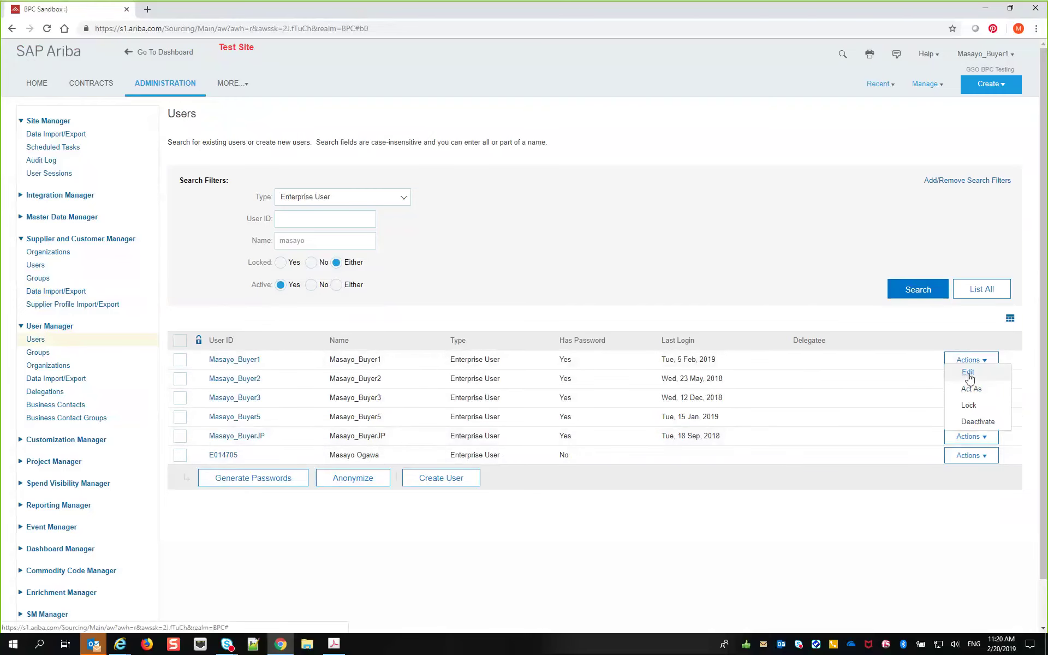
click(969, 374)
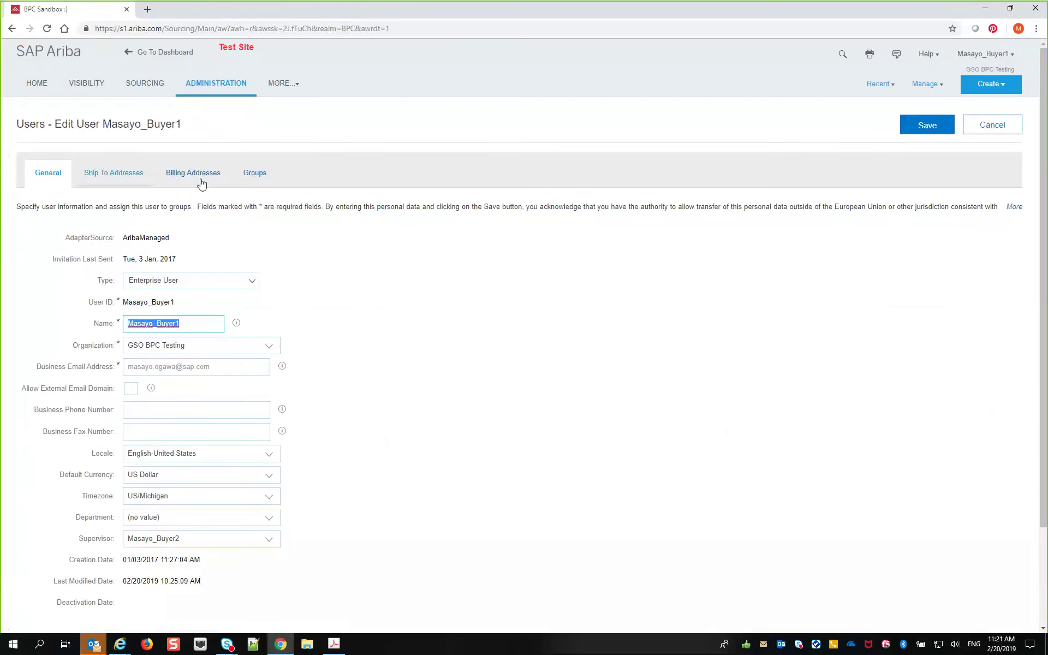
click(257, 175)
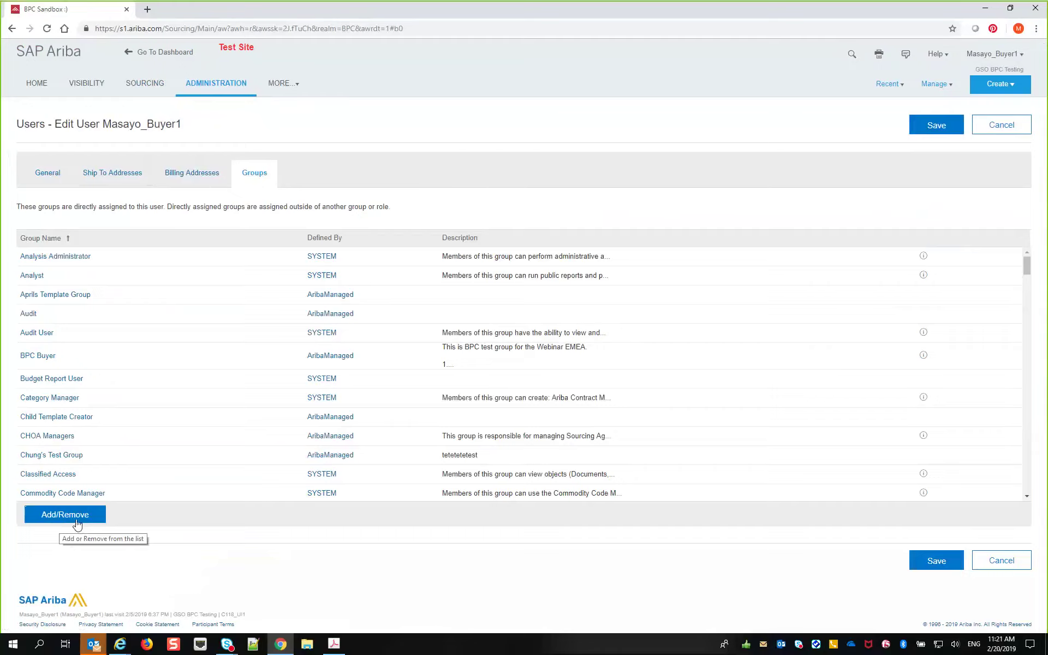
click(1004, 135)
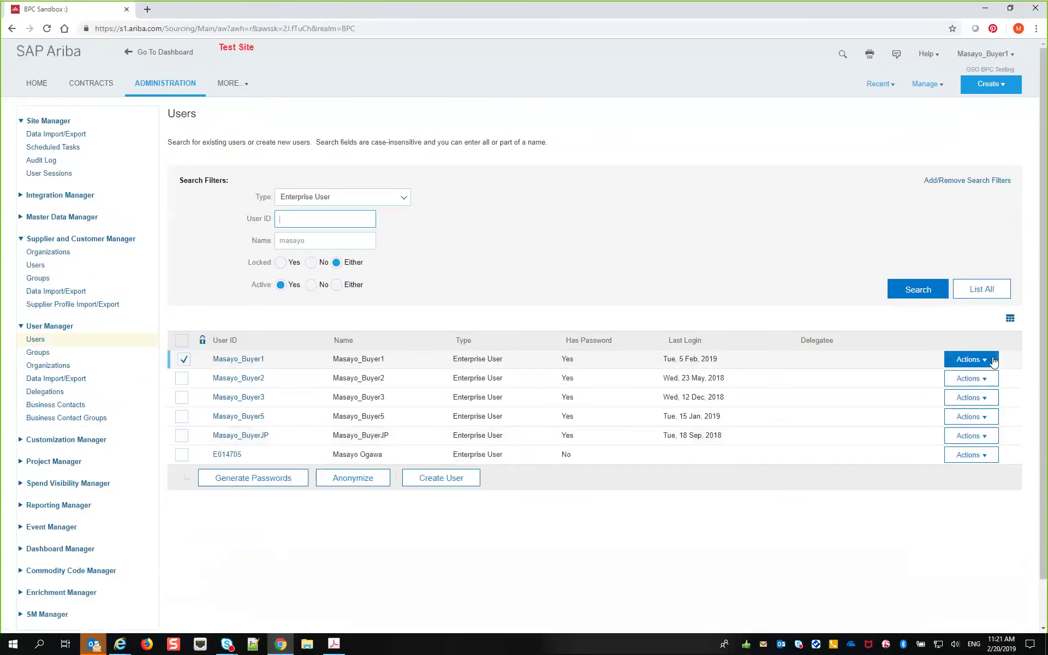
- Choose Act As for the first user in the search results
click(994, 361)
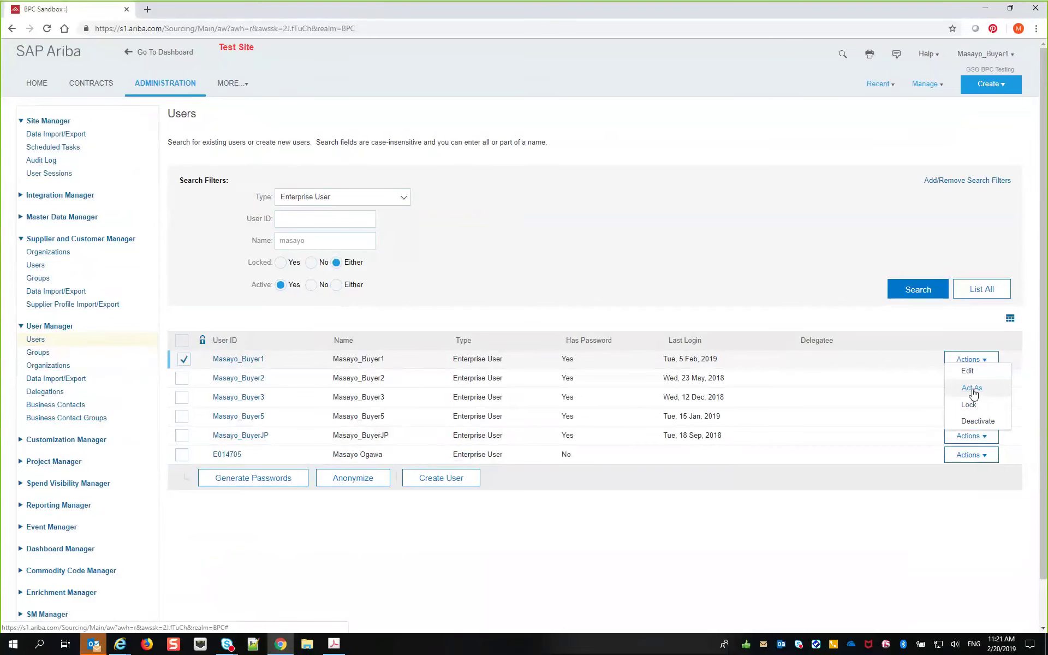
click(972, 388)
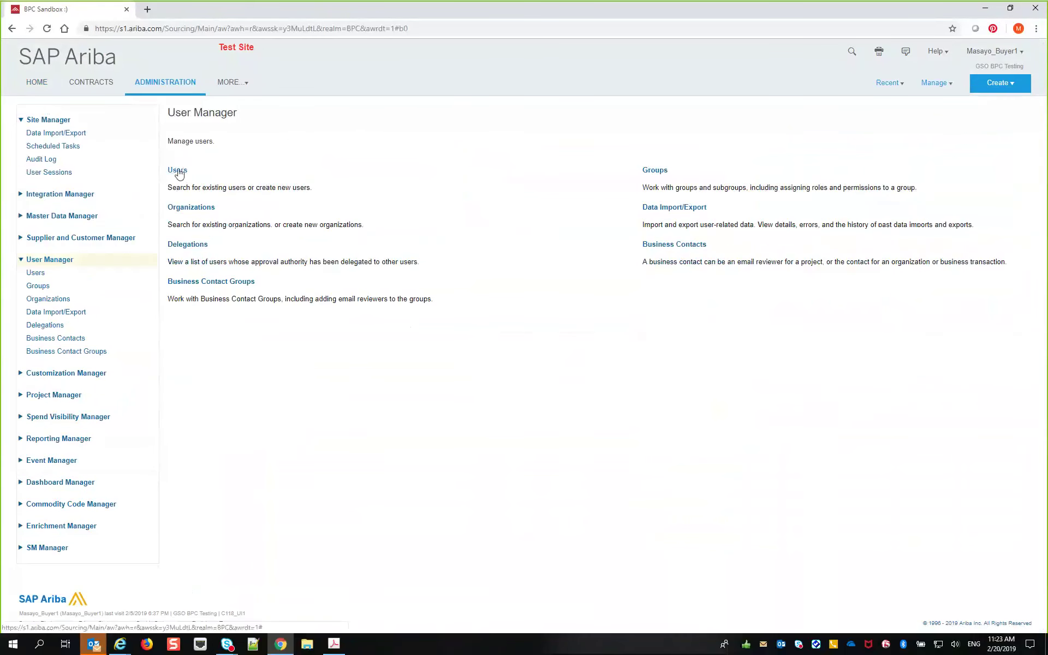
- Reopen User Manager's Users page, search by the person's first name again, and check the actions available for the first user
click(178, 172)
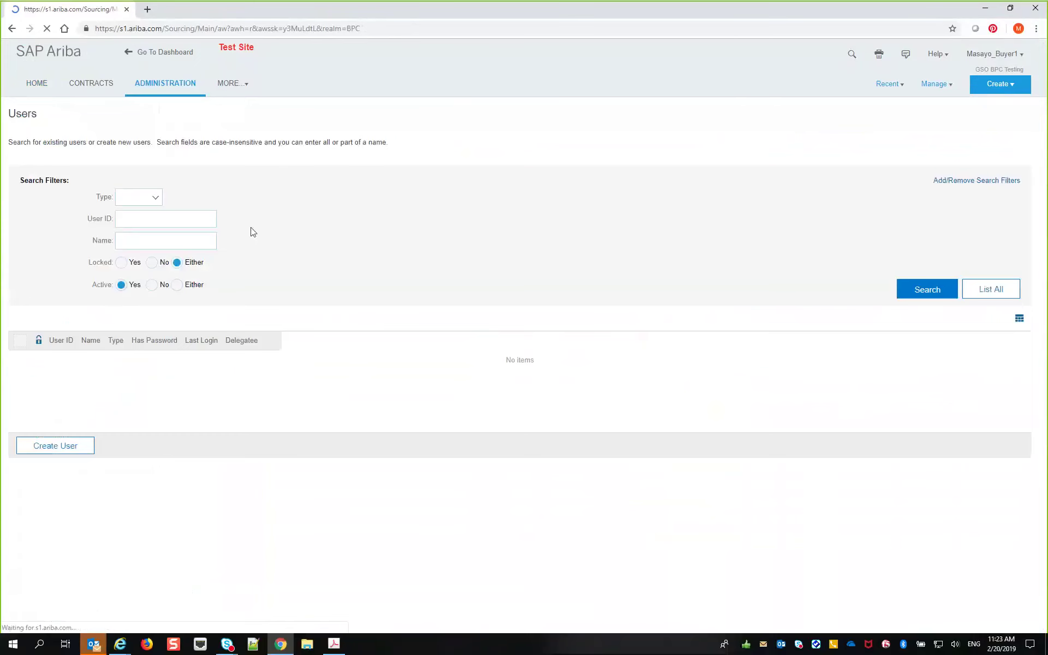
click(309, 244)
text(masayo)
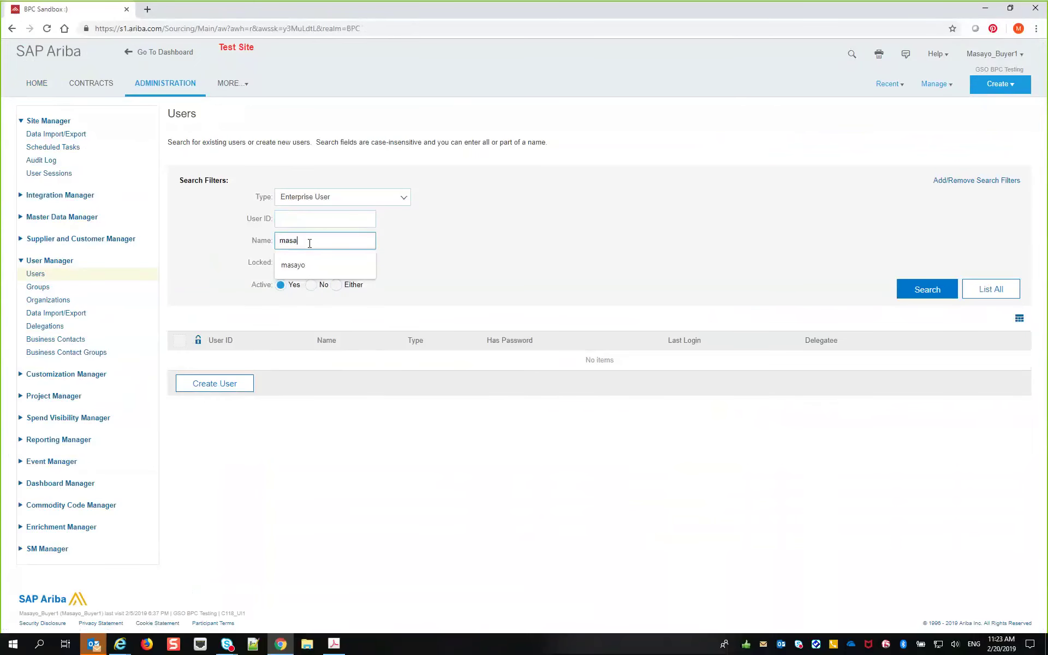
click(928, 296)
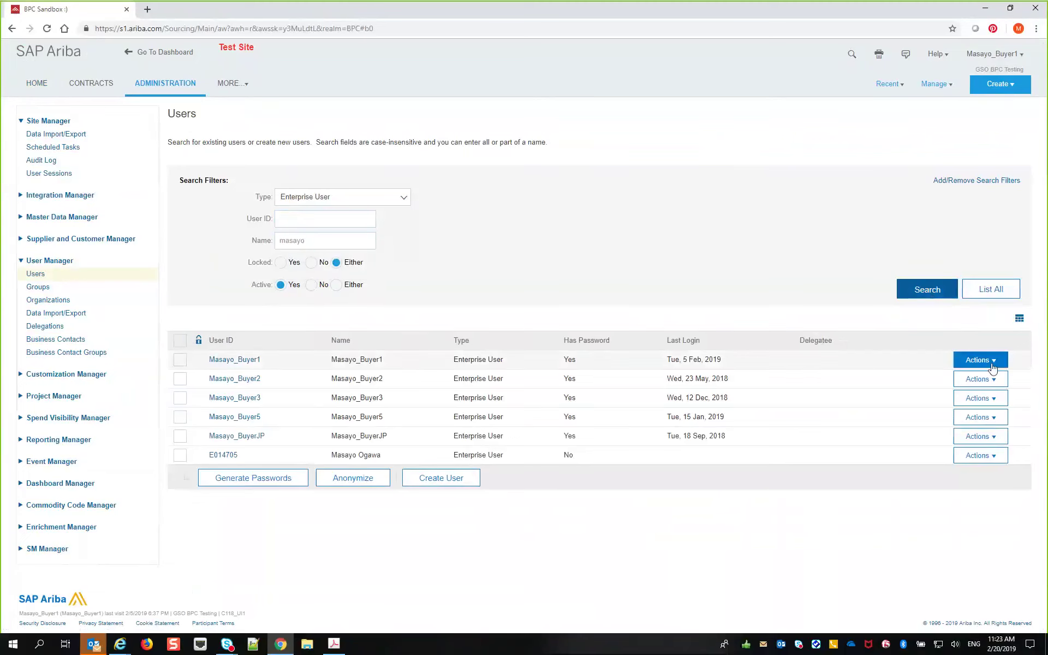
click(983, 361)
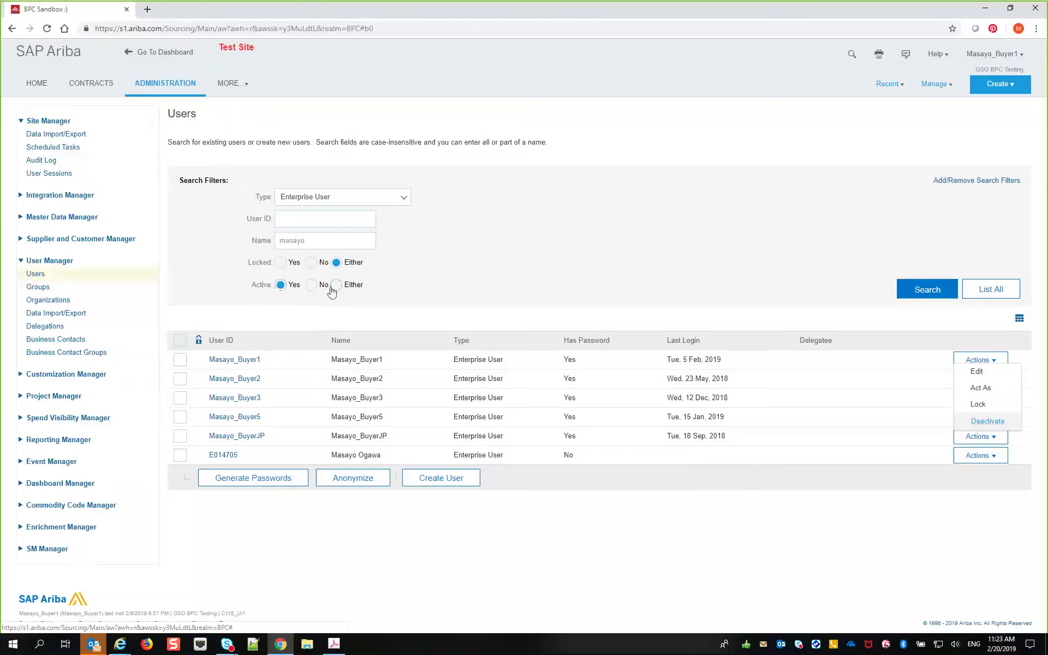
- Search for inactive users with that first name, check the actions available for the deactivated user, and clear the name filter
click(316, 290)
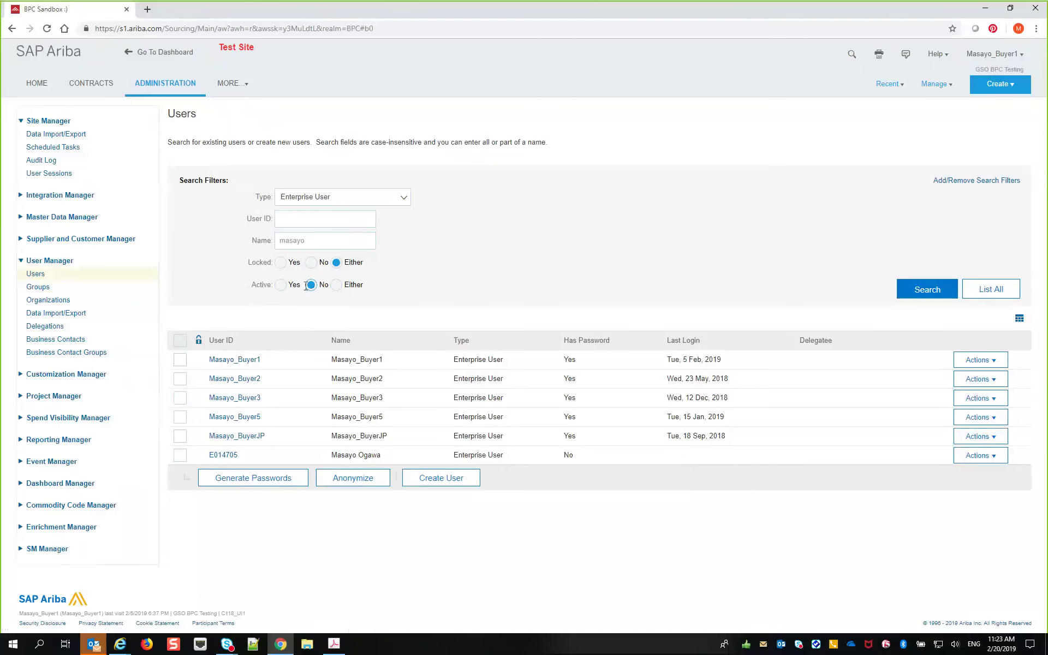
click(899, 298)
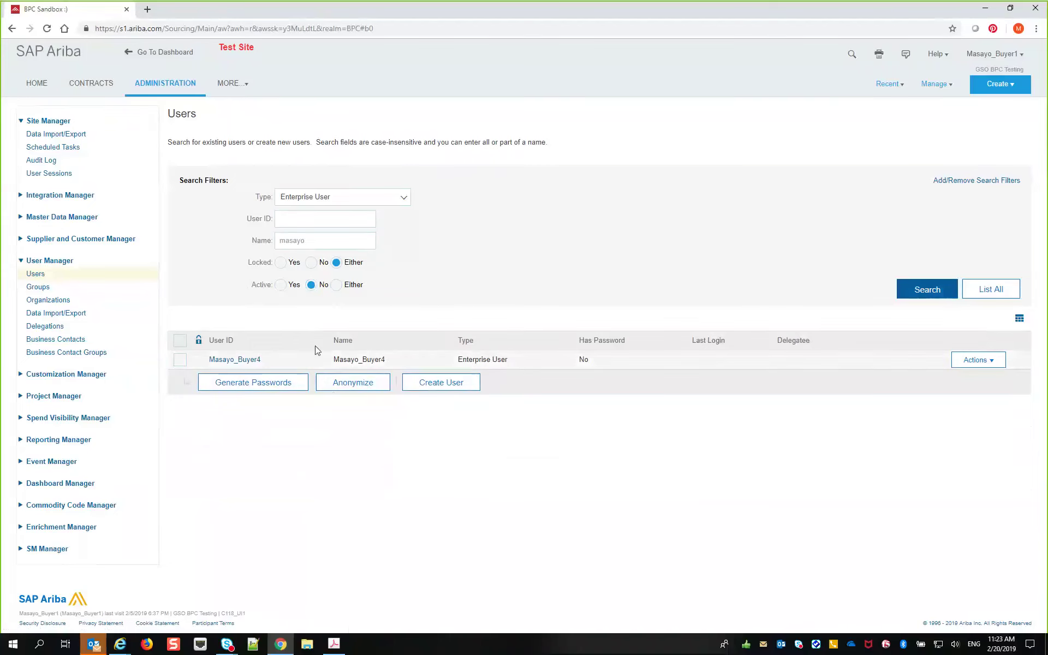
click(975, 362)
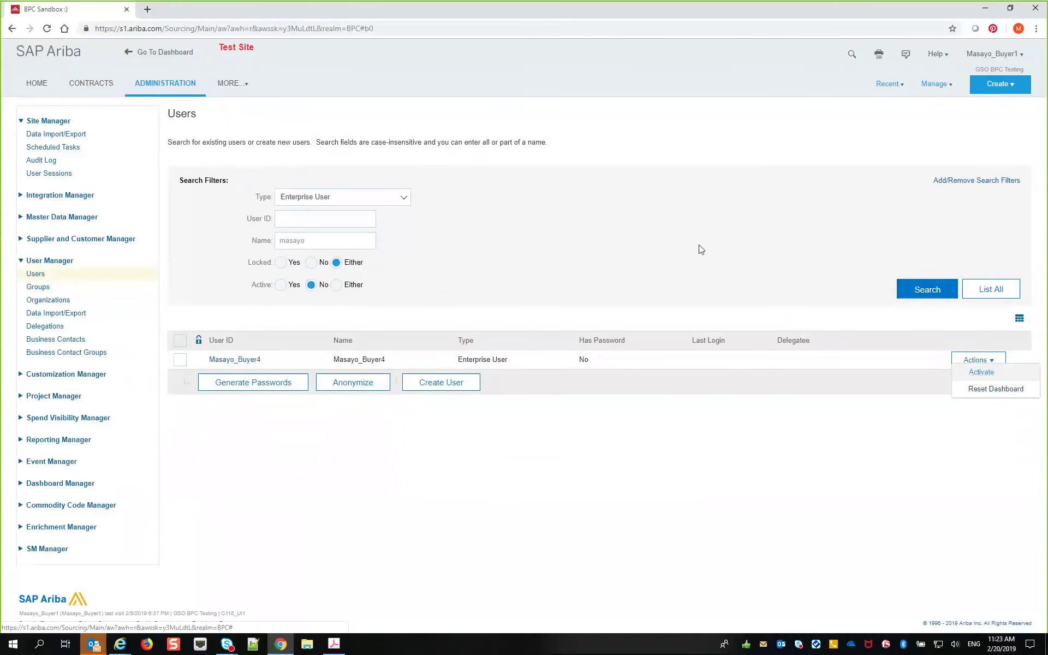
double_click(306, 240)
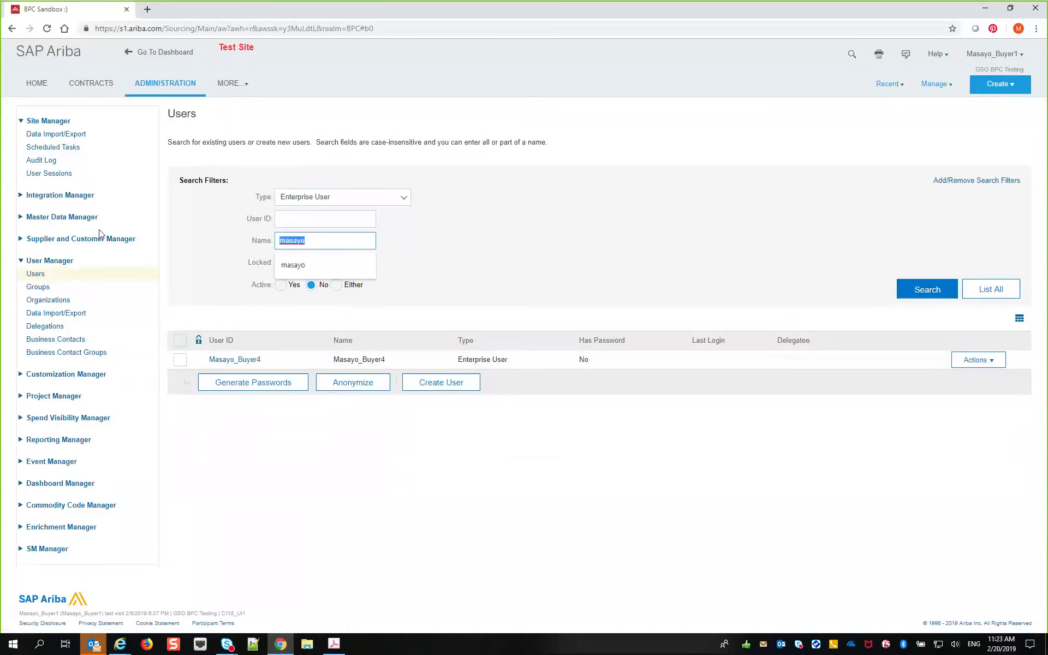
key(BackSpace)
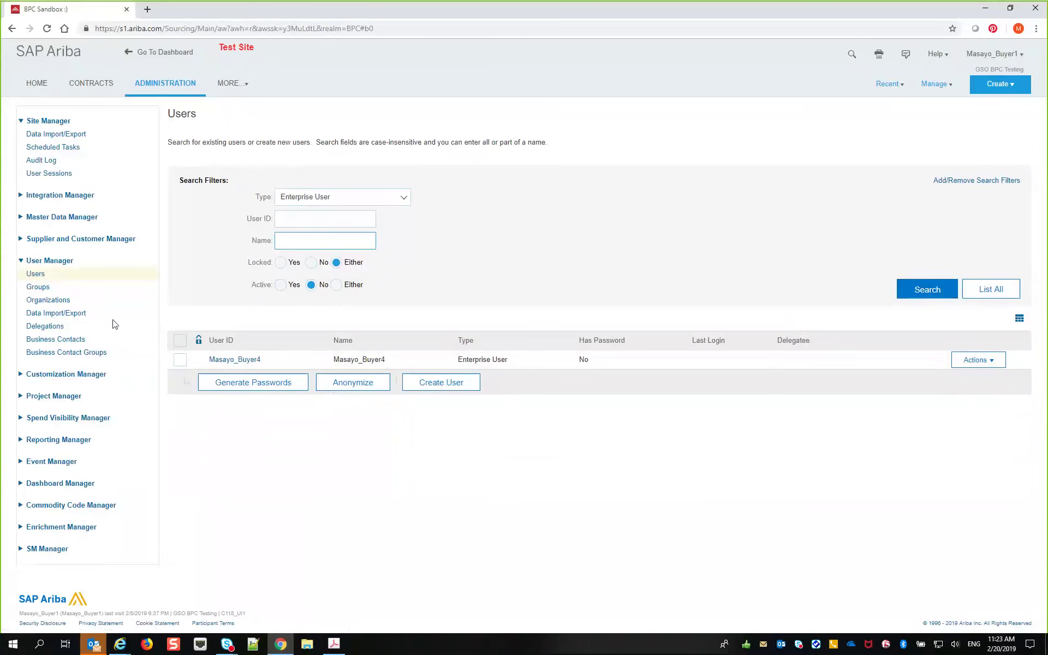
- Open User Manager's Groups page and list all active groups
click(34, 290)
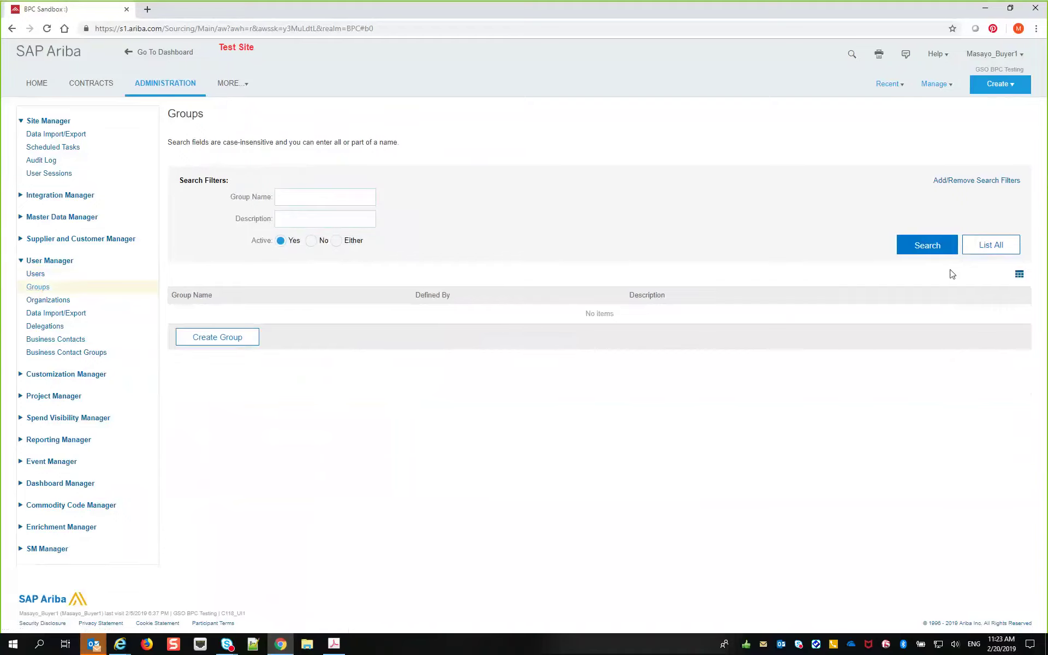
drag(170, 112, 222, 116)
click(990, 252)
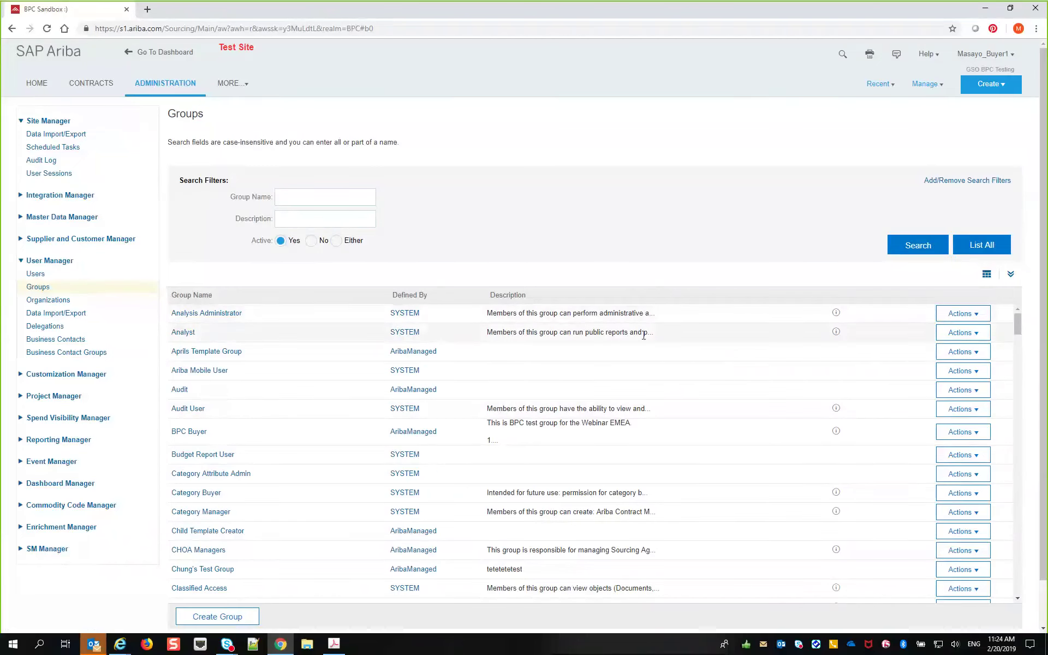
- Open the Analyst group for editing, view its assigned users, and leave without saving
click(967, 335)
click(965, 342)
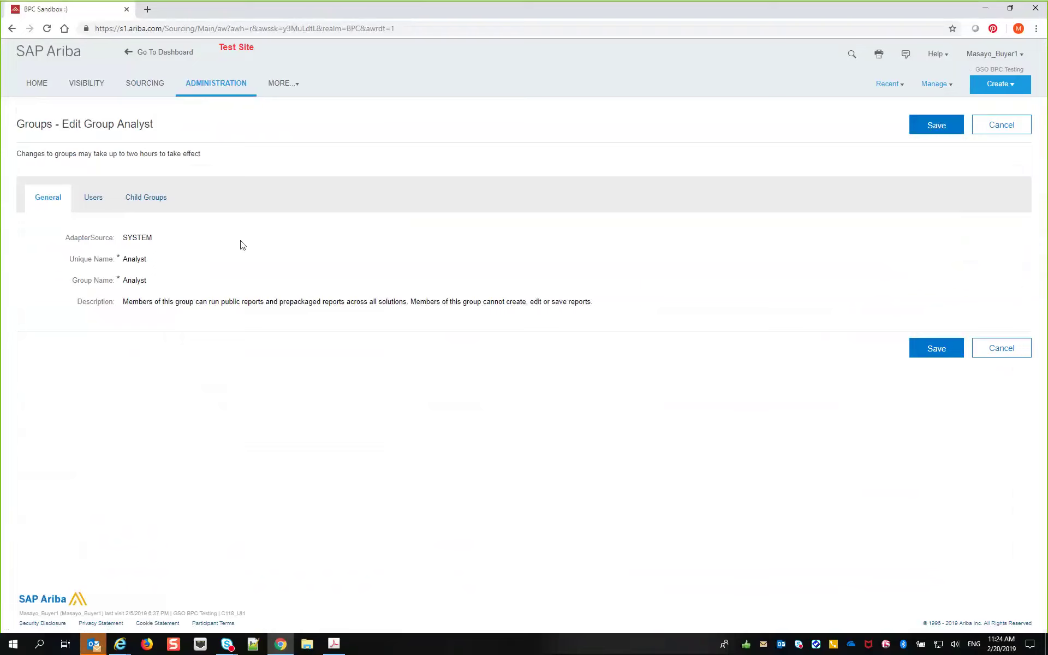
click(94, 199)
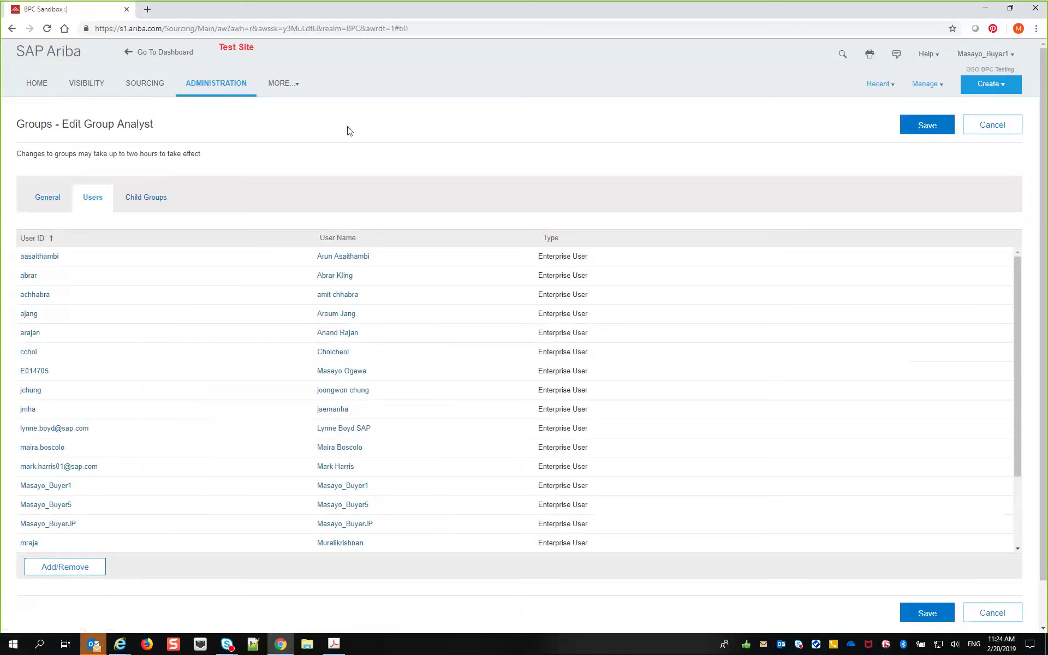
click(1000, 134)
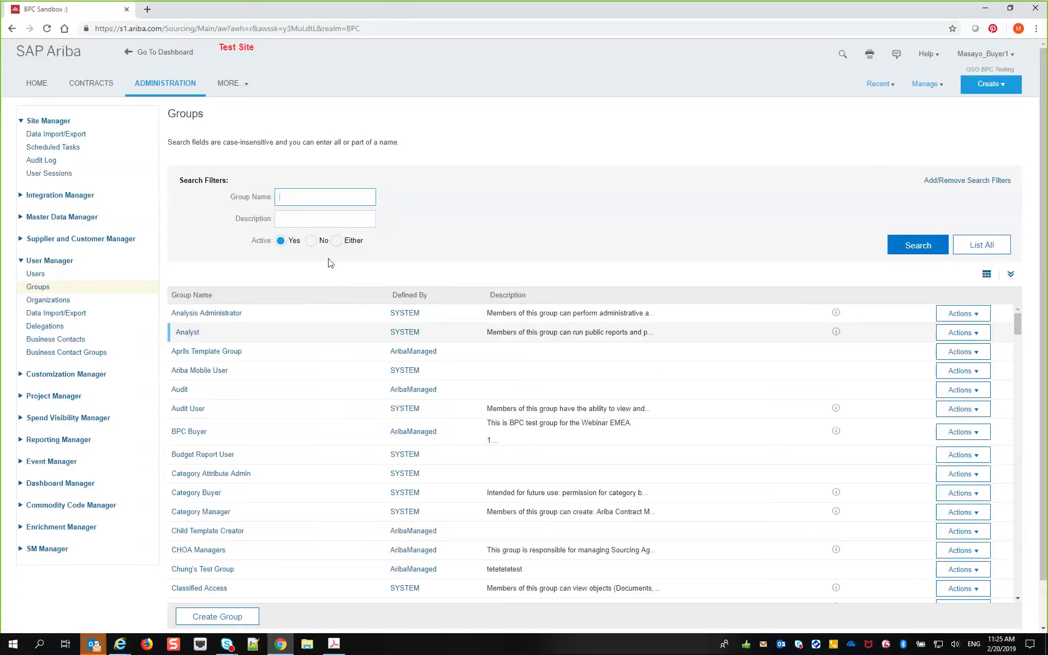
- View the import and export tasks in User Manager's Data Import/Export
click(47, 316)
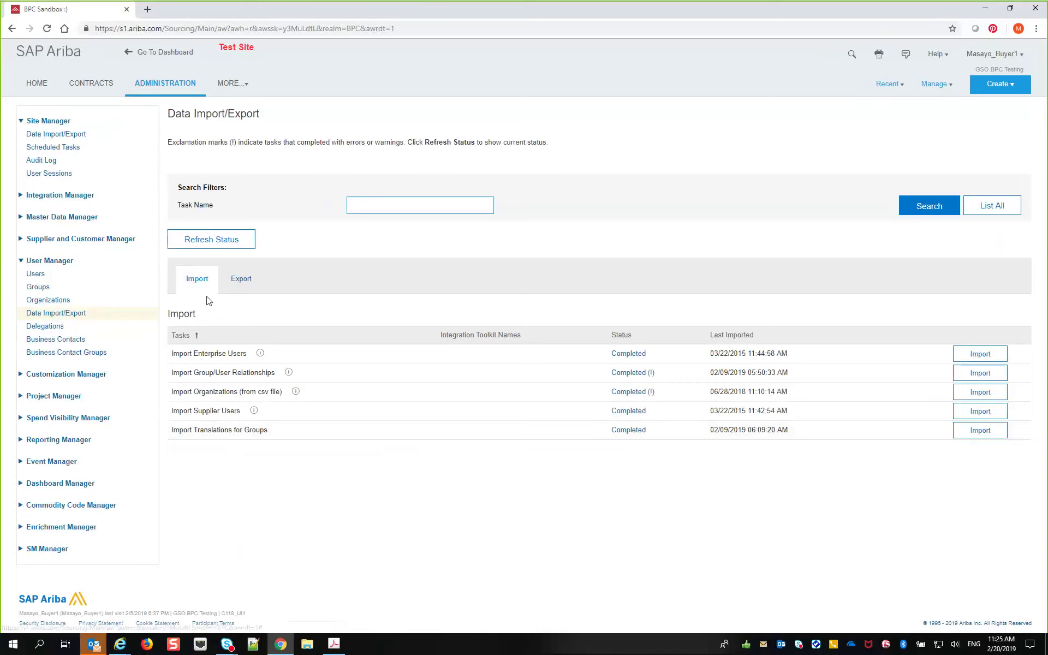
click(249, 284)
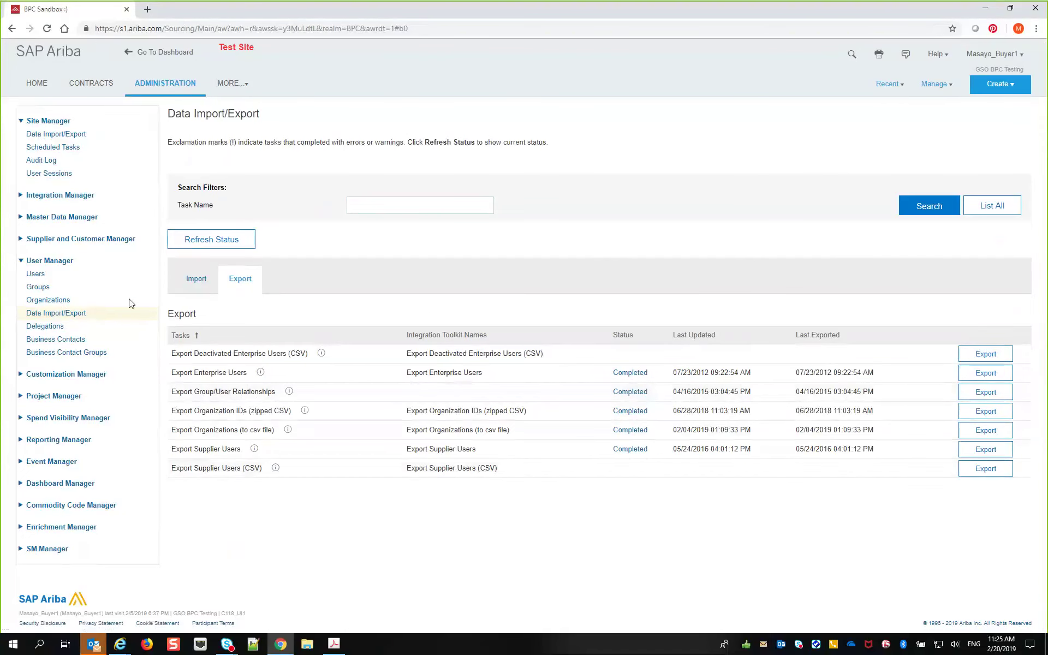
- Open Delegations, look at the form for creating a delegation, and cancel it
click(54, 330)
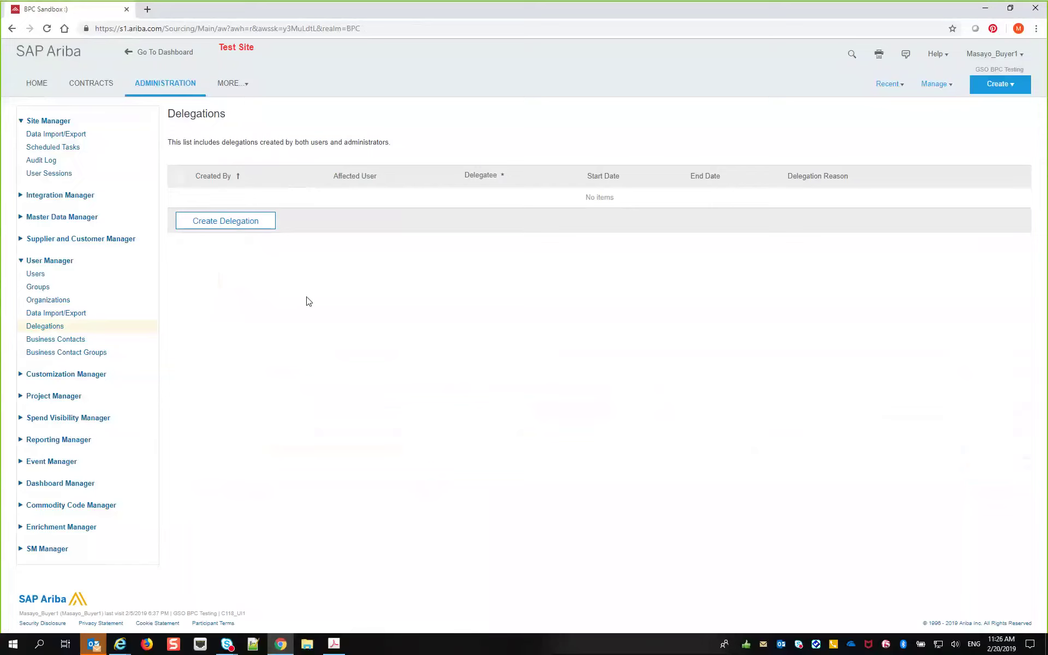
click(223, 226)
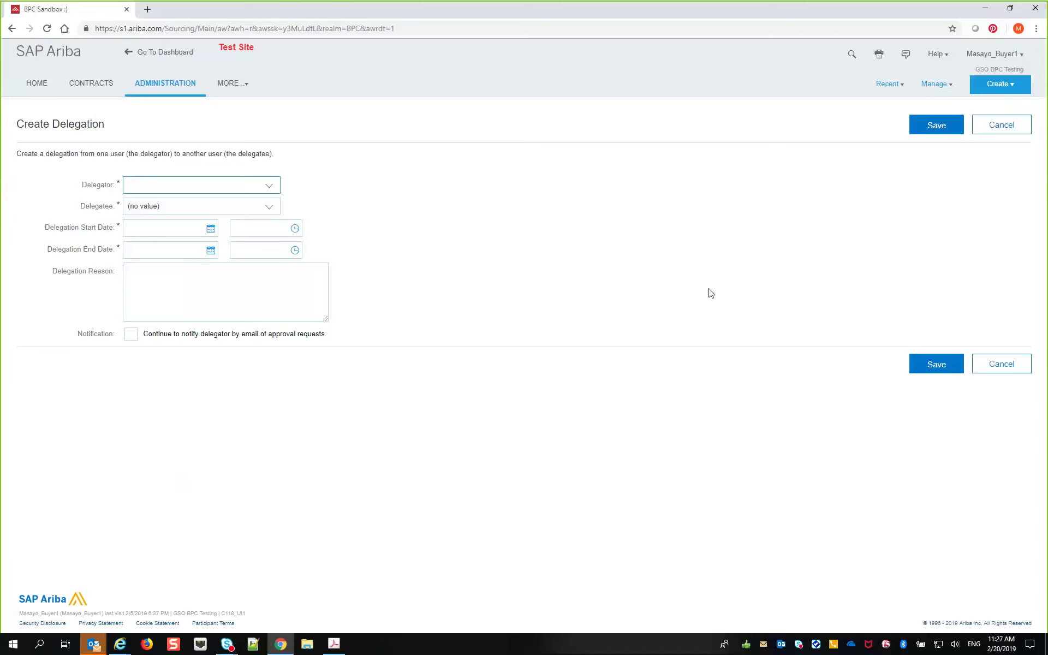
click(993, 128)
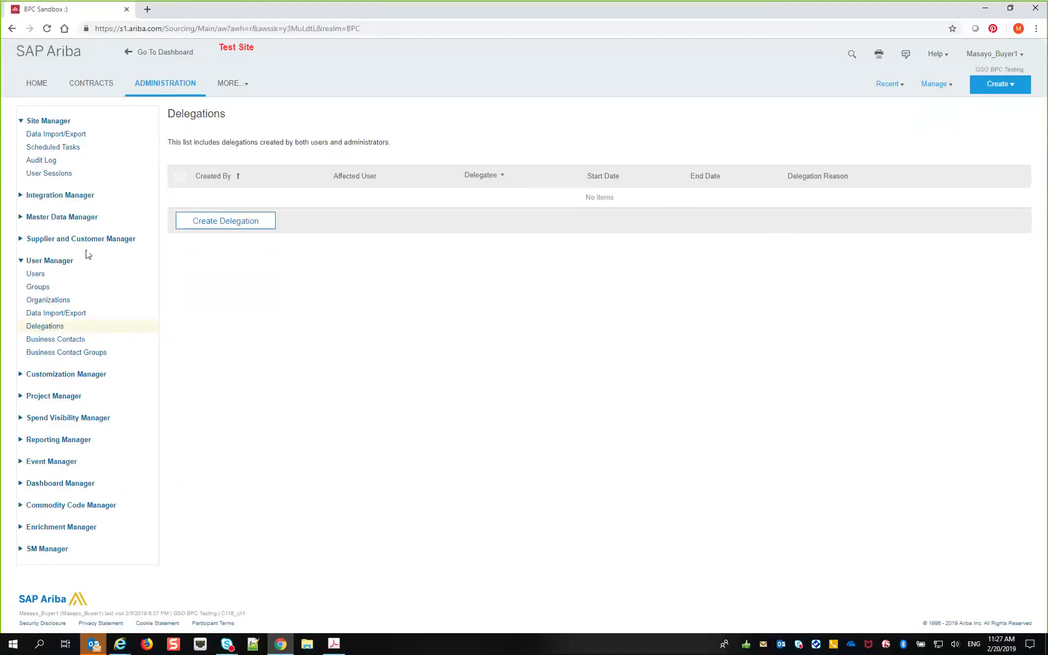
- Open Business Contacts and search the contacts by a person's first name
click(55, 339)
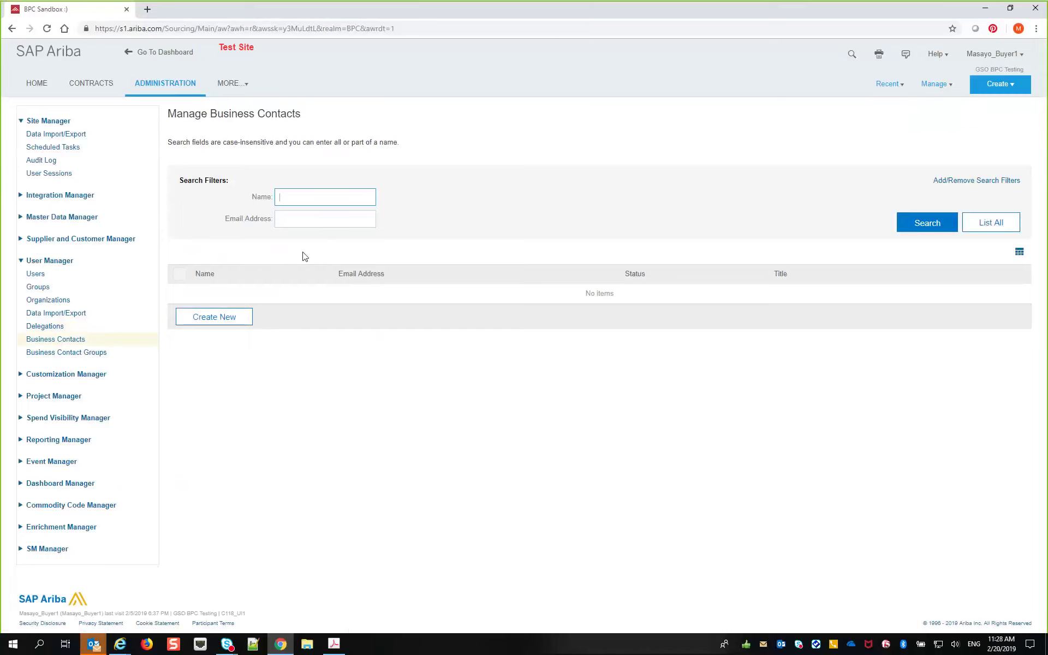
text(masayo)
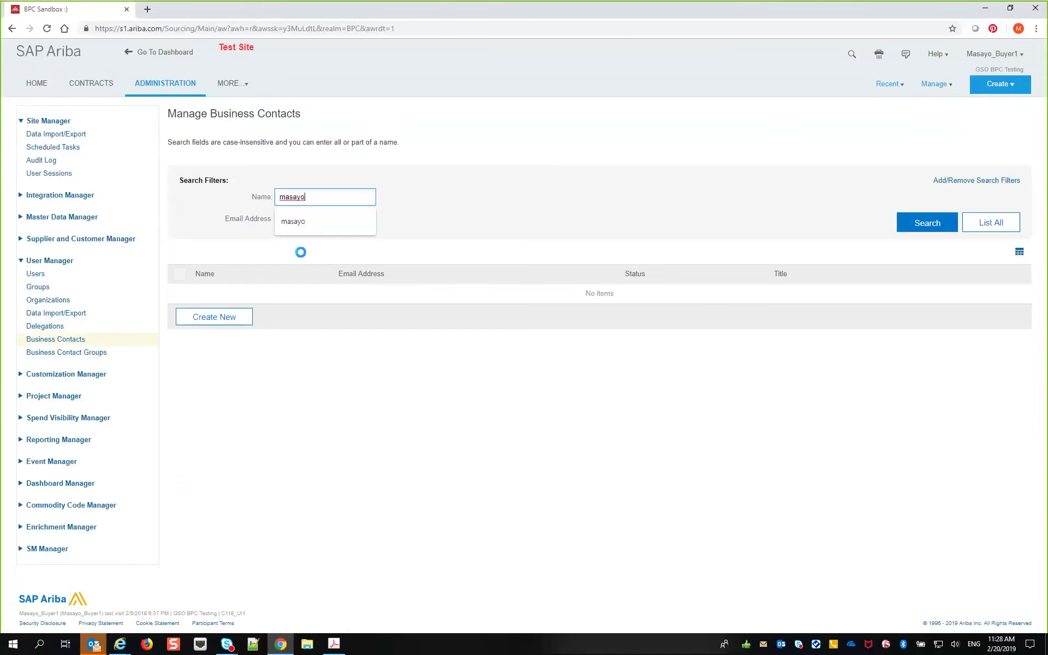
key(Return)
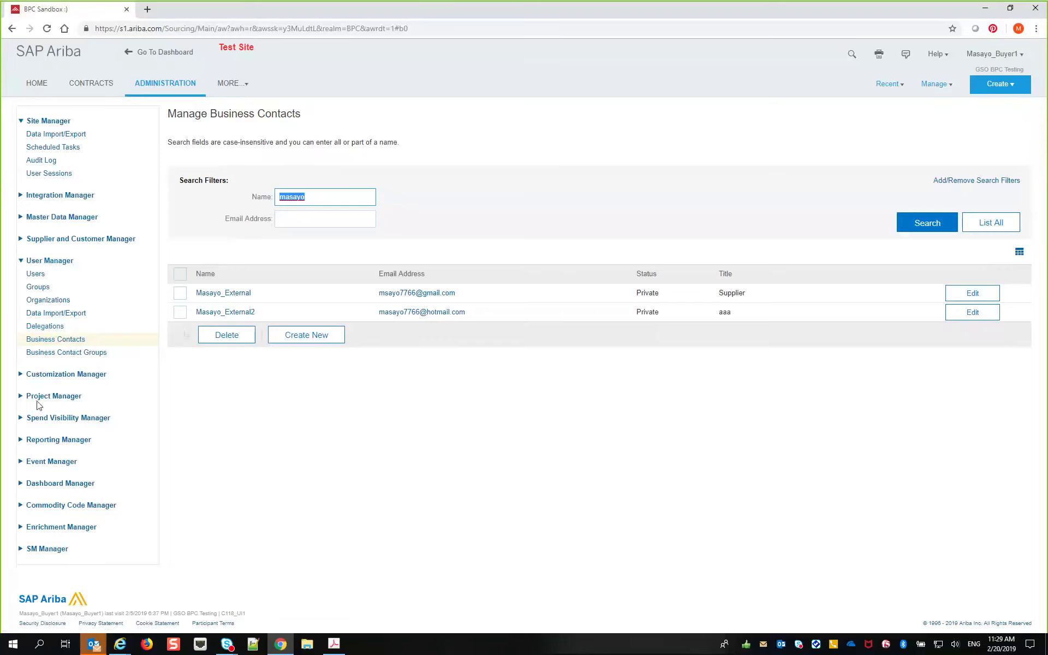
- Open the Parameters page of Customization Manager and list all parameters
click(20, 377)
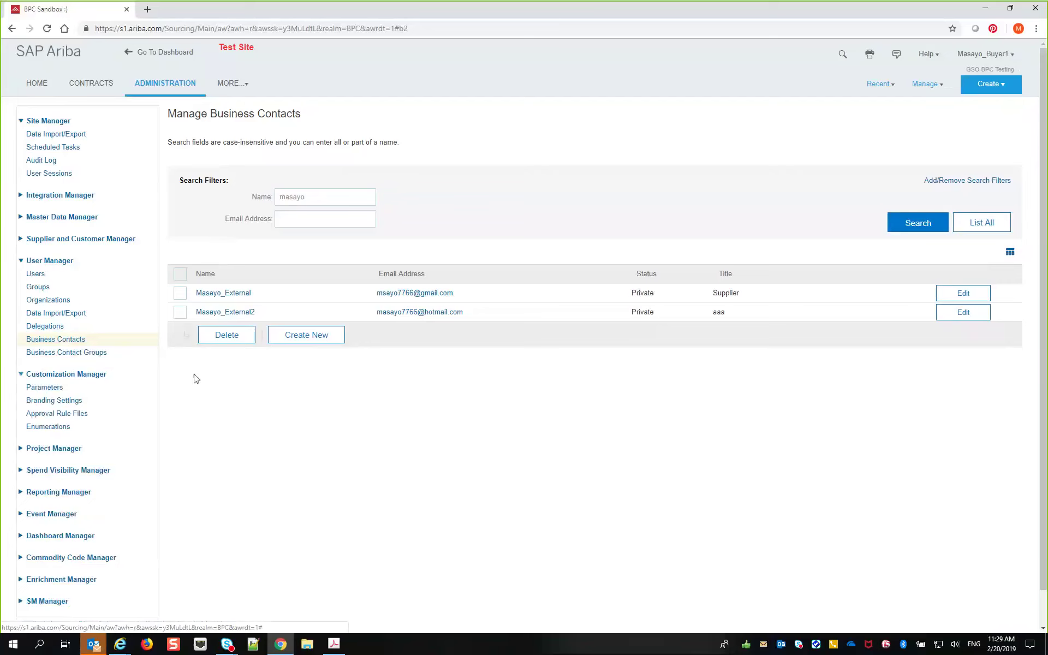
scroll(196, 377, down, 1)
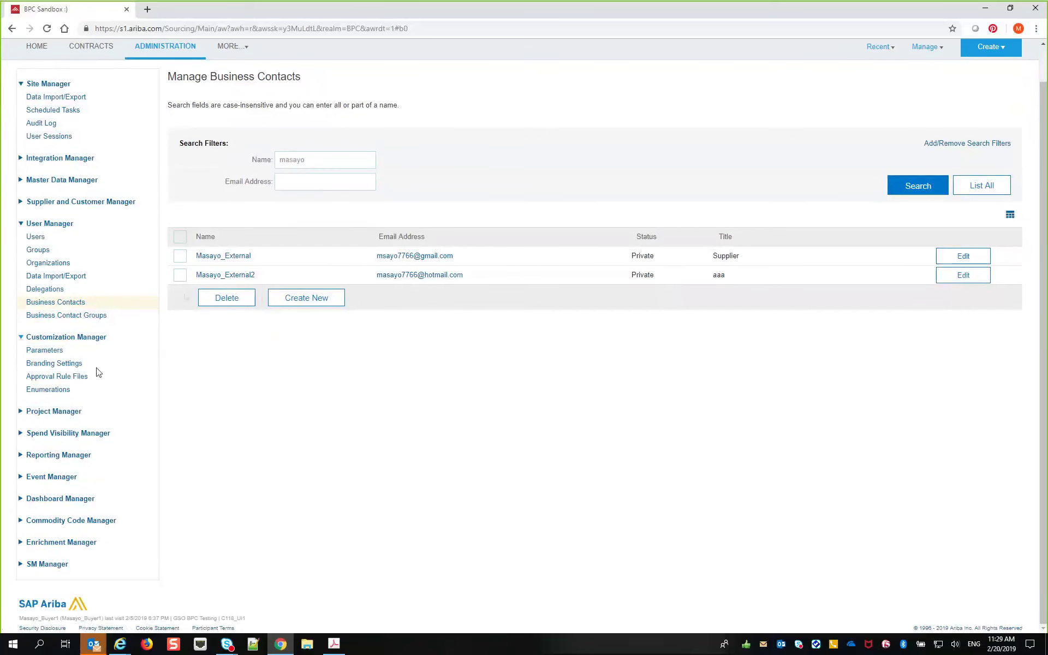
click(79, 337)
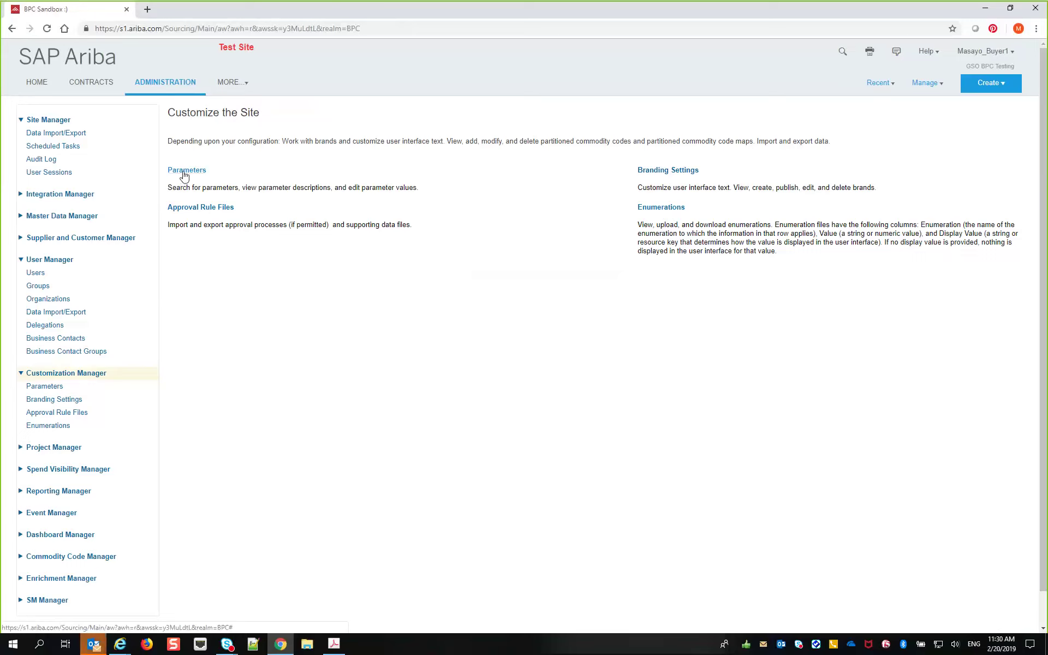
click(184, 173)
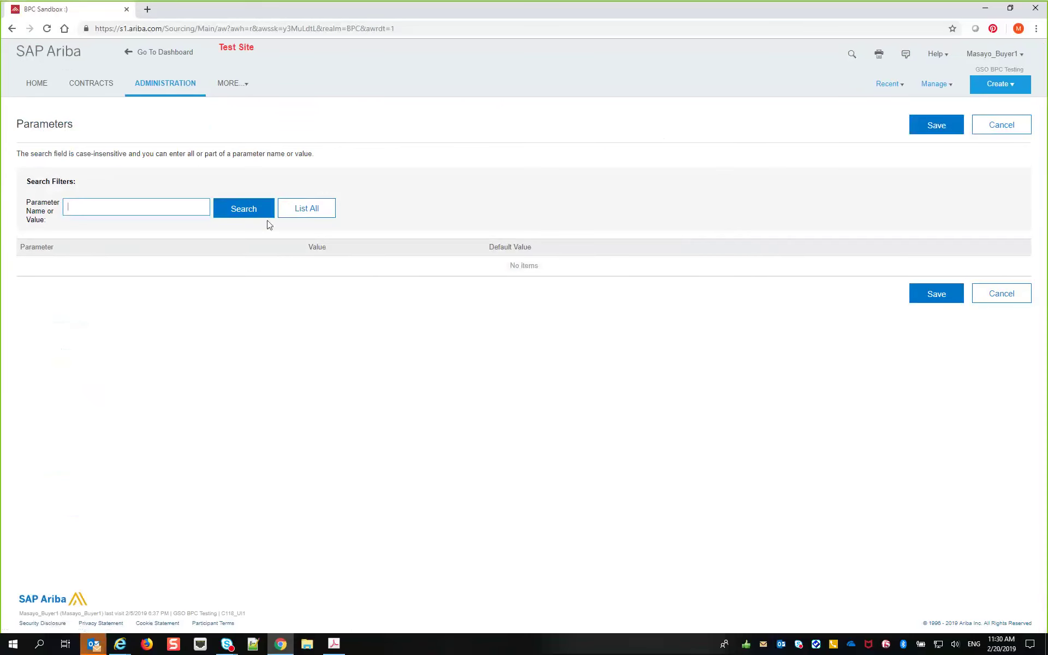
click(320, 209)
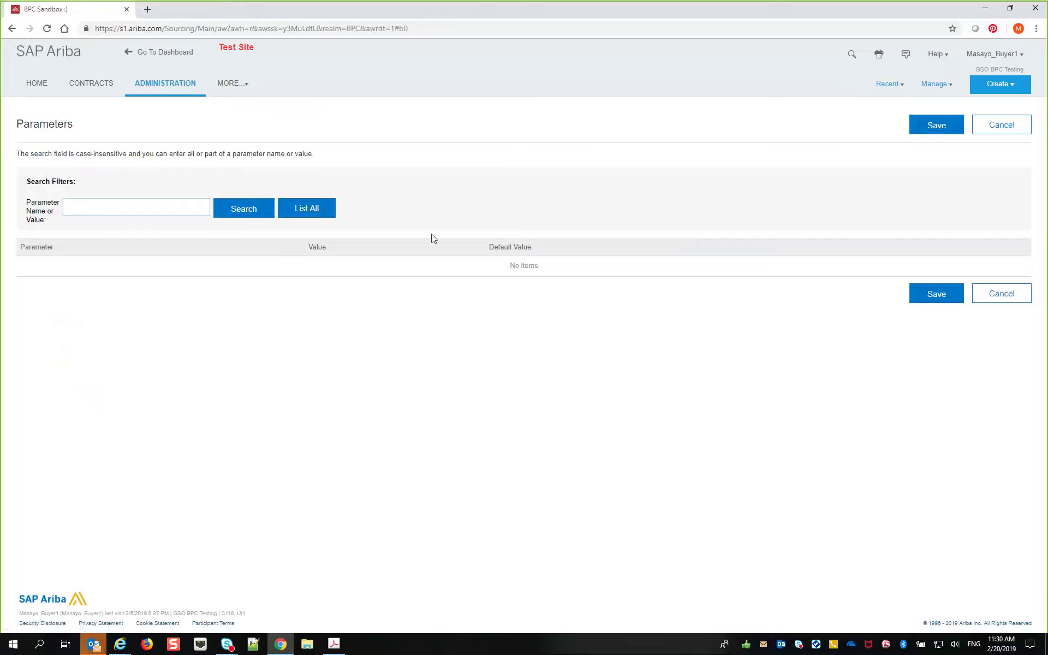
click(307, 208)
- Enter ACM as the parameter search term, clear it, and leave Parameters without saving
click(97, 208)
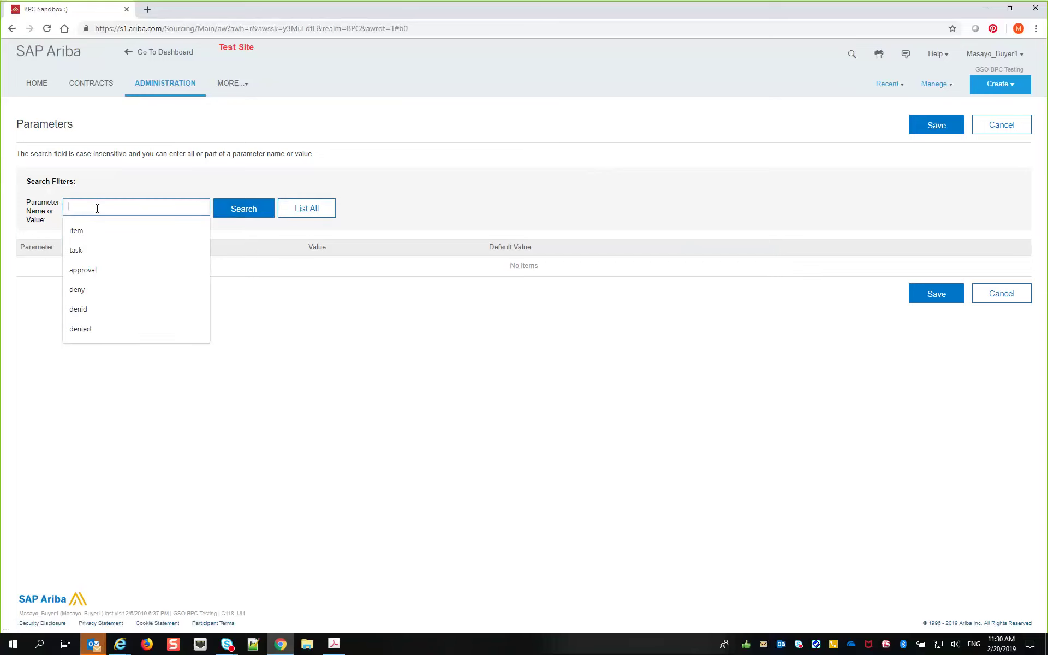
text(ACM)
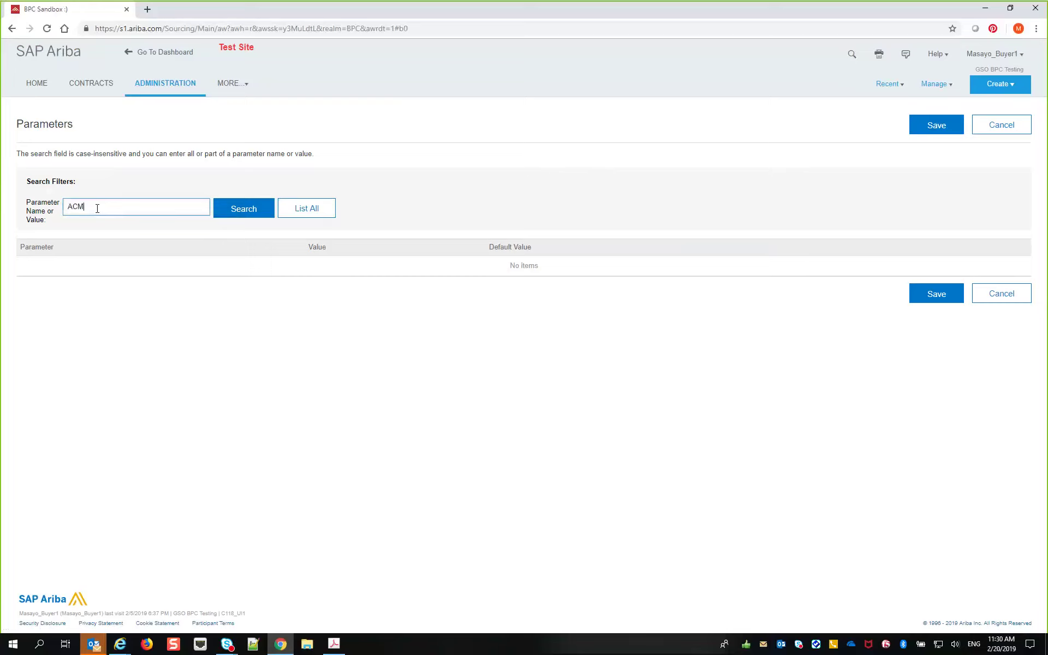
double_click(97, 208)
click(255, 213)
key(BackSpace)
click(1004, 296)
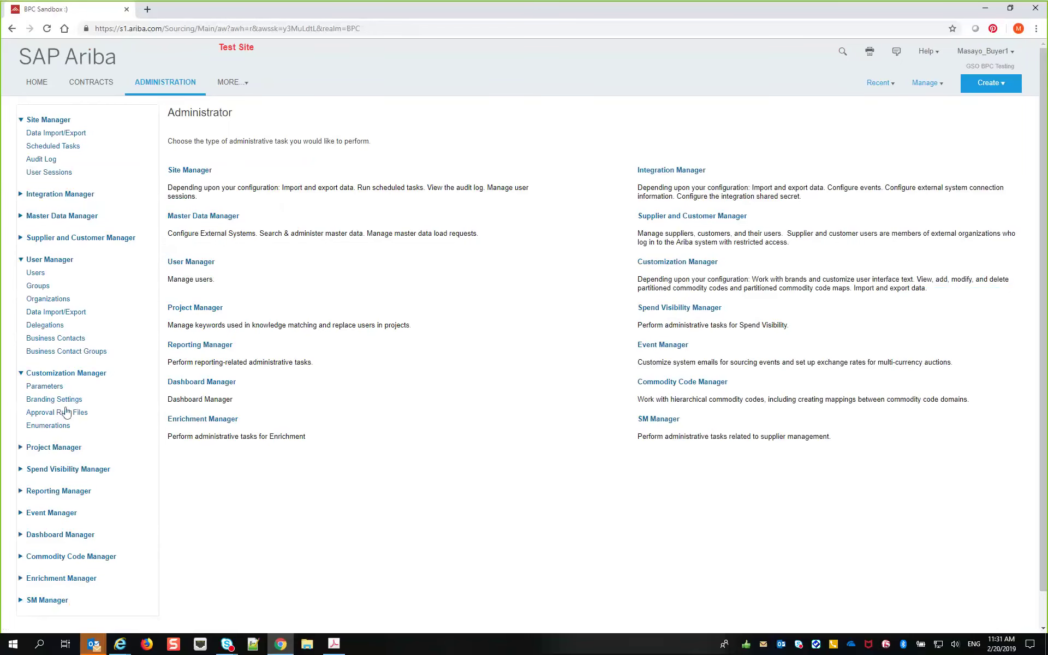
- Open Customization Manager's Enumerations and export the Cost Type enumeration
click(72, 375)
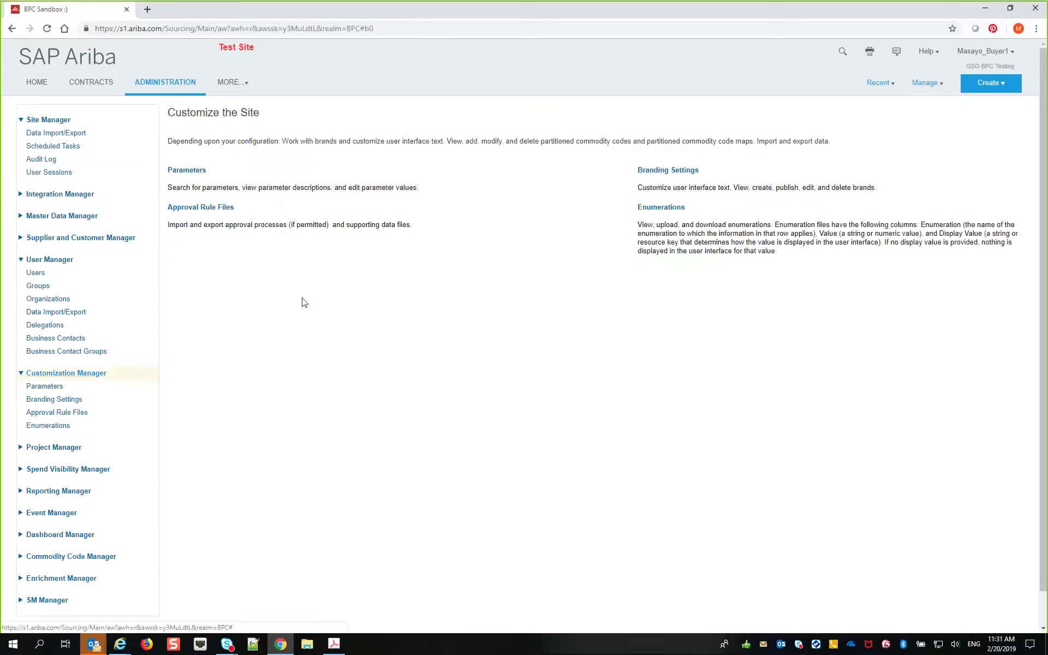
click(656, 210)
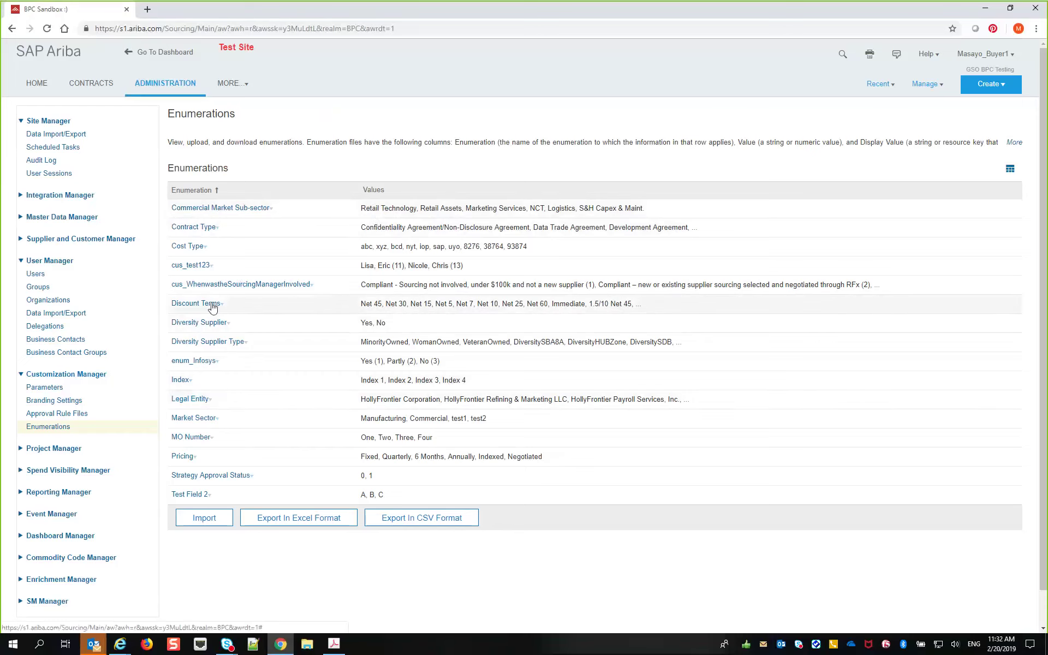
click(185, 248)
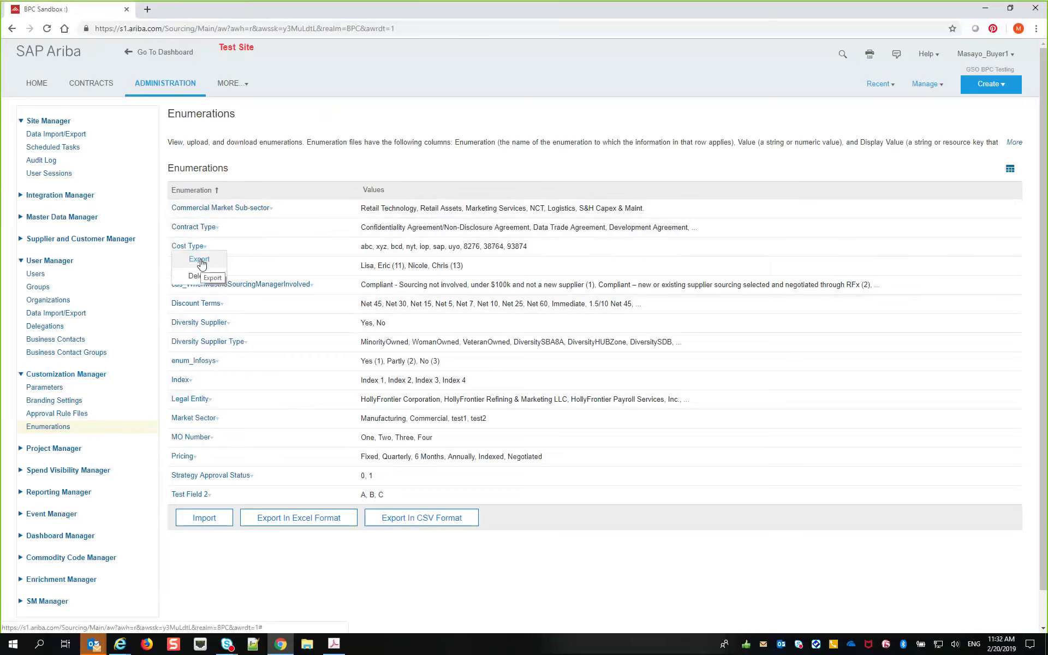
click(199, 261)
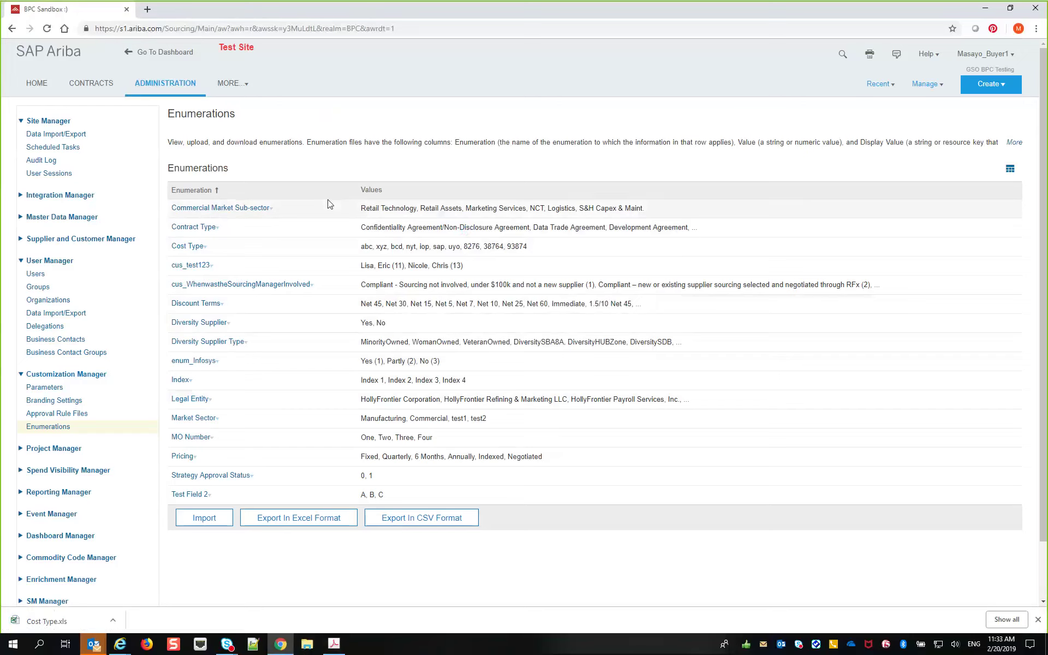
- Open the downloaded Cost Type.xls in Excel and widen all columns so their contents are readable
click(77, 624)
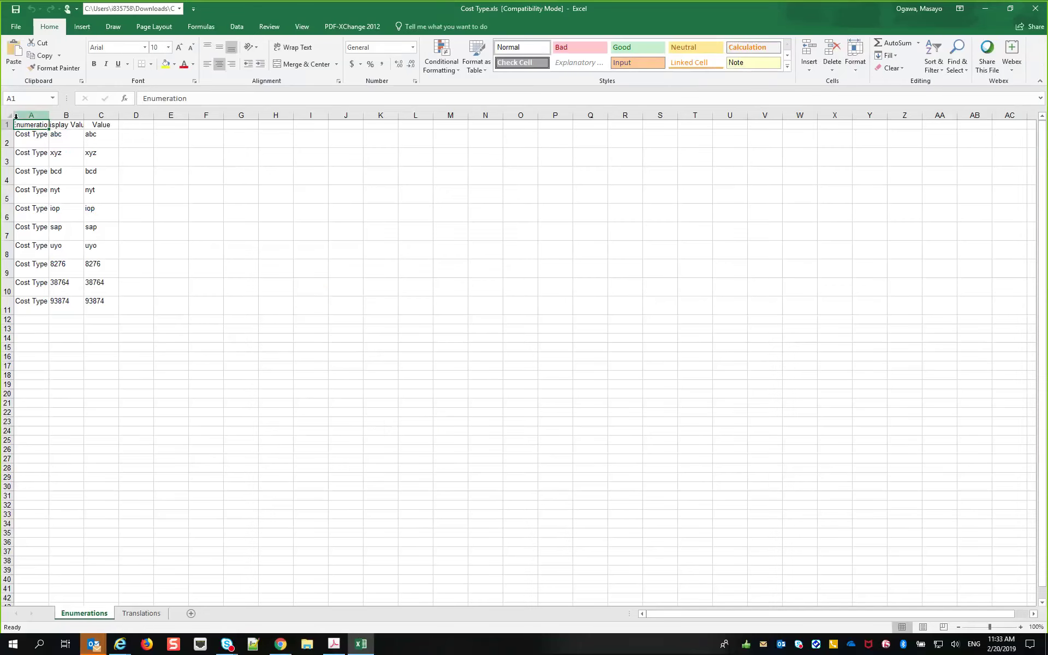
click(11, 116)
drag(49, 115, 85, 115)
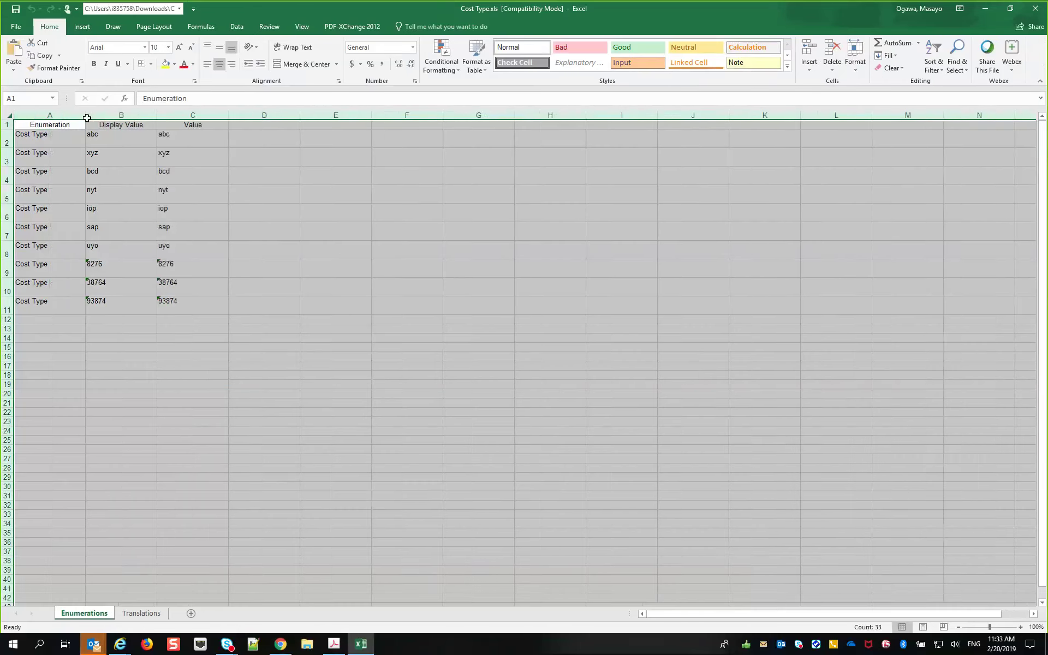
click(111, 339)
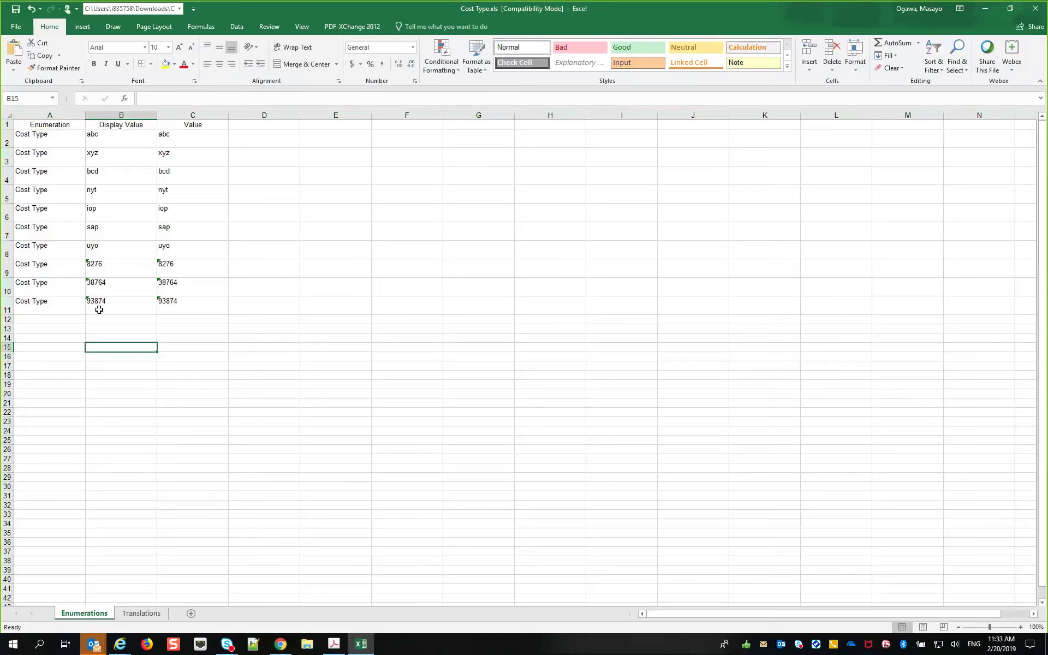
- Examine the Enumeration, Display Value and Value cells of the Cost Type entries and the first empty row beneath them
click(64, 319)
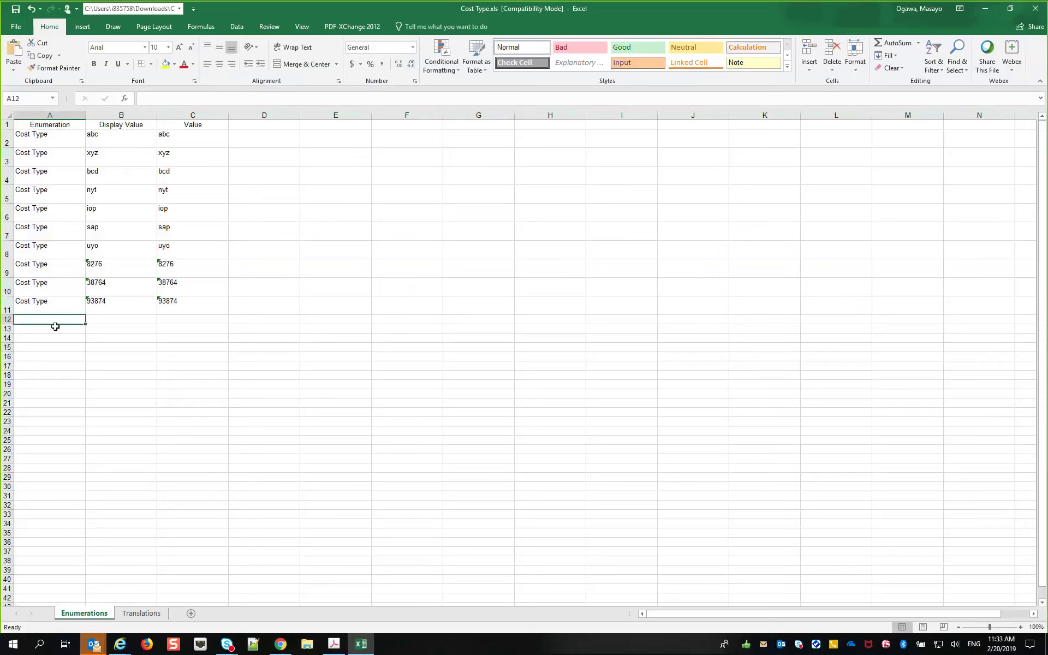
click(117, 319)
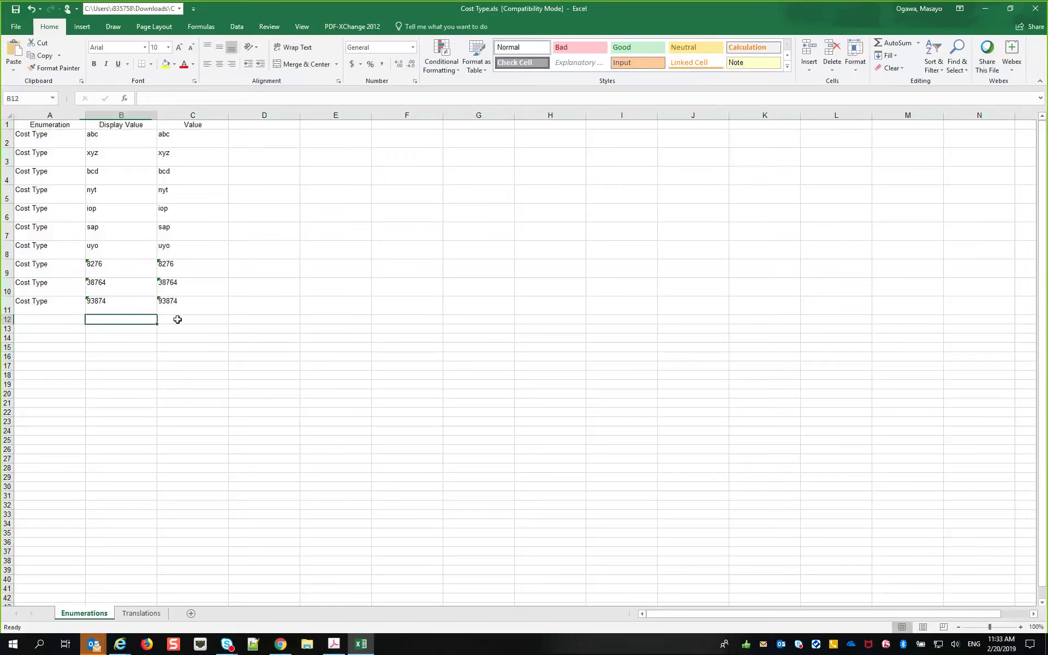
click(175, 319)
click(49, 318)
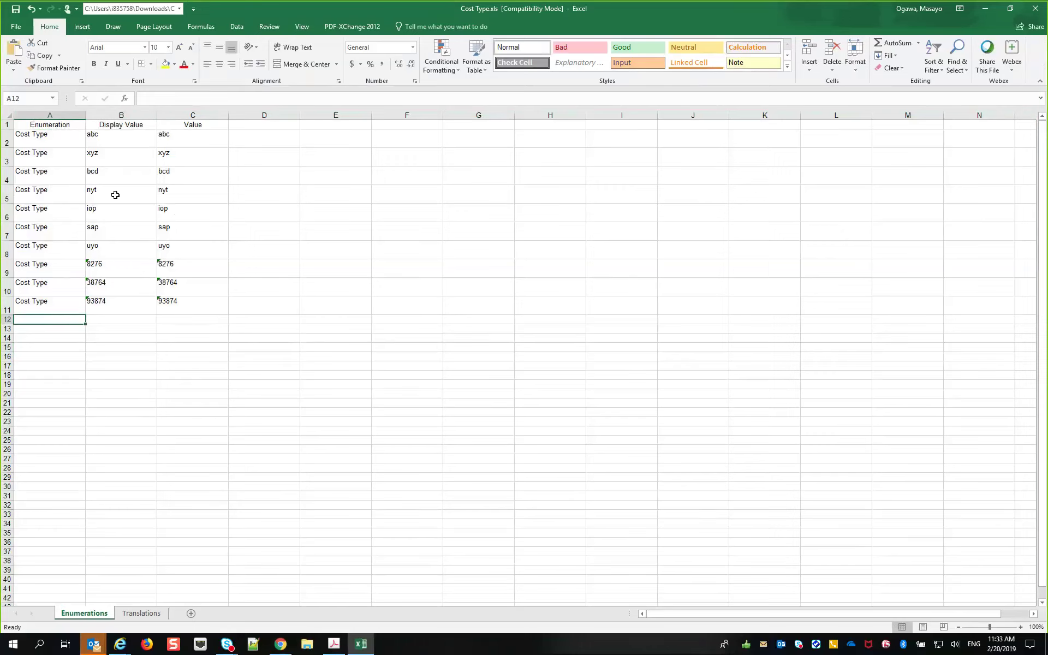
drag(34, 195, 192, 201)
click(93, 192)
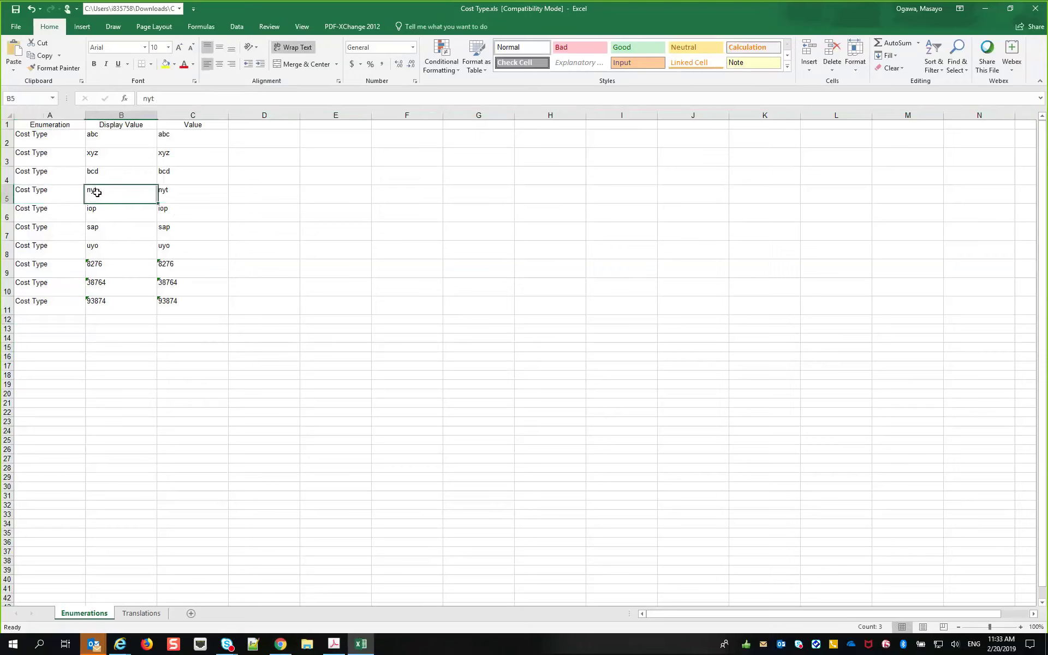
click(196, 199)
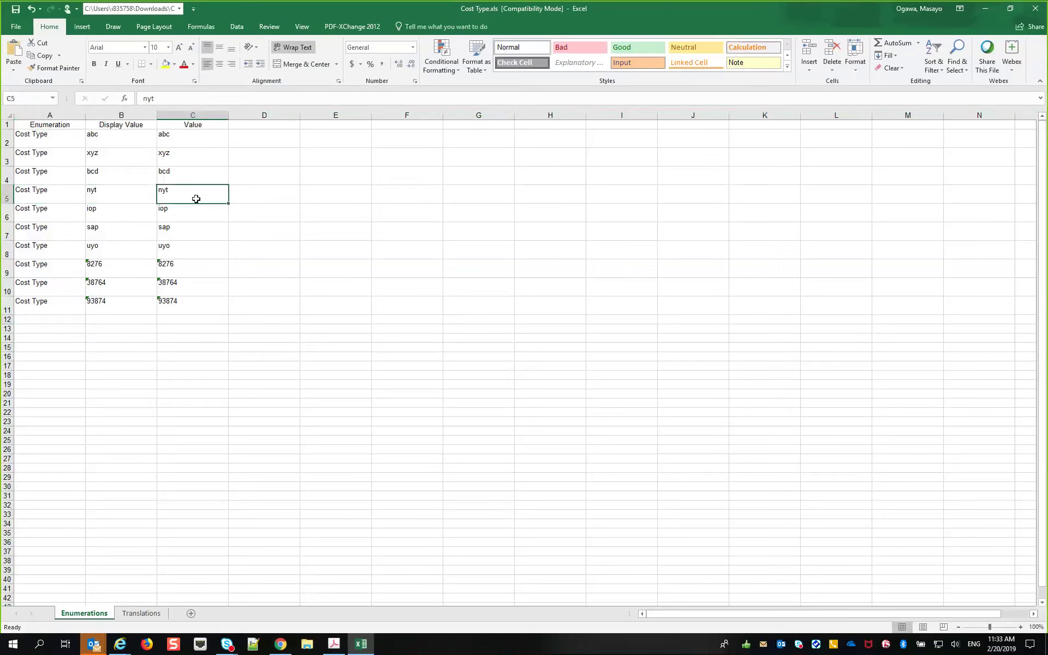
click(113, 189)
click(218, 190)
click(194, 178)
click(195, 198)
click(108, 237)
click(176, 237)
click(98, 231)
click(160, 234)
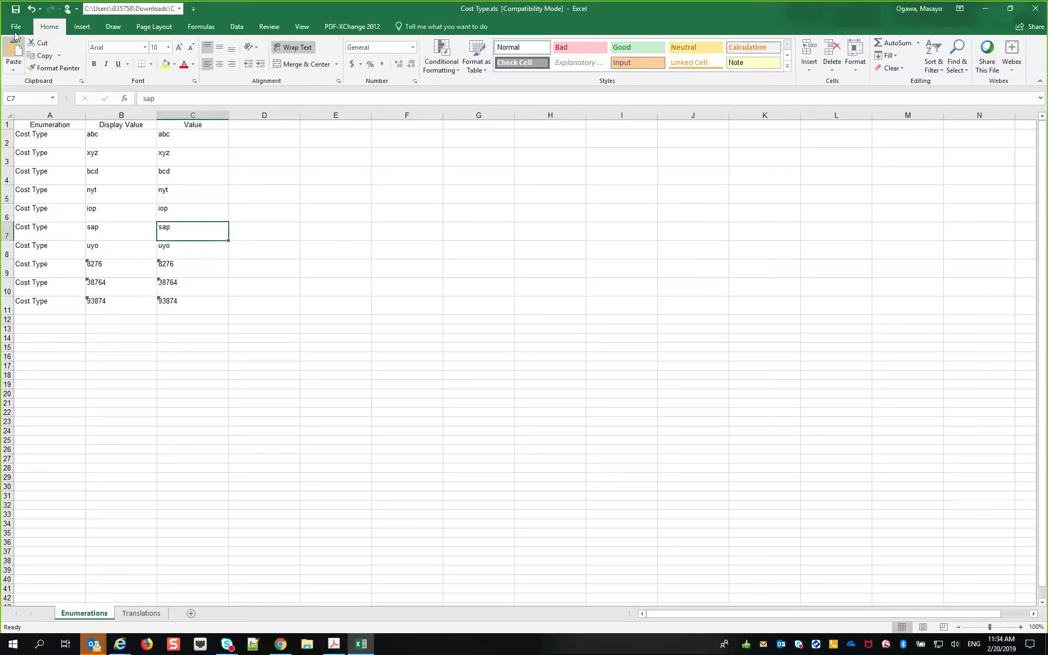
- Switch back to SAP Ariba in Chrome, view the dialog for importing enumerations, and cancel it
click(285, 652)
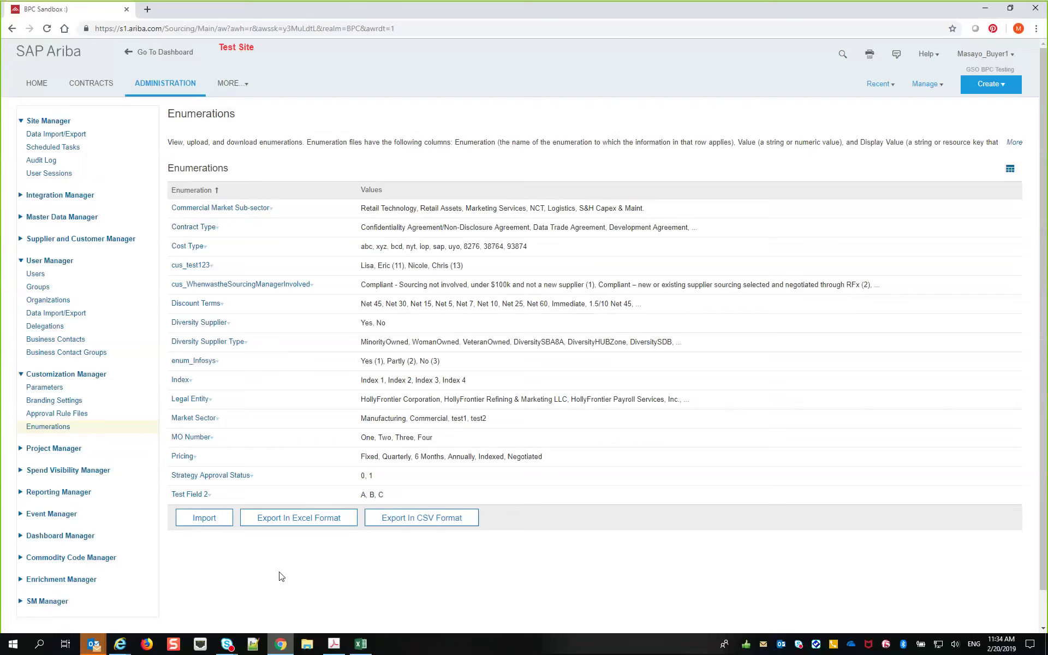
click(202, 524)
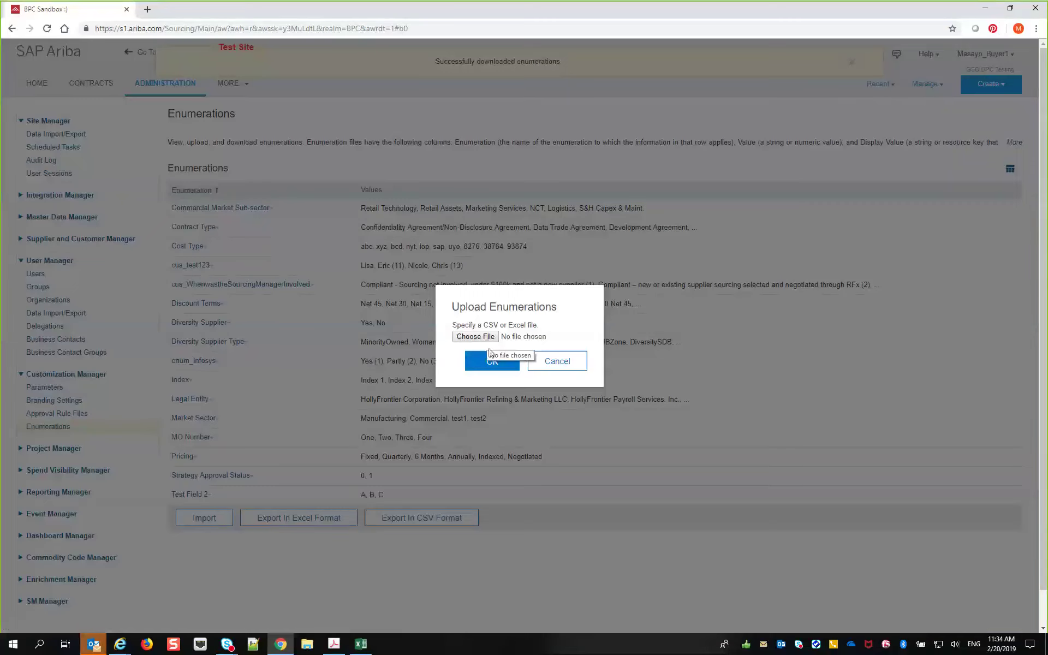
click(556, 361)
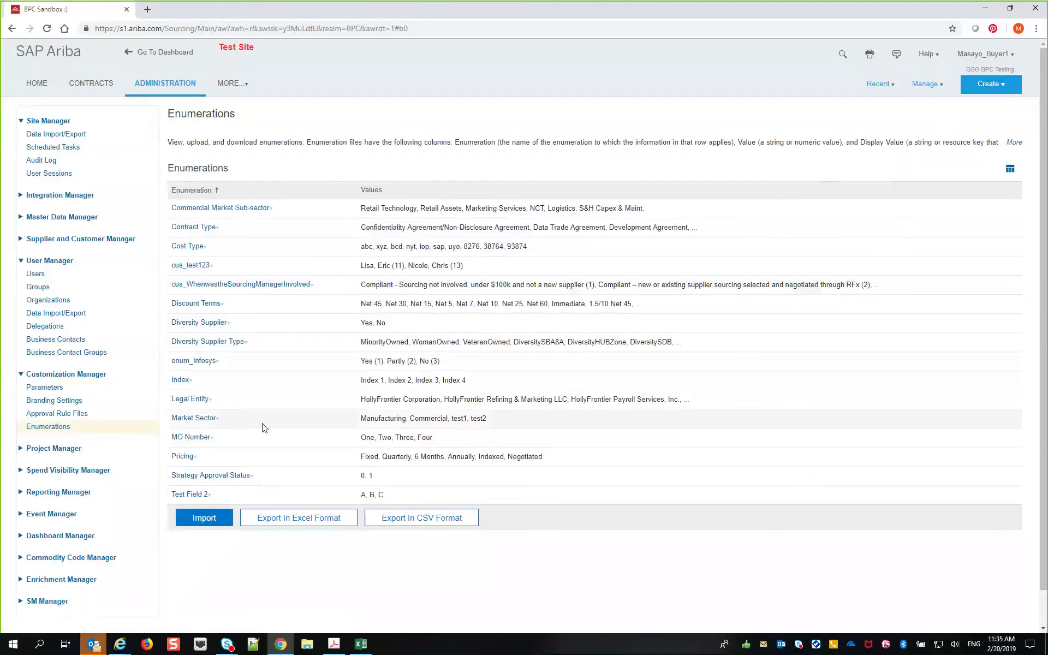
- Expand Project Manager, view its overview of tasks, and open Mass Edit Projects
click(21, 449)
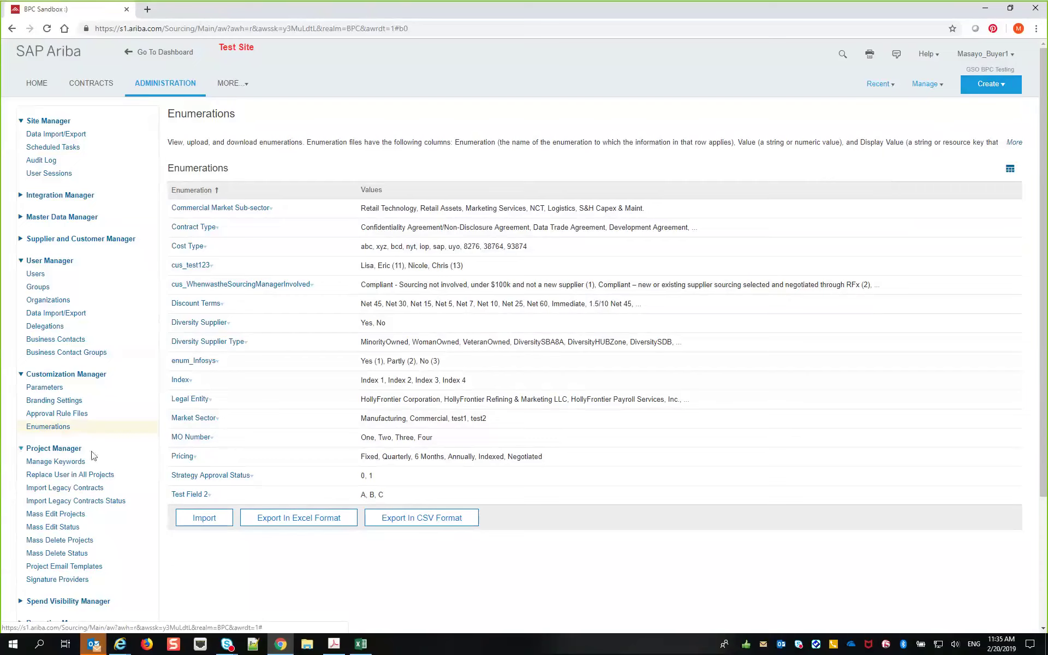
click(76, 450)
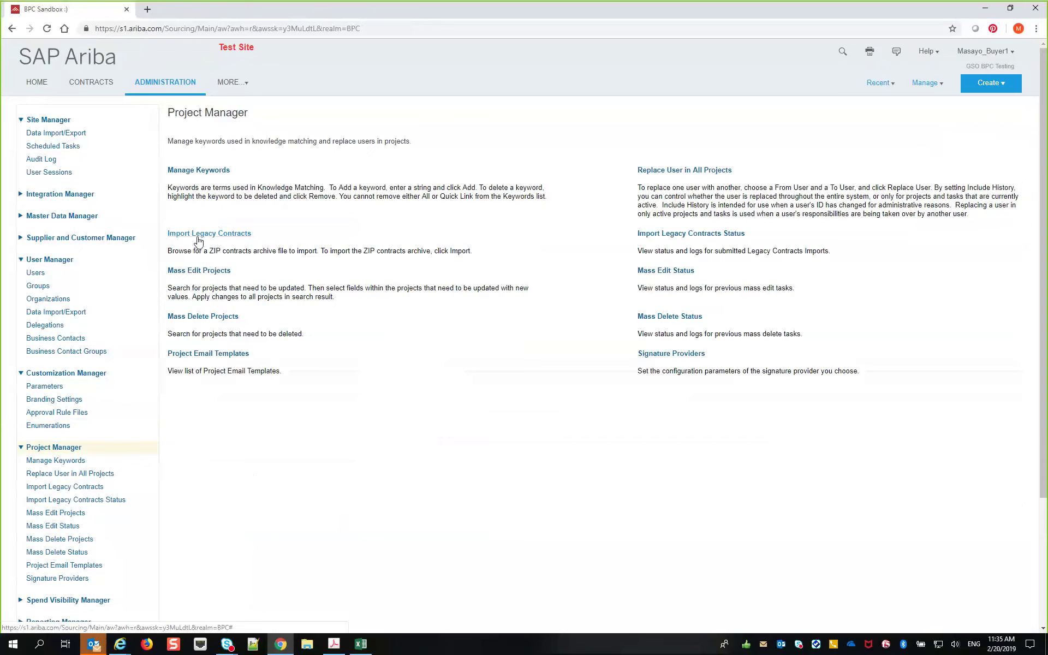
click(211, 355)
click(195, 273)
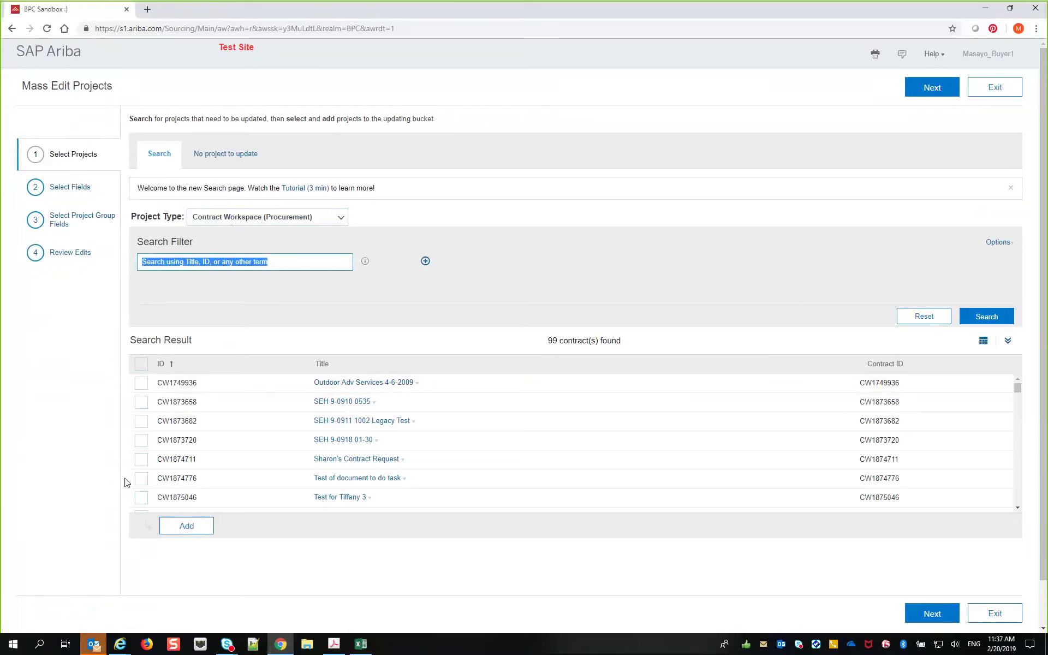
- Add the first five contract workspaces, CW1749936 through CW1874711, to the projects to update
click(141, 384)
click(143, 402)
click(143, 421)
click(143, 440)
click(144, 460)
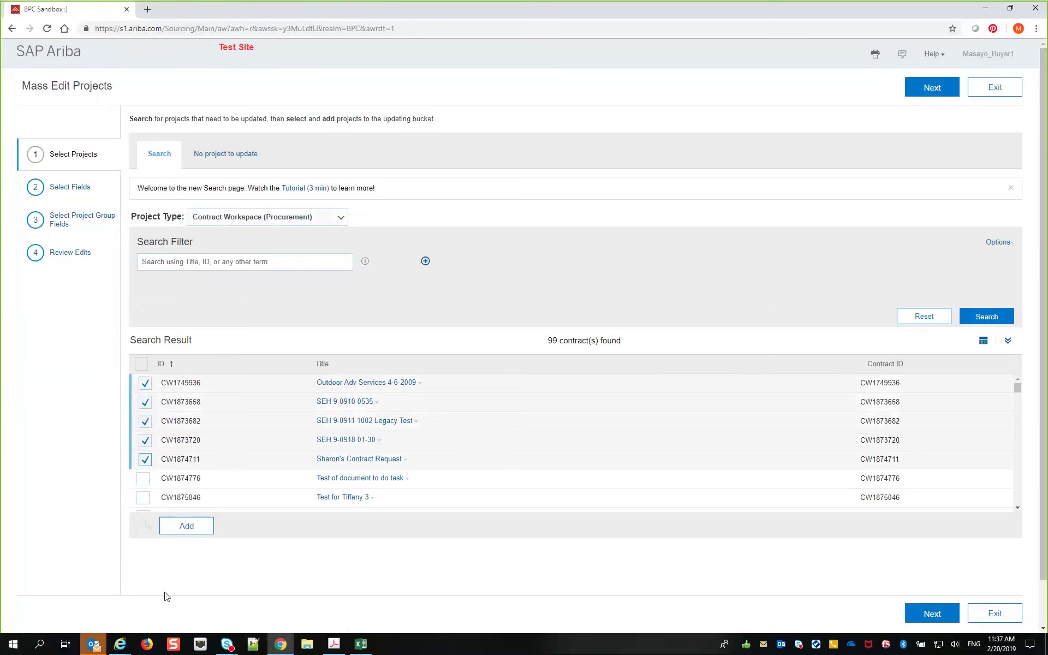
click(185, 533)
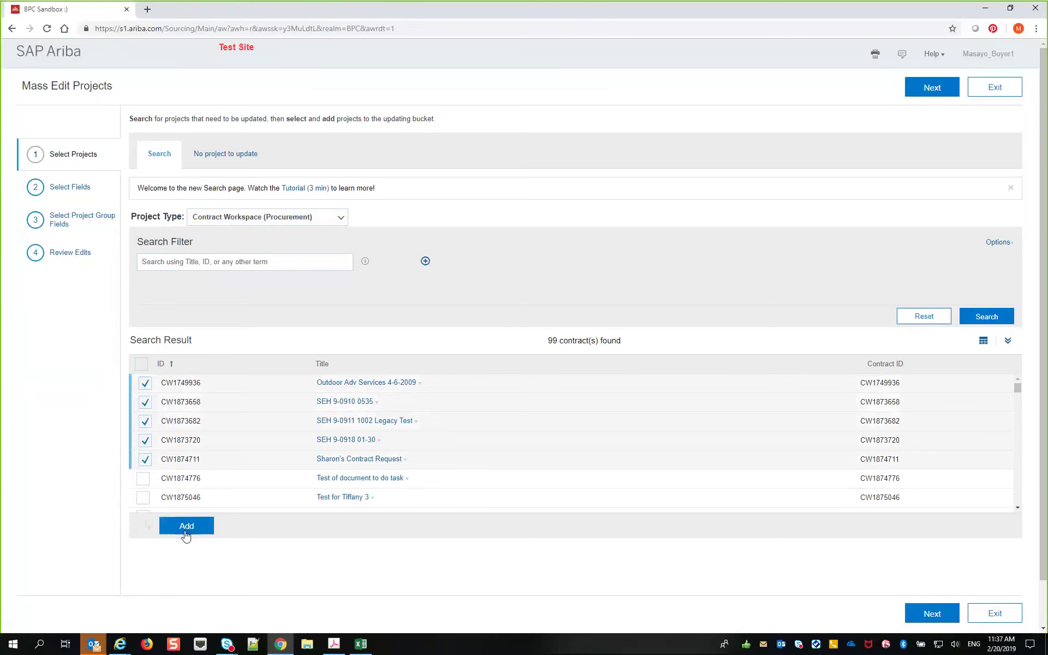
click(186, 535)
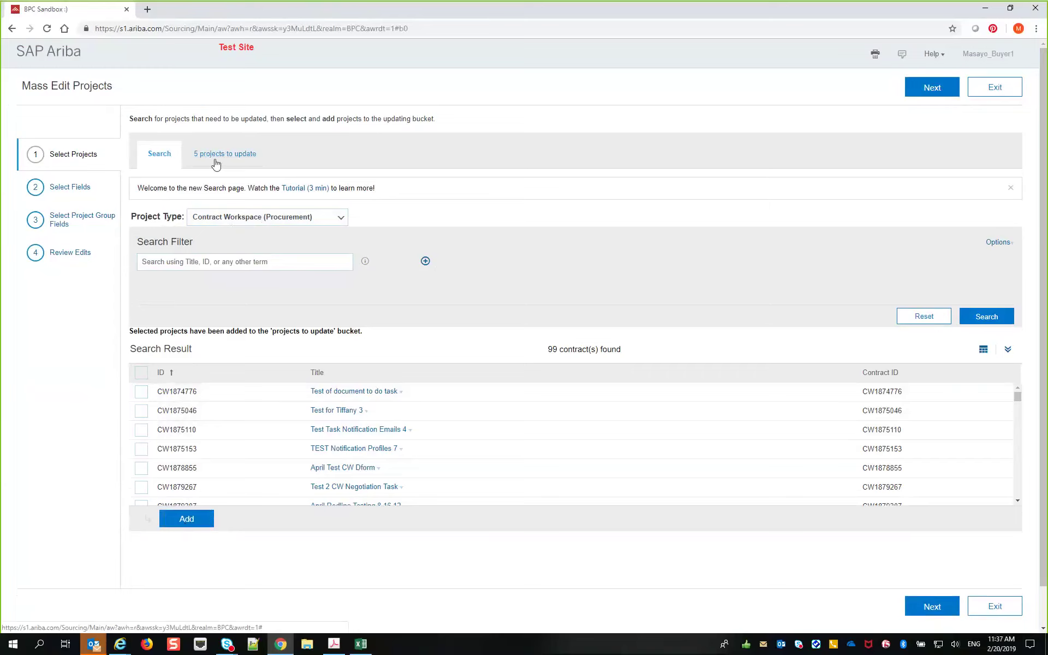
- Proceed to field selection in Mass Edit Projects and add Term Type as the project field to update
click(933, 88)
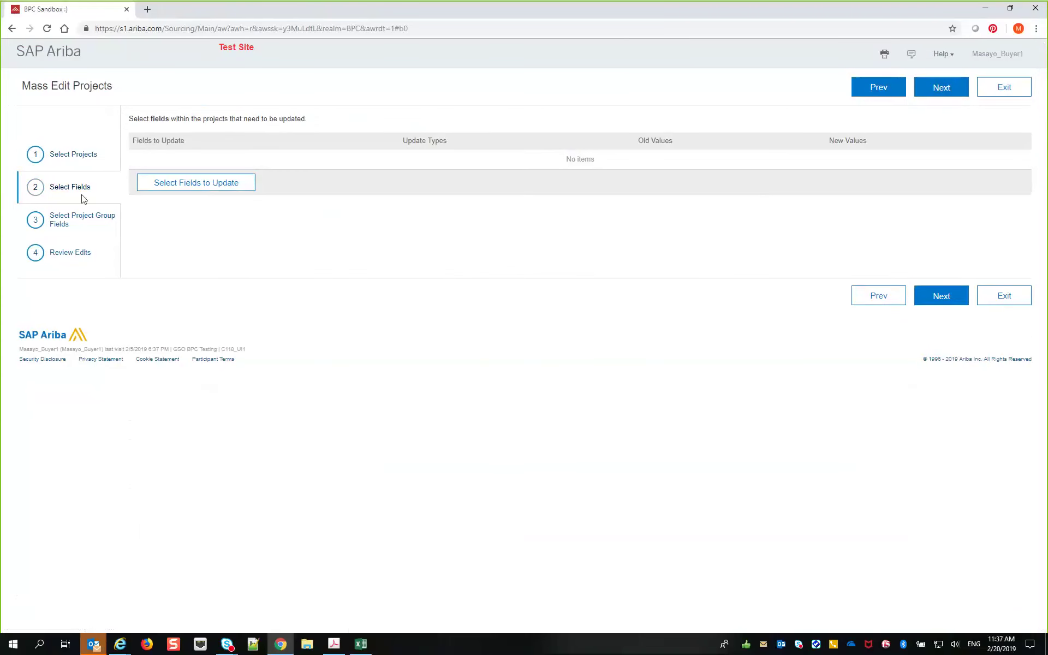
click(197, 186)
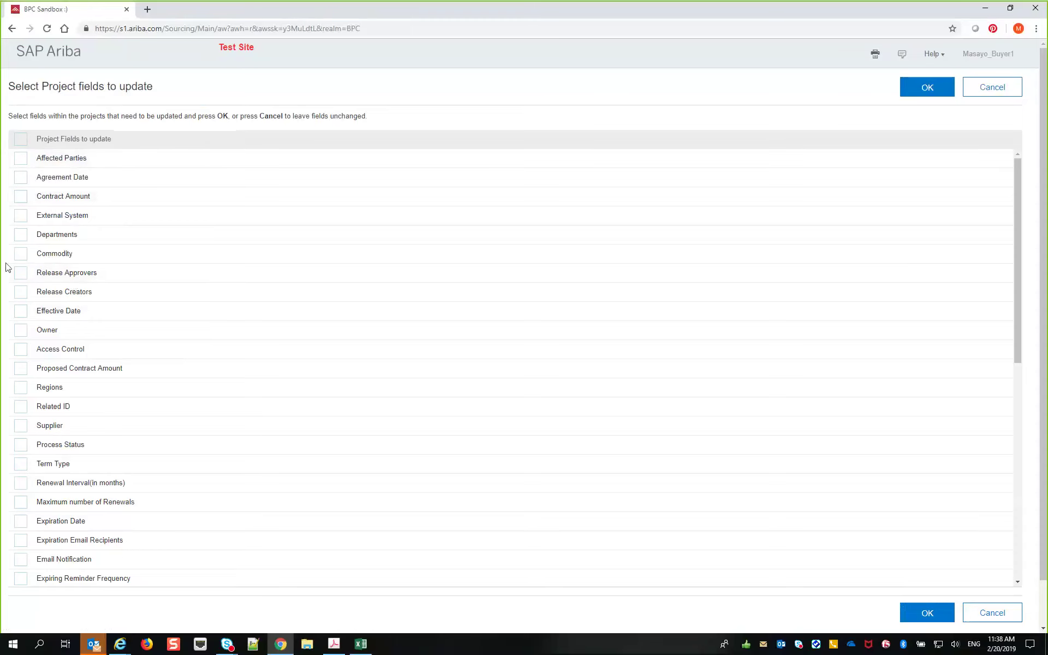
scroll(8, 268, down, 1)
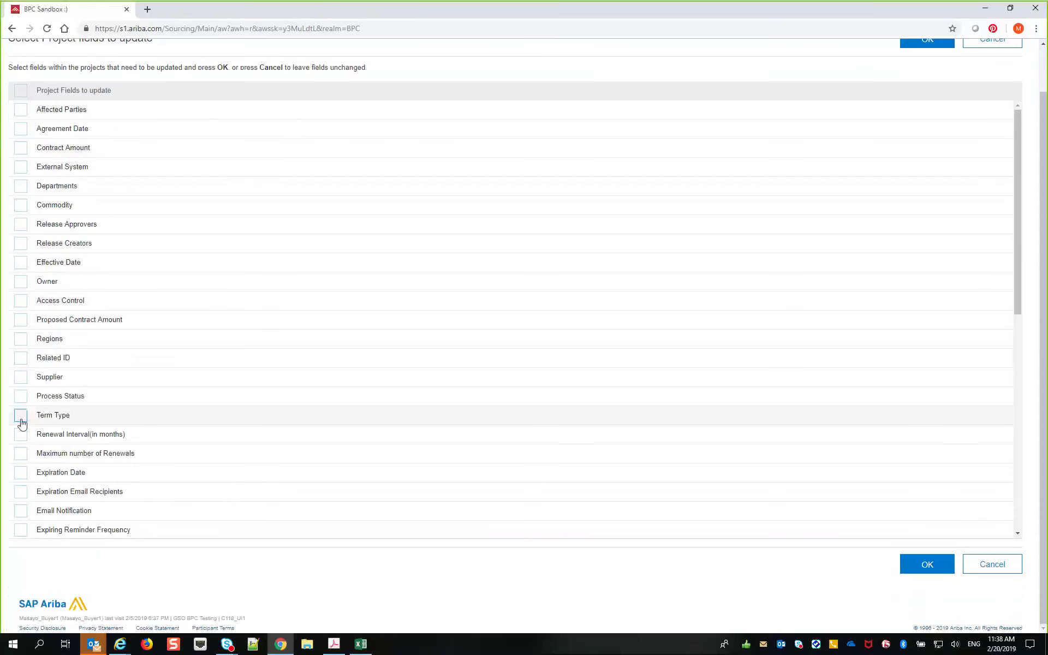
click(22, 415)
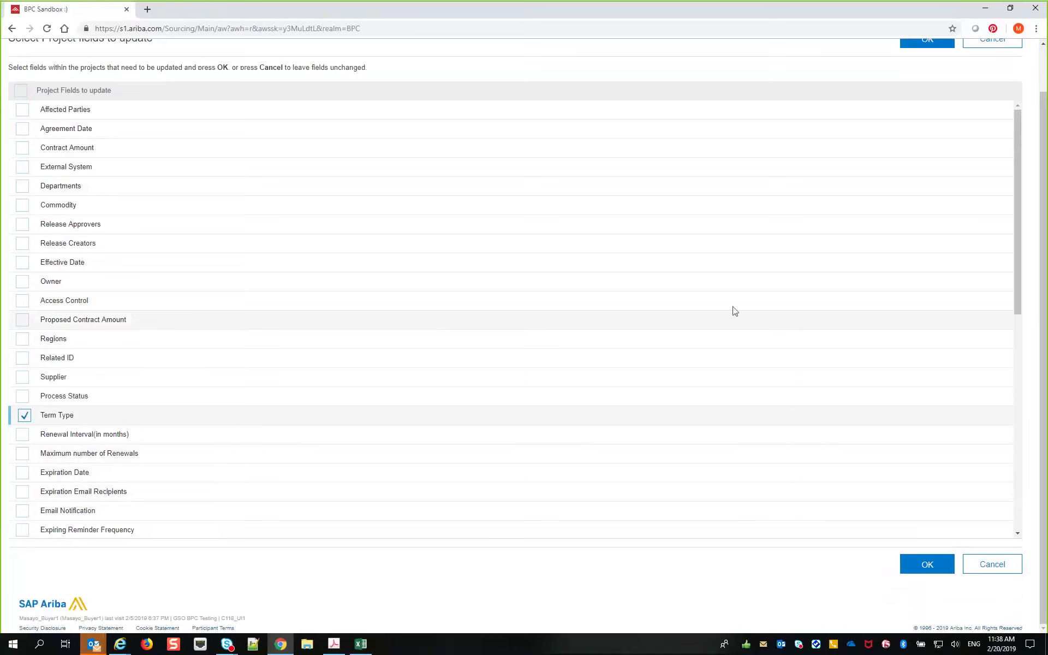
scroll(939, 127, up, 2)
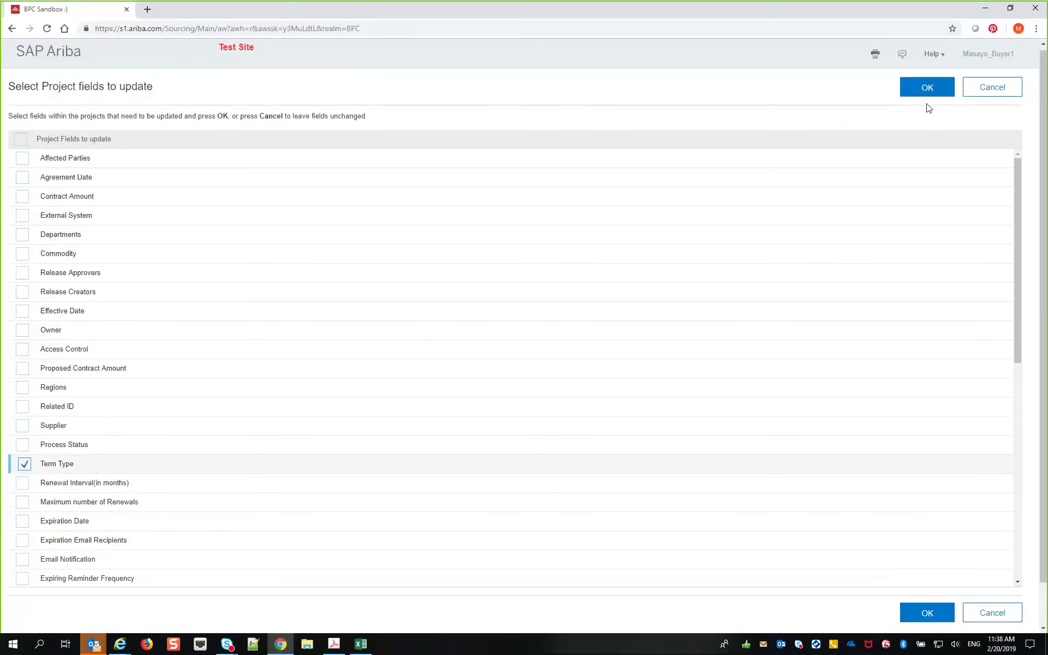
click(925, 91)
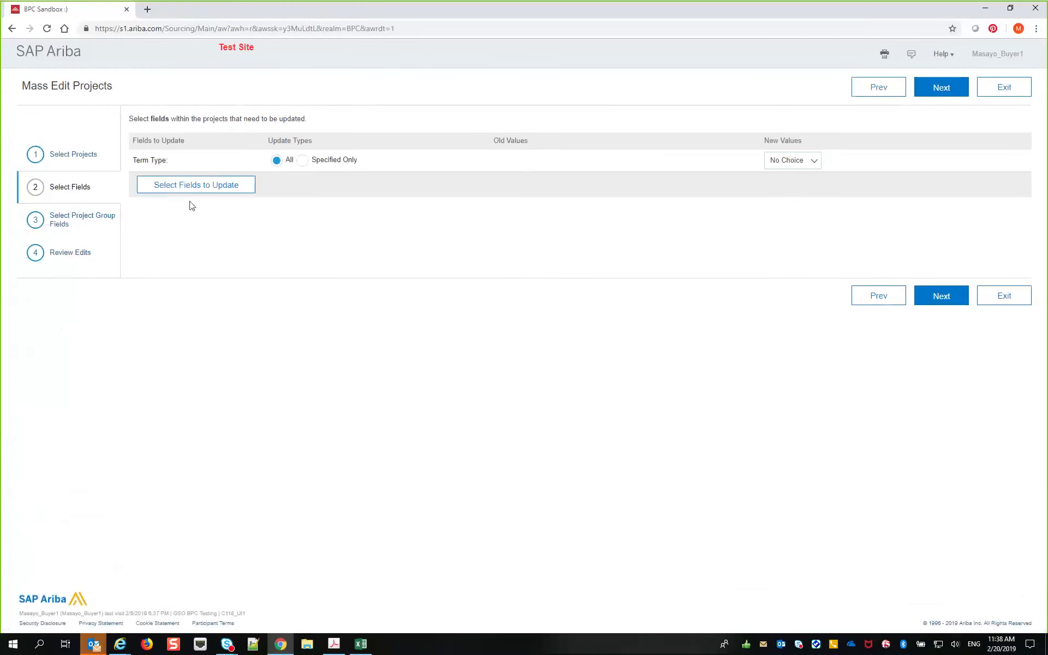
- View the new-value choices for Term Type and the edit review, and exit the Mass Edit wizard without updating
click(812, 160)
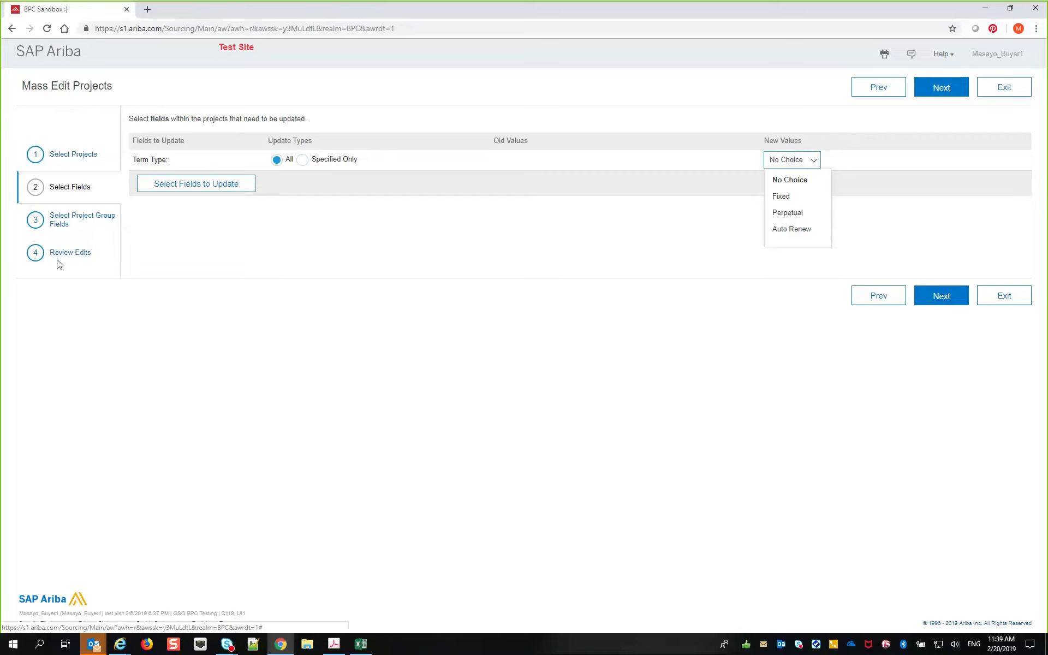
click(67, 255)
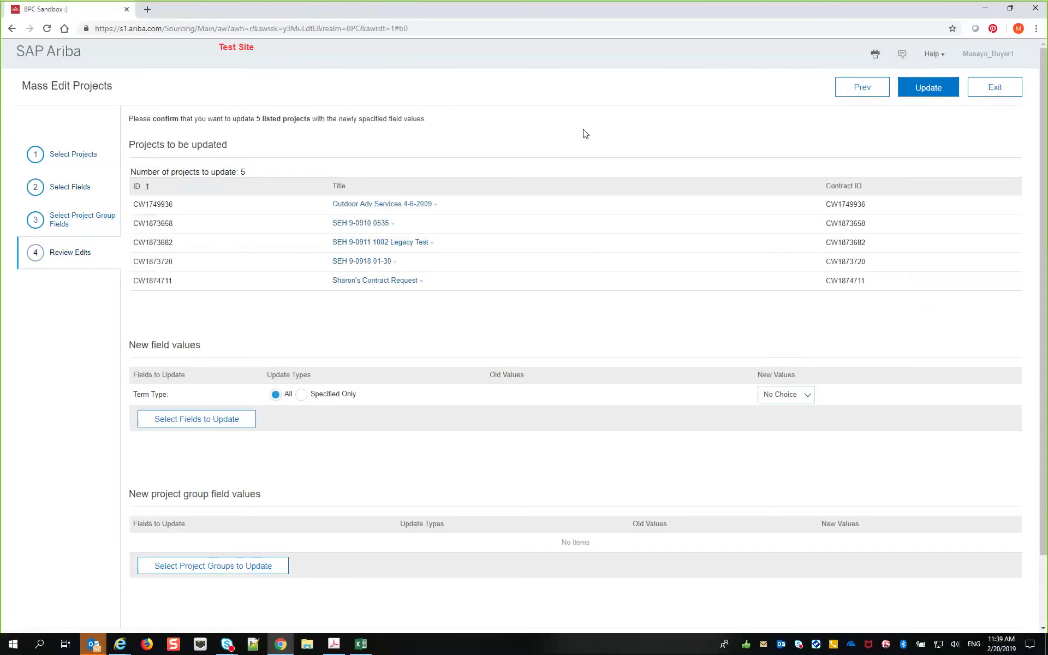
click(994, 87)
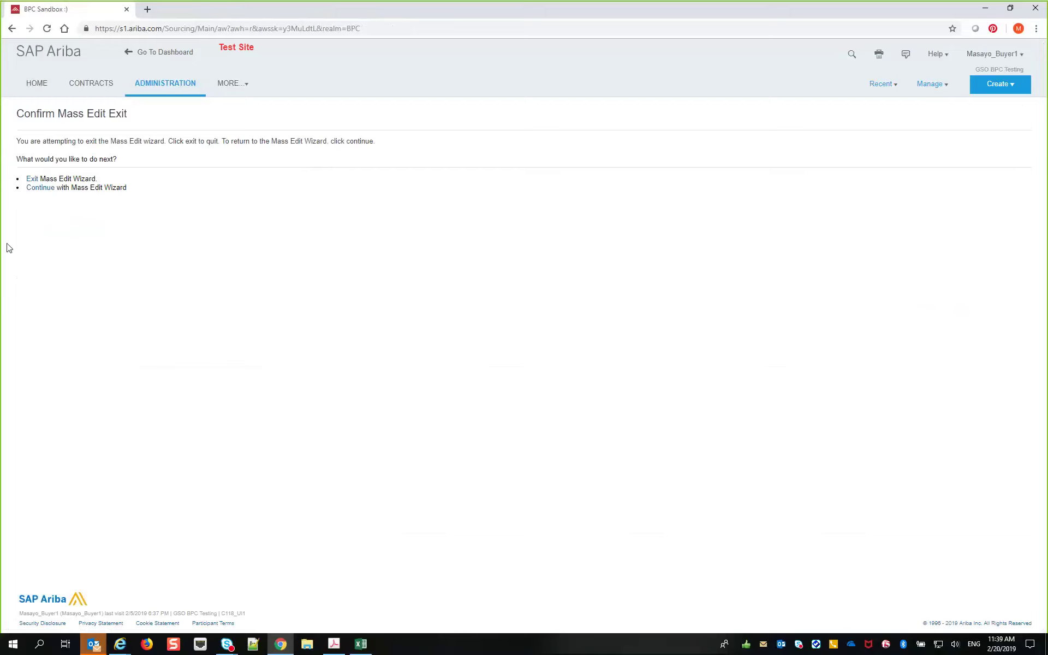
click(32, 180)
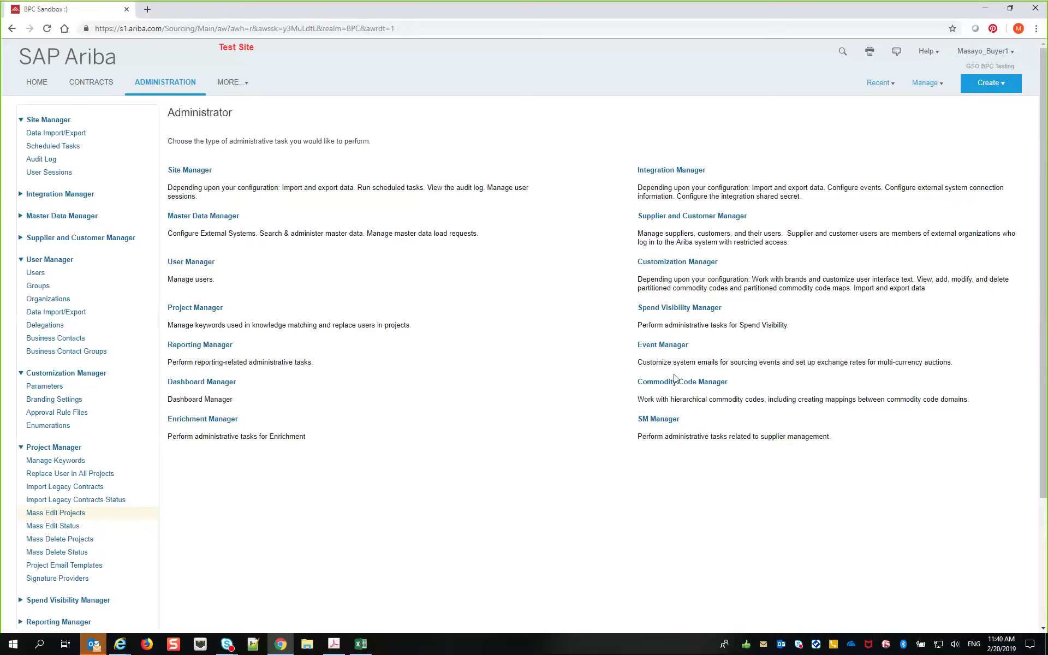
- View Mass Edit Status, and open the "Organizations - A new Supplier self registers" project email template under All Applicable Types for editing
click(67, 530)
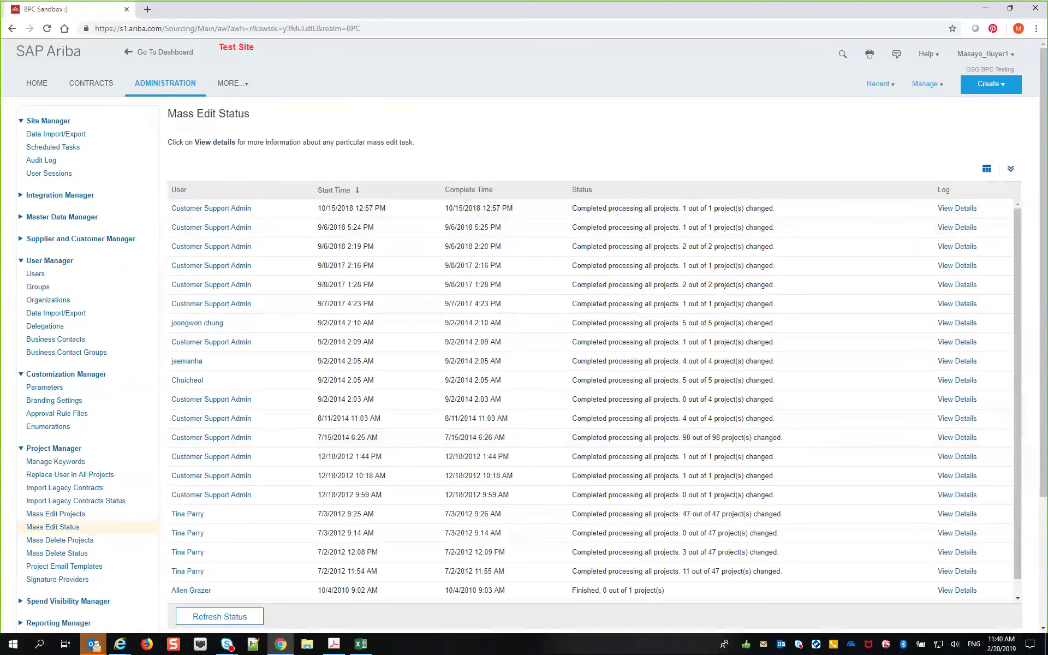
click(59, 567)
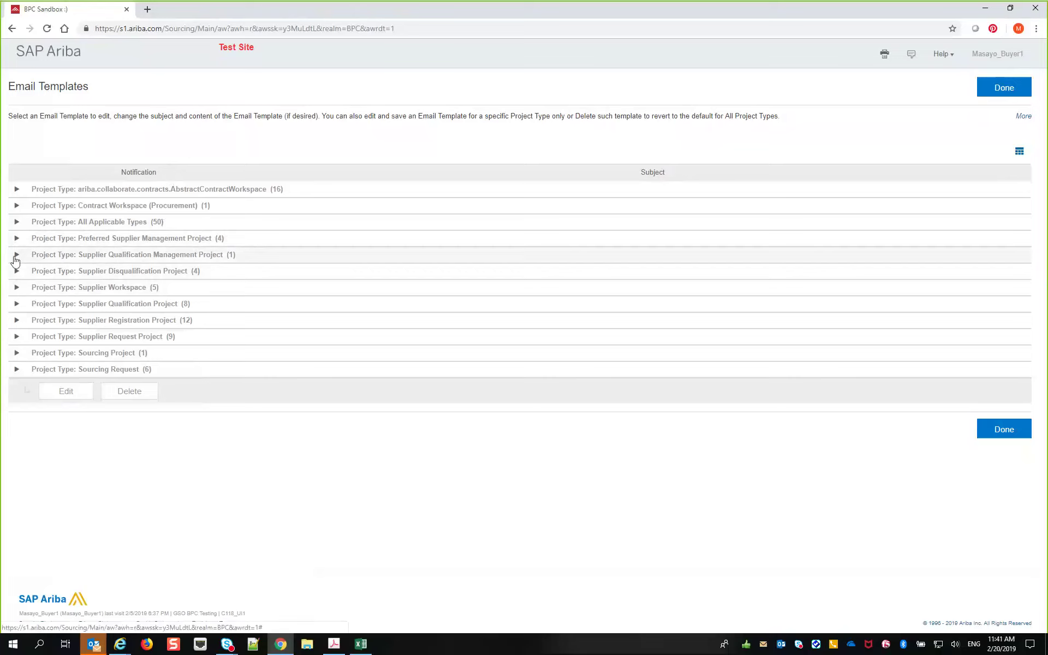
click(17, 222)
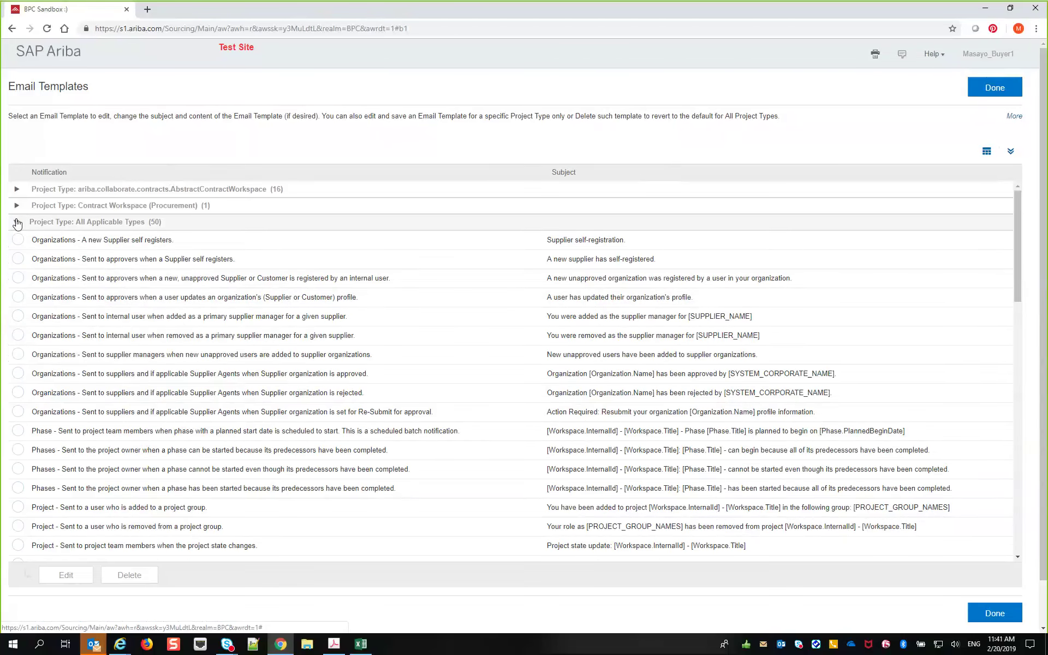
scroll(284, 300, up, 1)
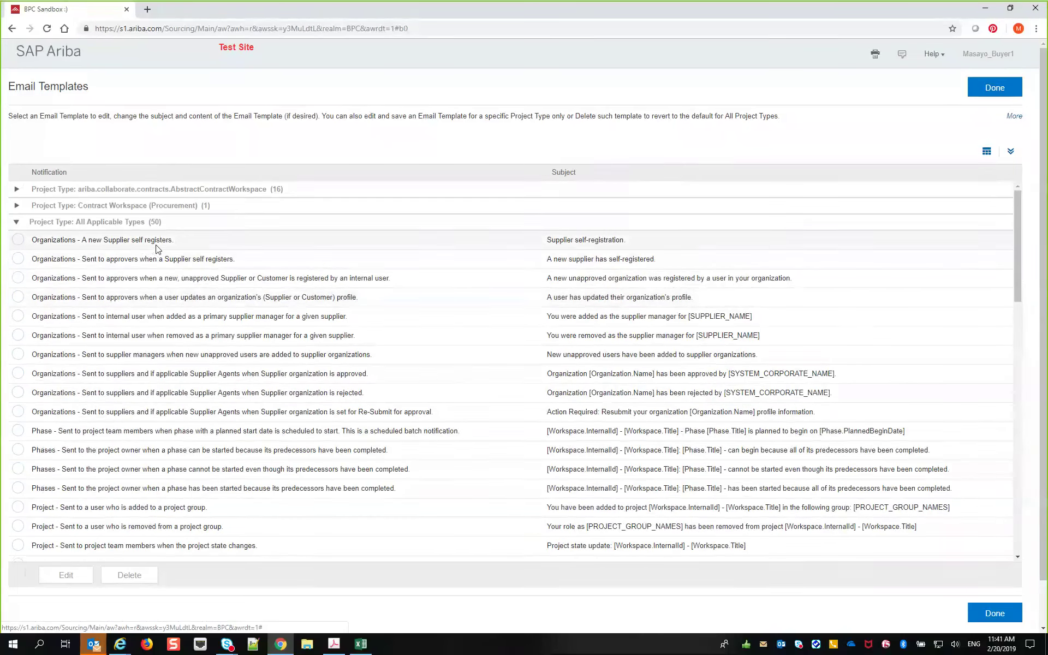
click(18, 242)
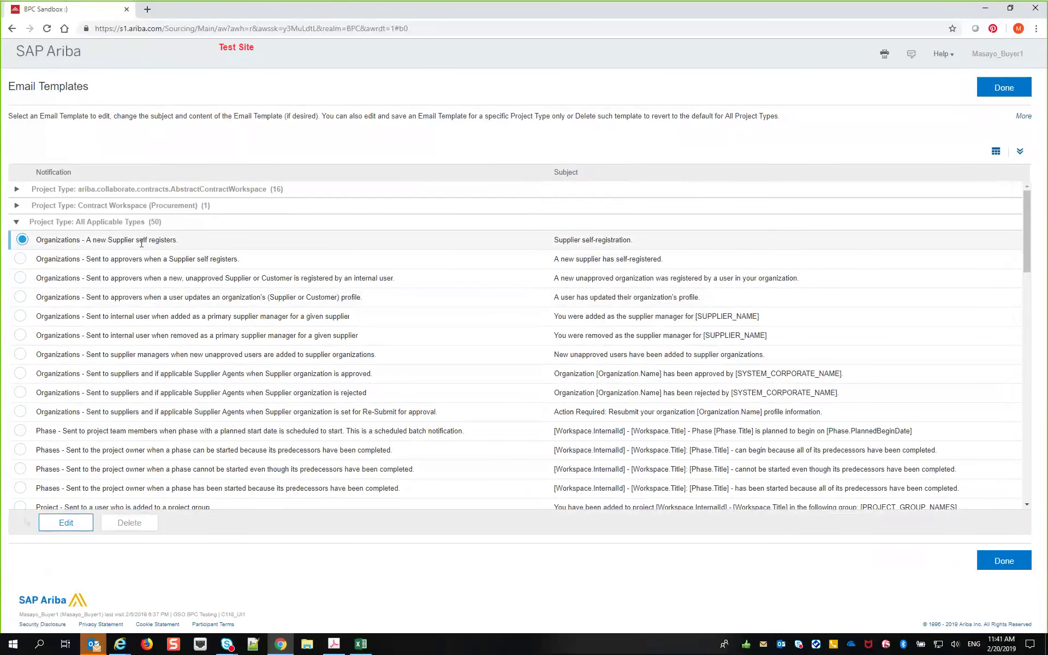
click(66, 522)
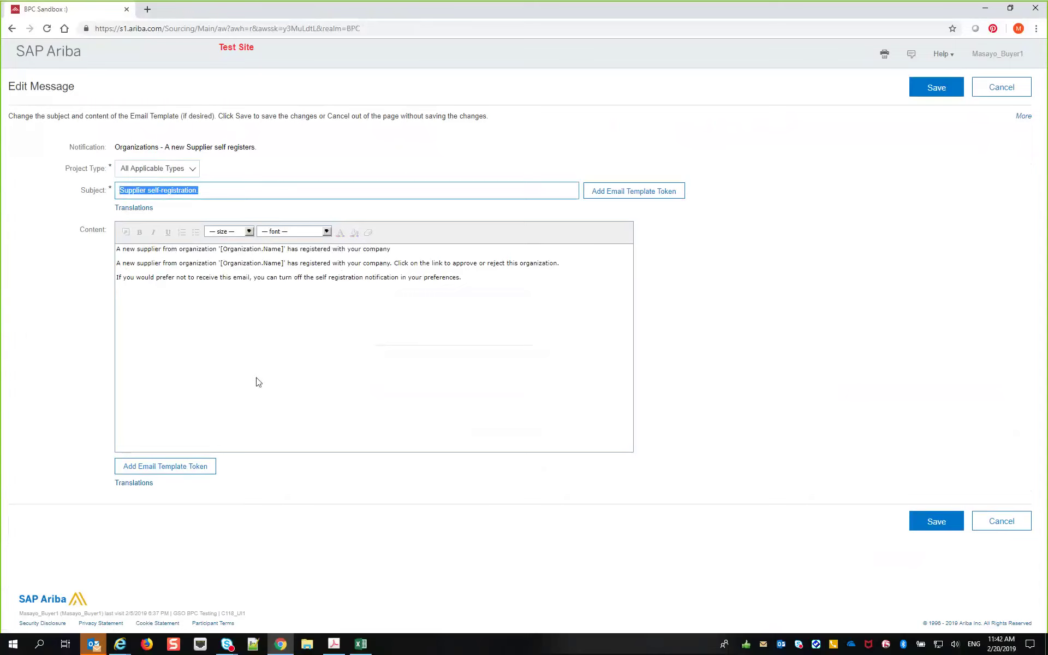
- View the email template tokens available for the message content, and leave the template and the Email Templates list without saving
click(179, 472)
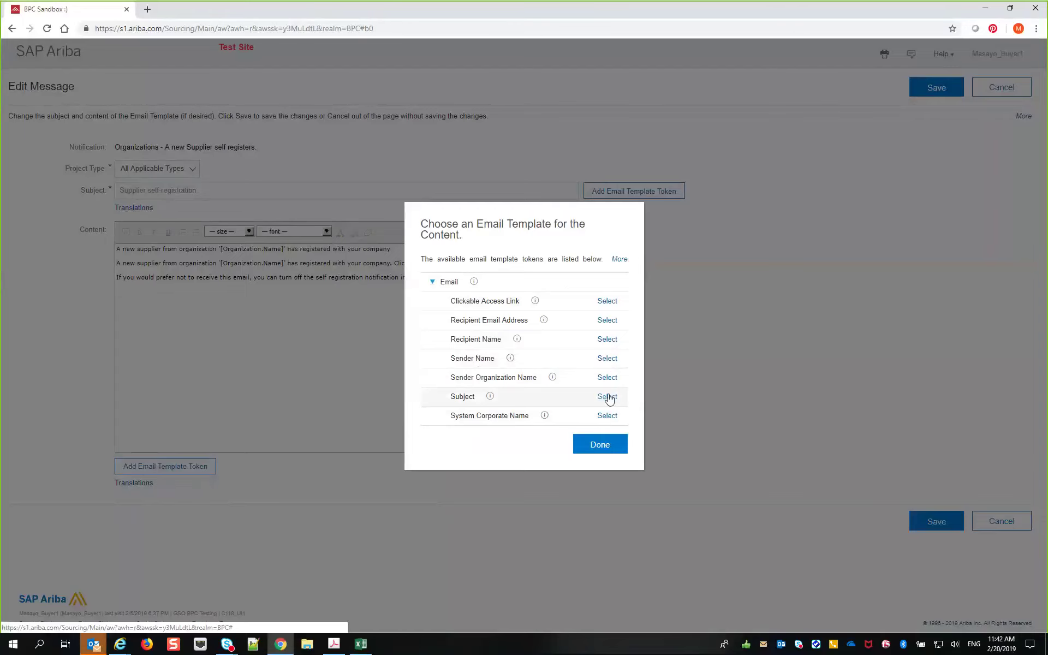
click(602, 444)
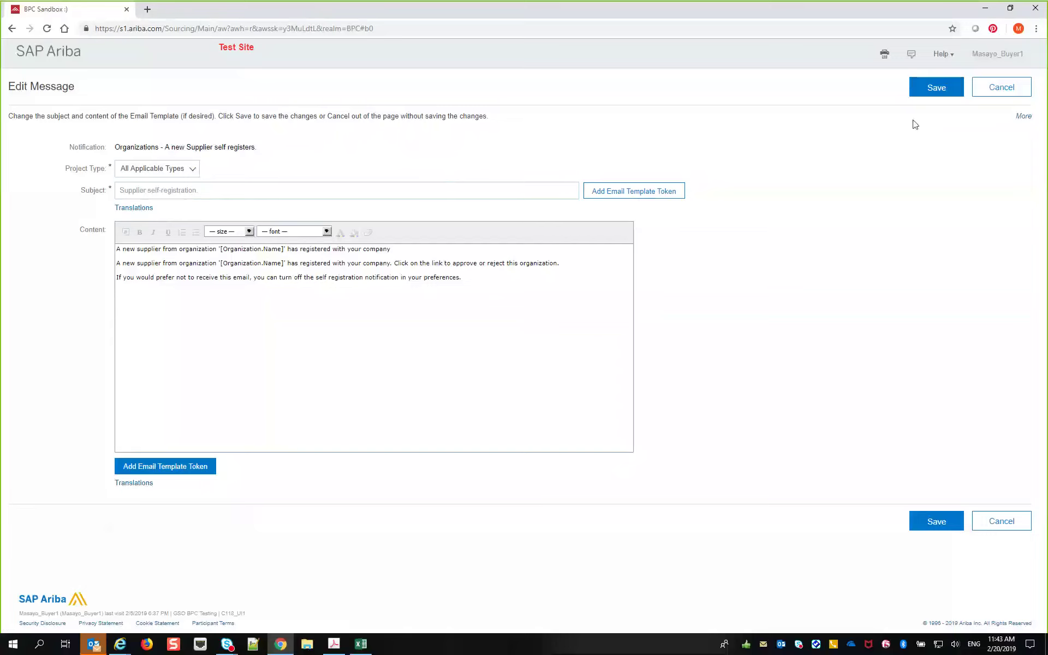
click(1003, 91)
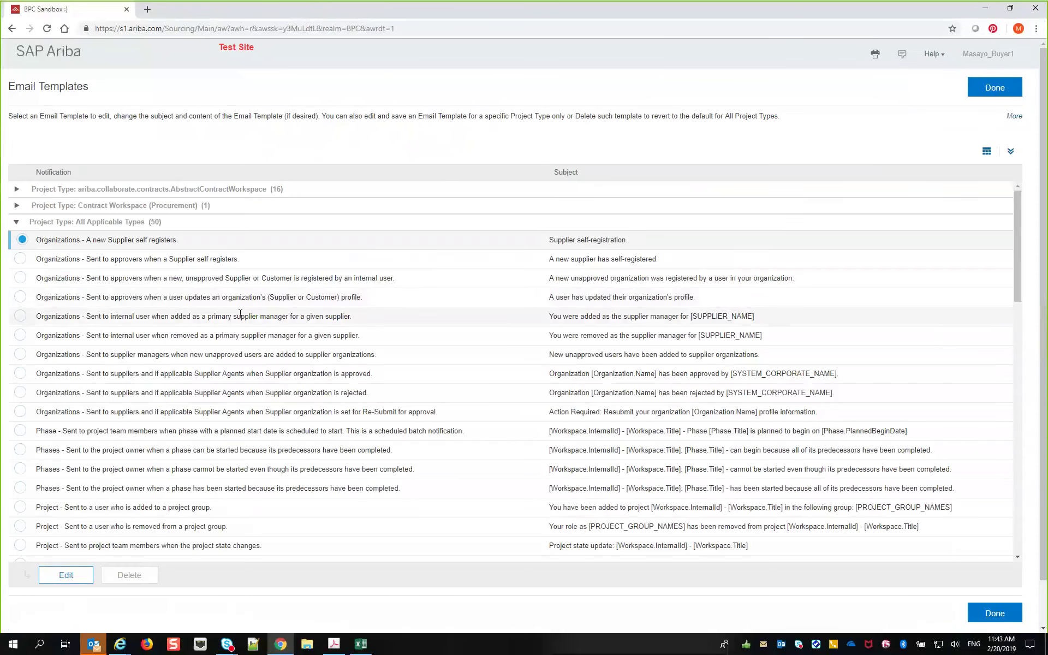
scroll(240, 314, down, 5)
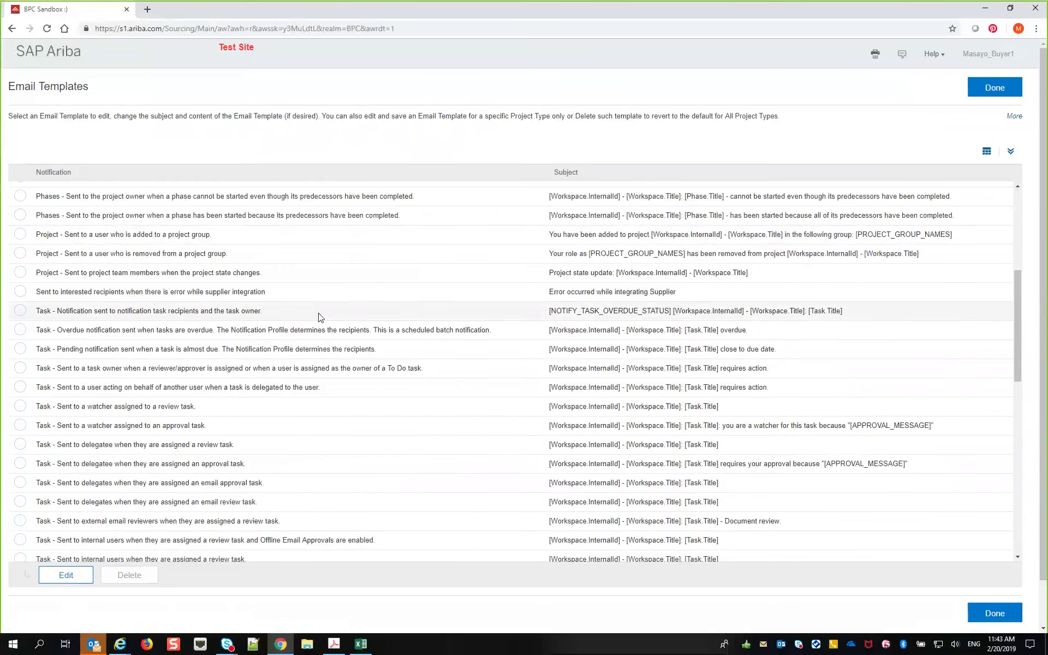
click(965, 96)
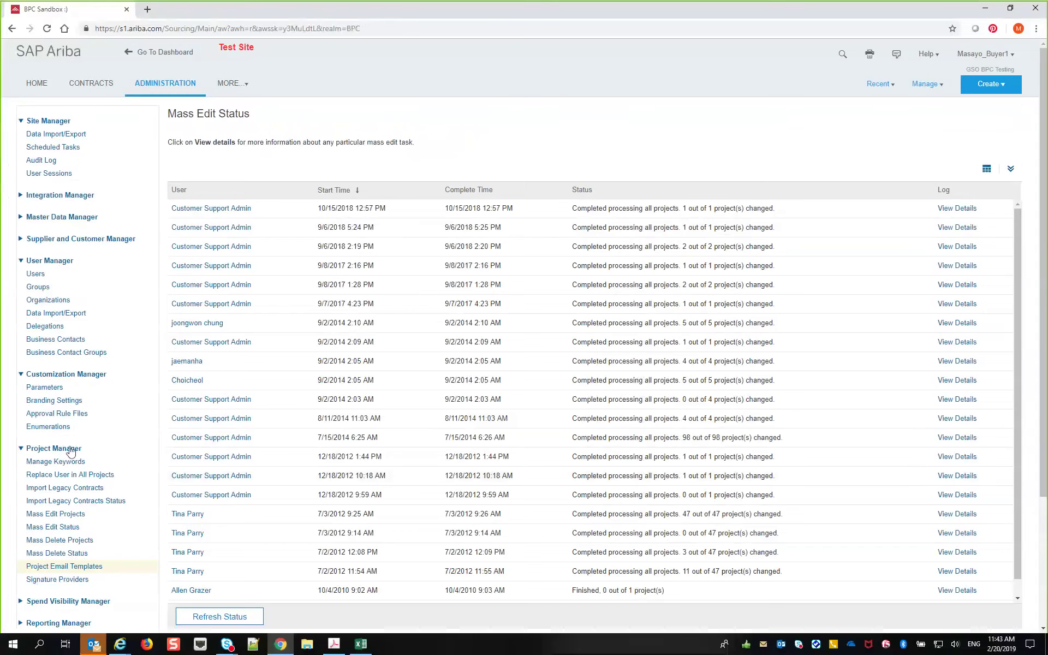
- Open Signature Providers from the Project Manager overview, enable DocuSign to view its account settings, and cancel
click(71, 449)
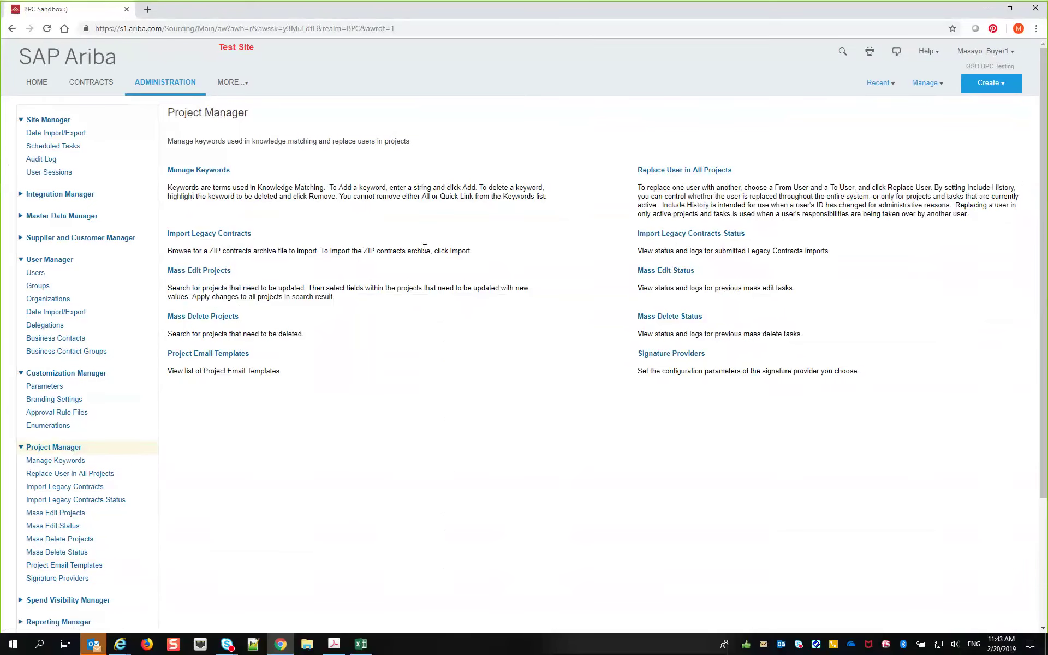
click(657, 356)
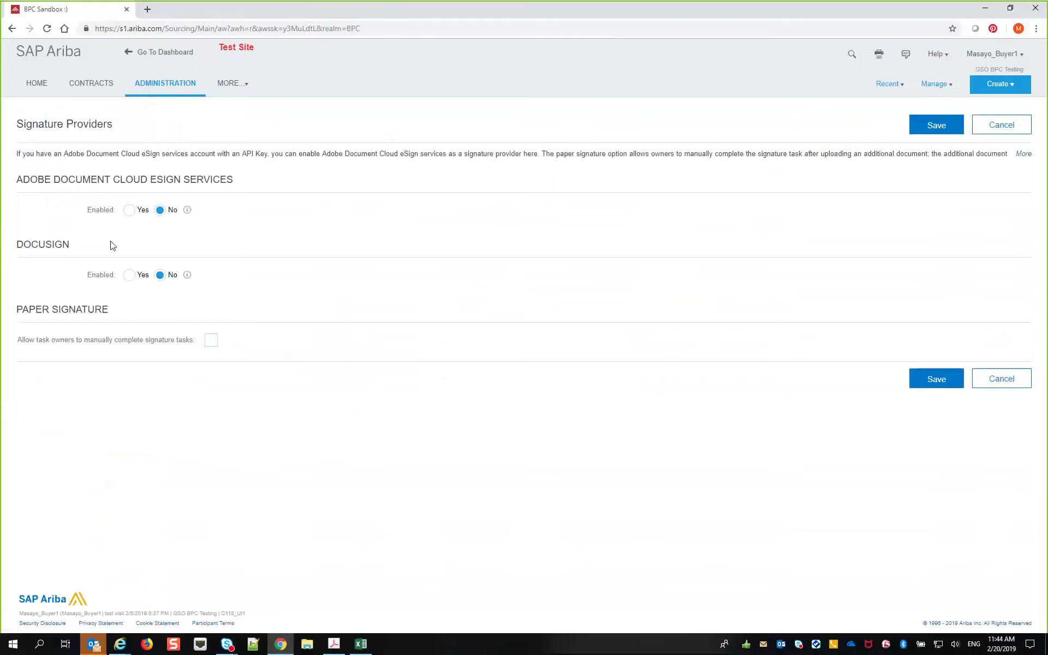
drag(20, 125, 116, 125)
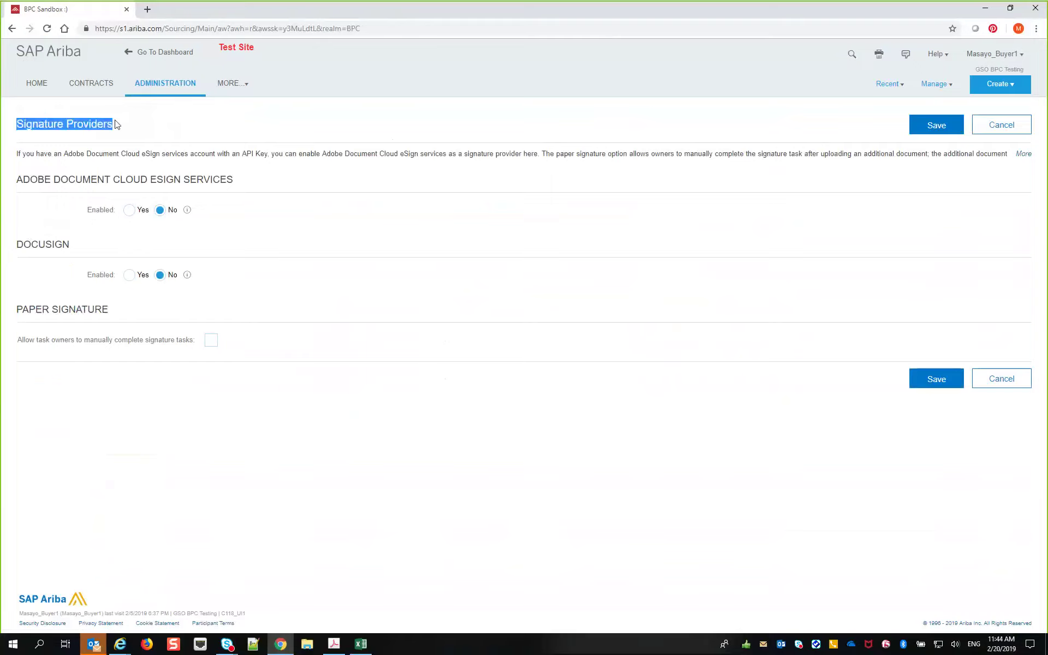
click(129, 277)
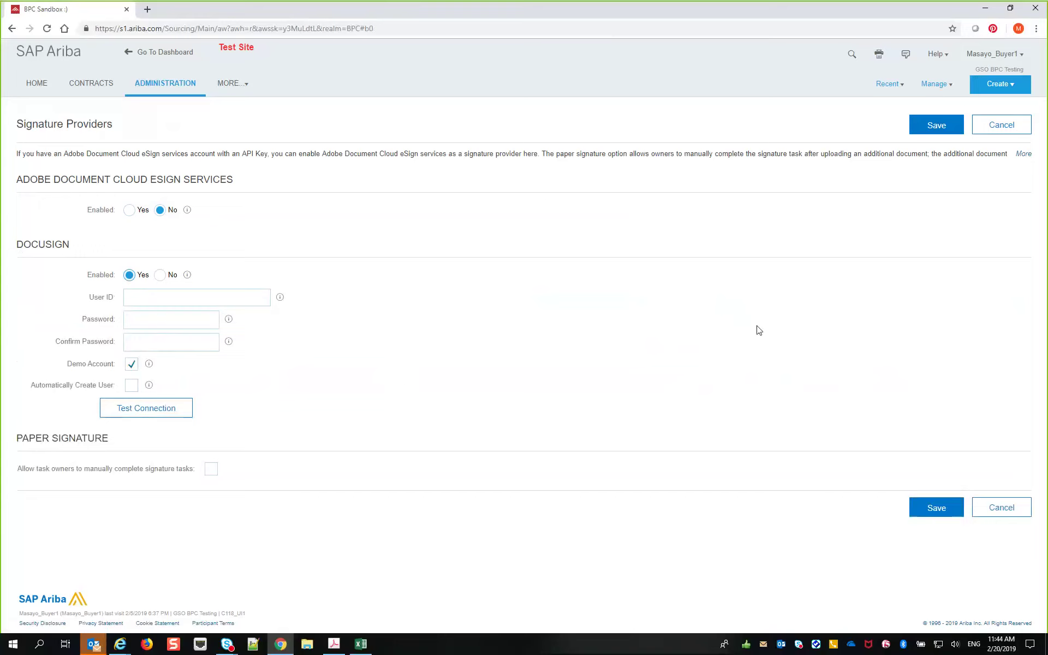
click(1000, 124)
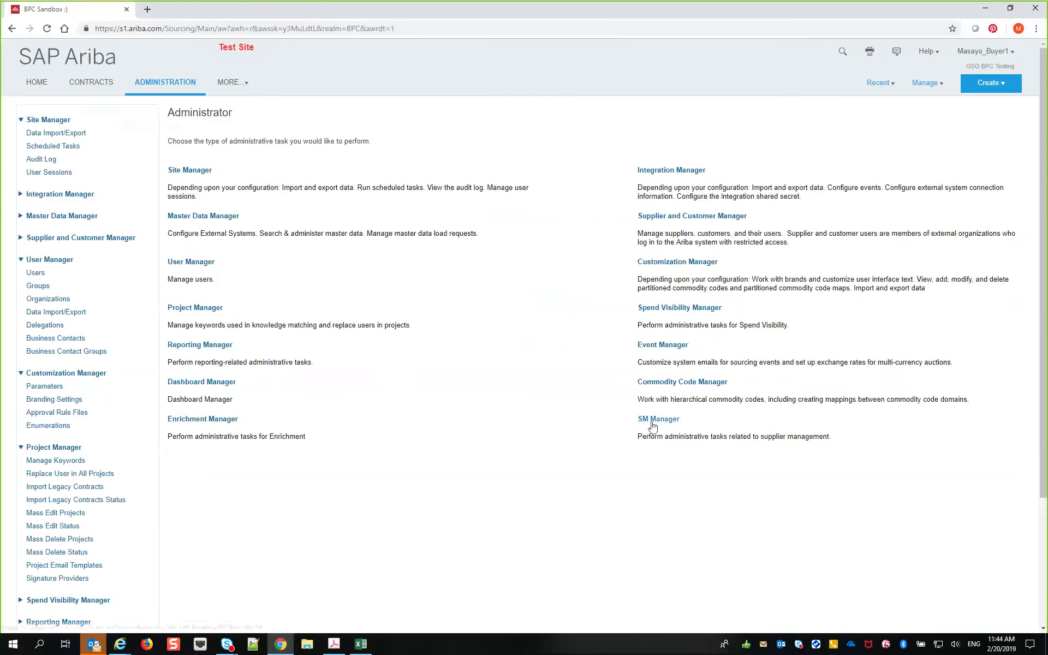
- Expand Reporting Manager and view its overview of reporting-related administrative tasks
scroll(146, 460, down, 3)
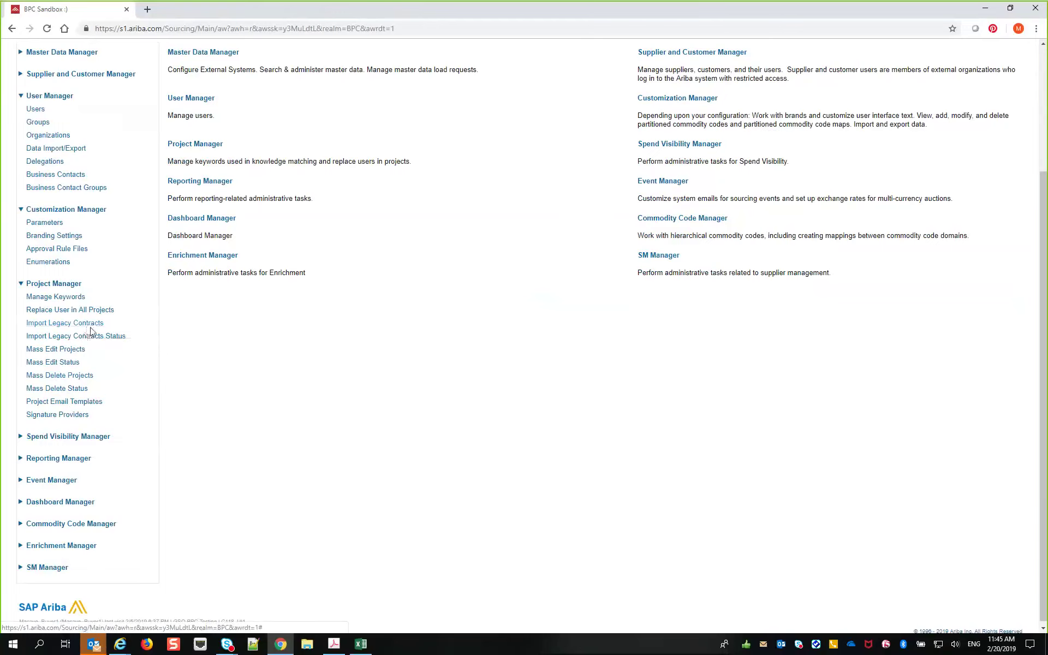
scroll(92, 334, down, 1)
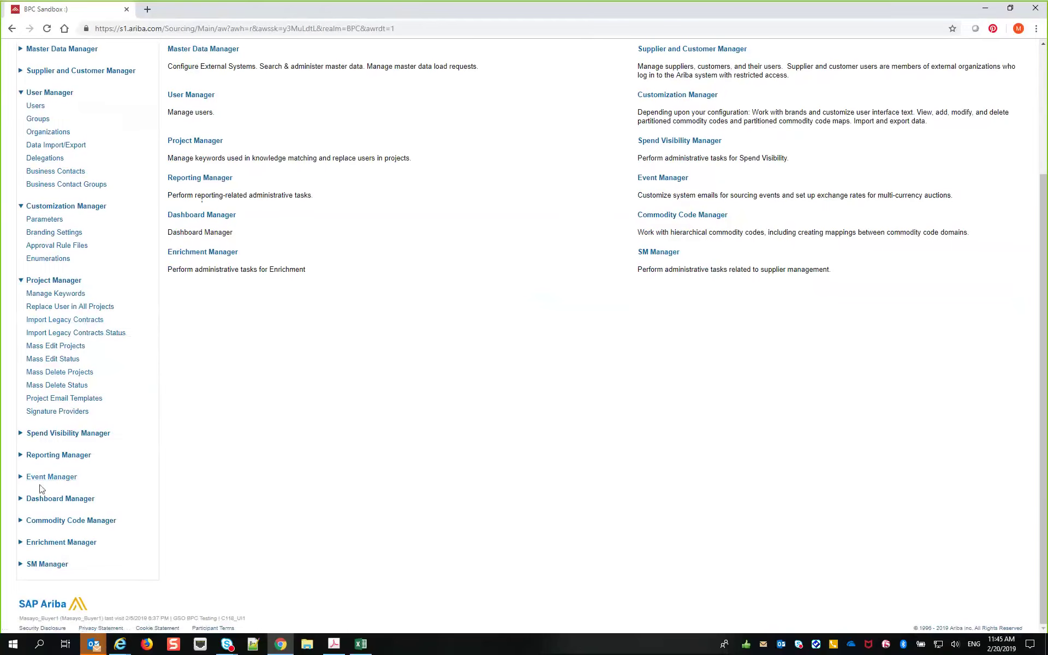
click(20, 456)
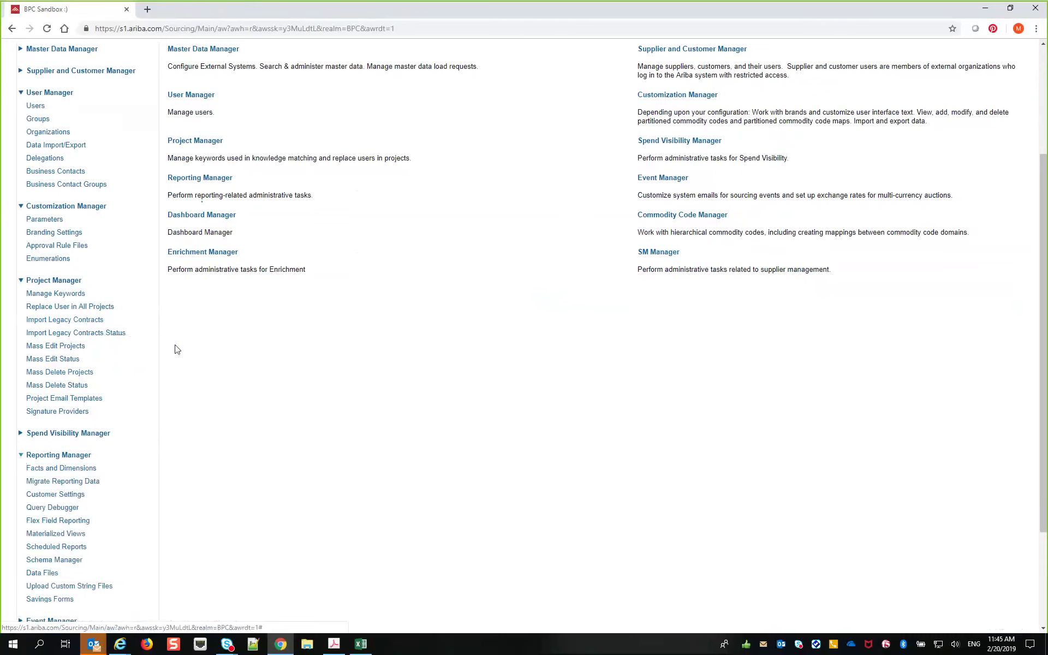
scroll(155, 332, down, 3)
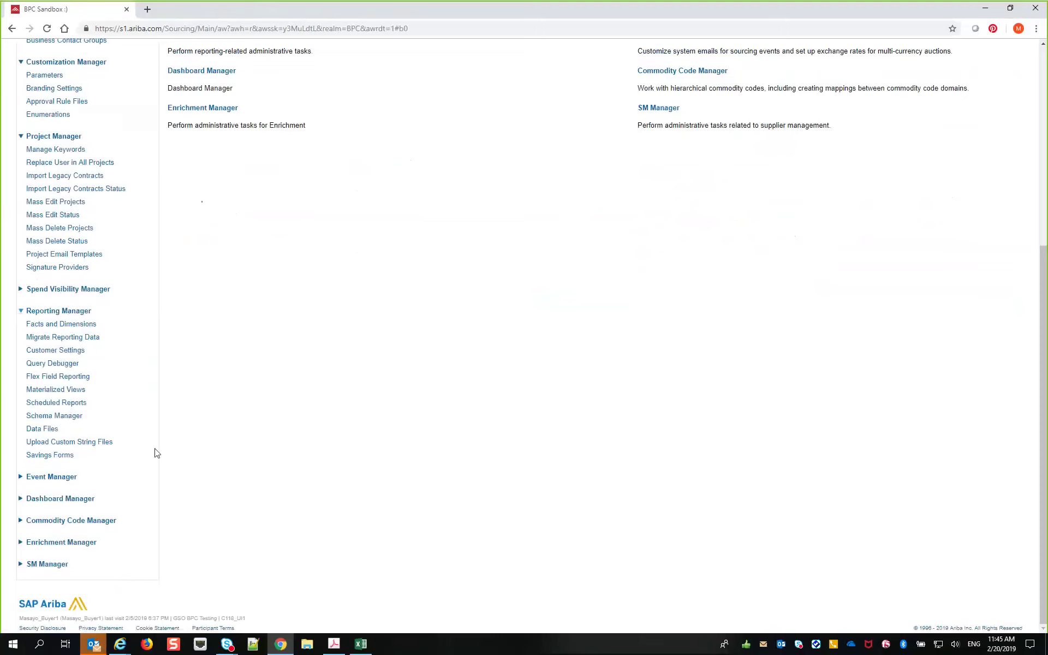
click(54, 312)
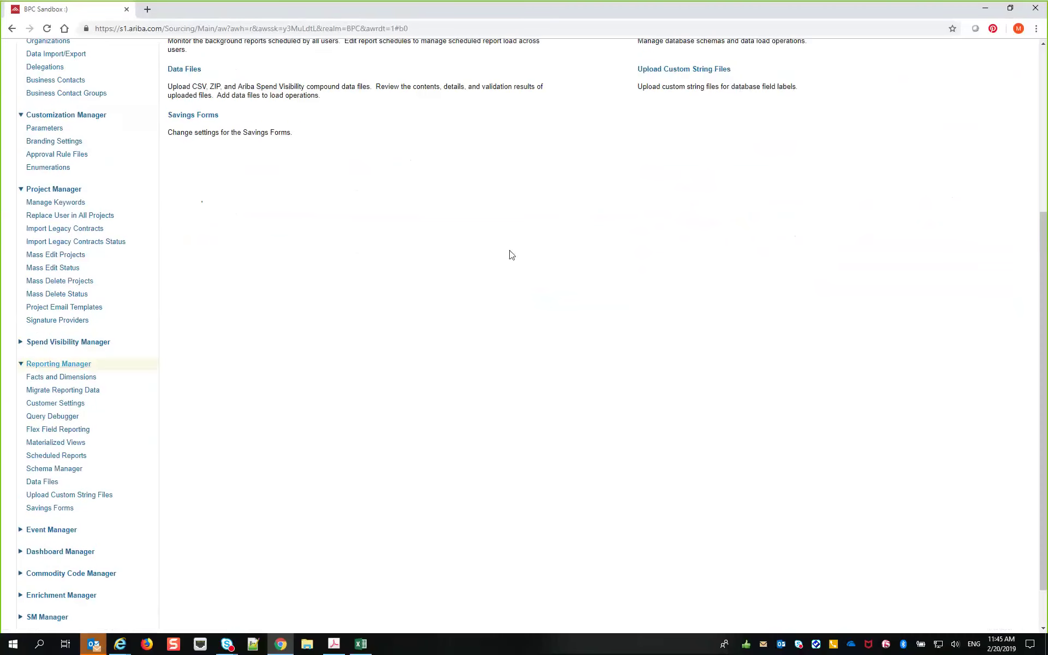
scroll(512, 255, up, 5)
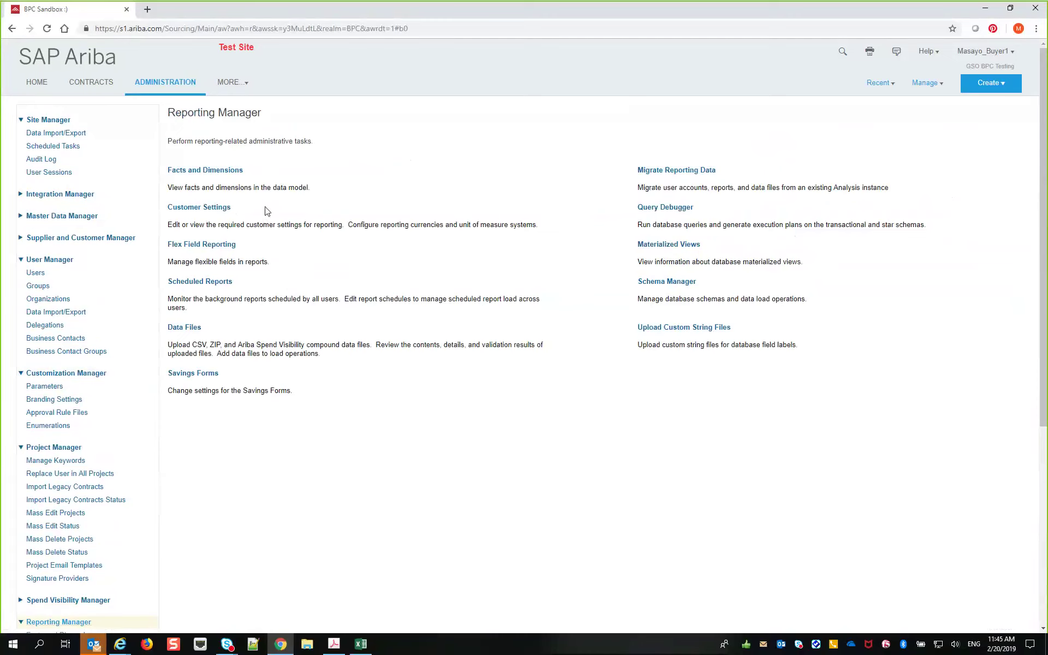
- Open Scheduled Reports and examine the next run time of the Active Contract Workspaces By Status schedule
click(214, 289)
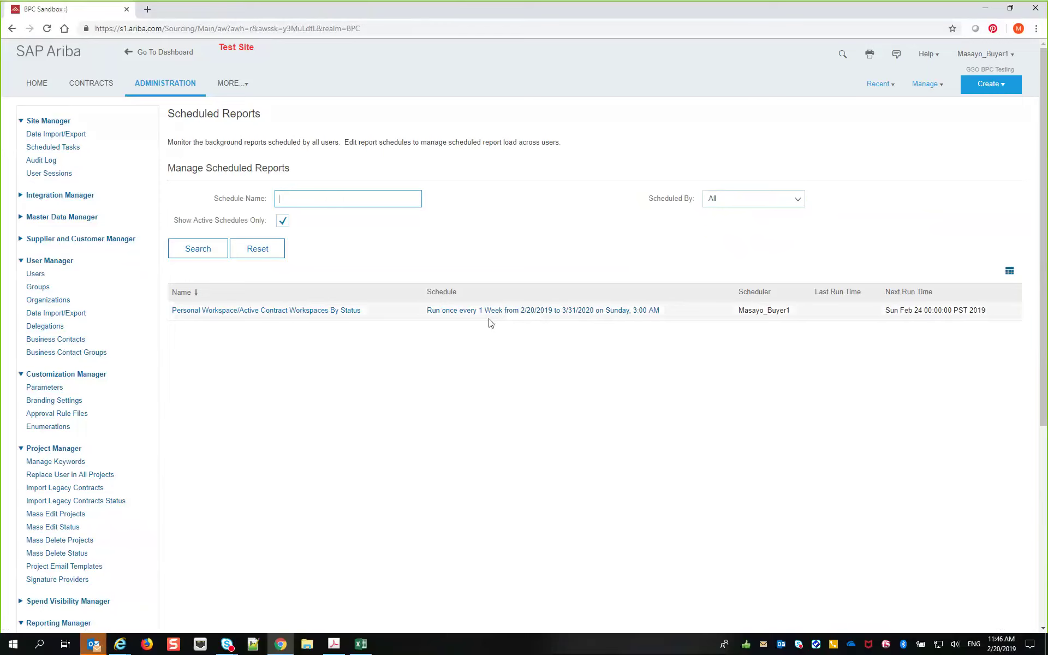
click(889, 310)
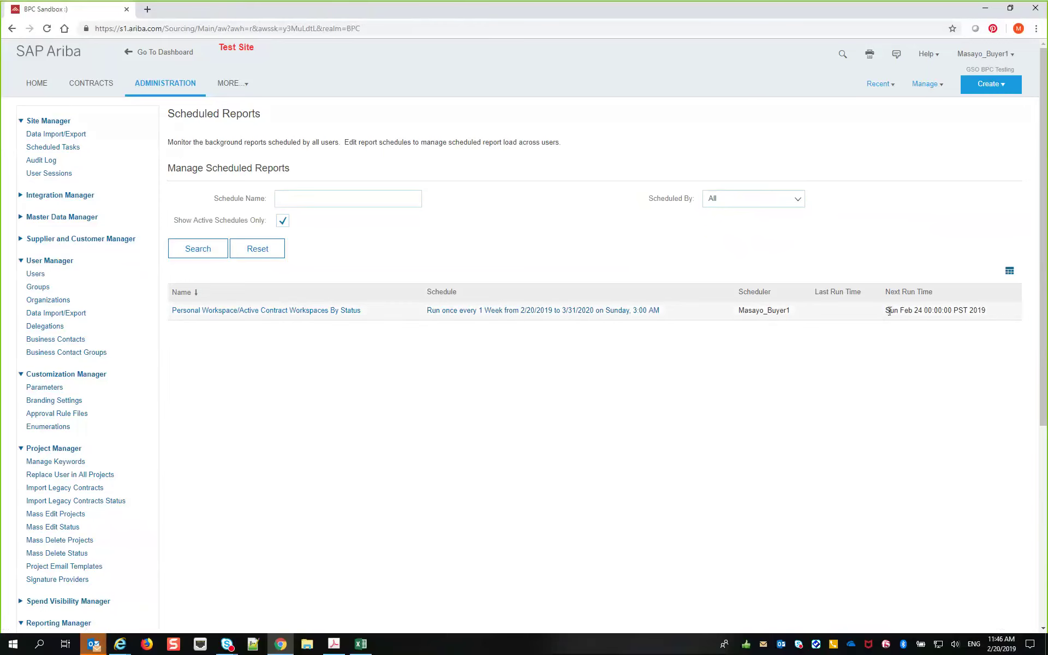
drag(889, 311, 993, 306)
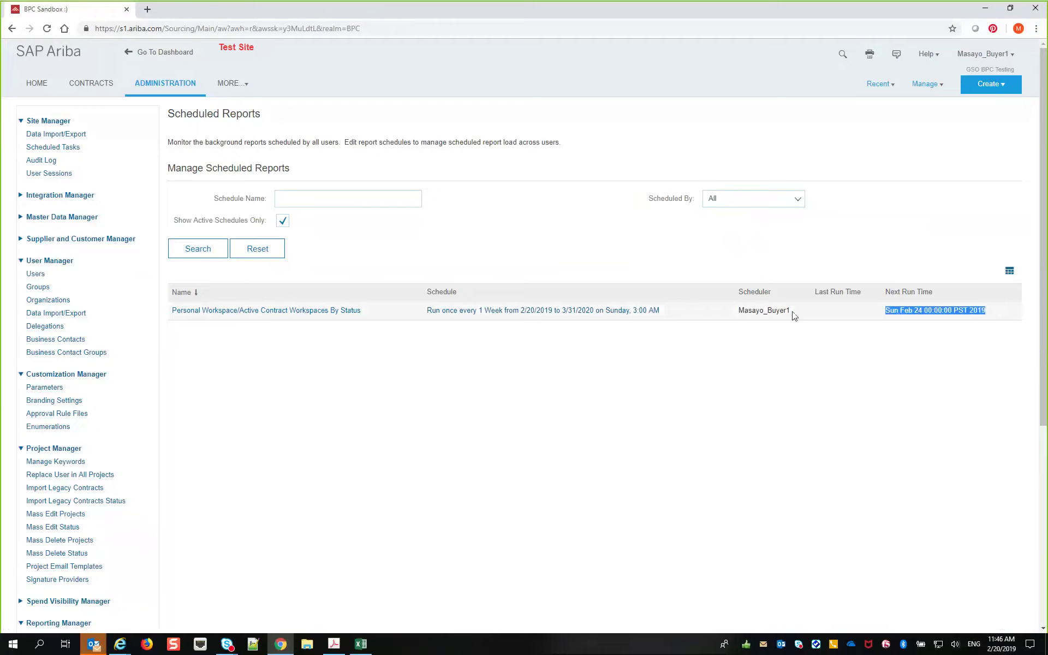
- Return to the Reporting Manager overview of administrative tasks and open Flex Field Reporting
click(834, 314)
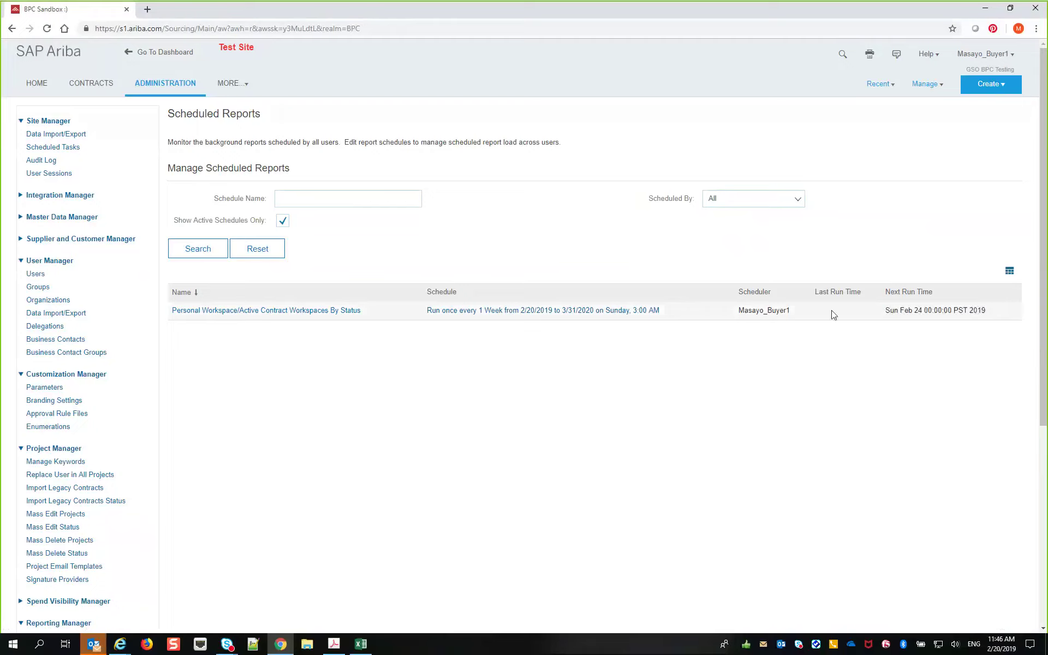
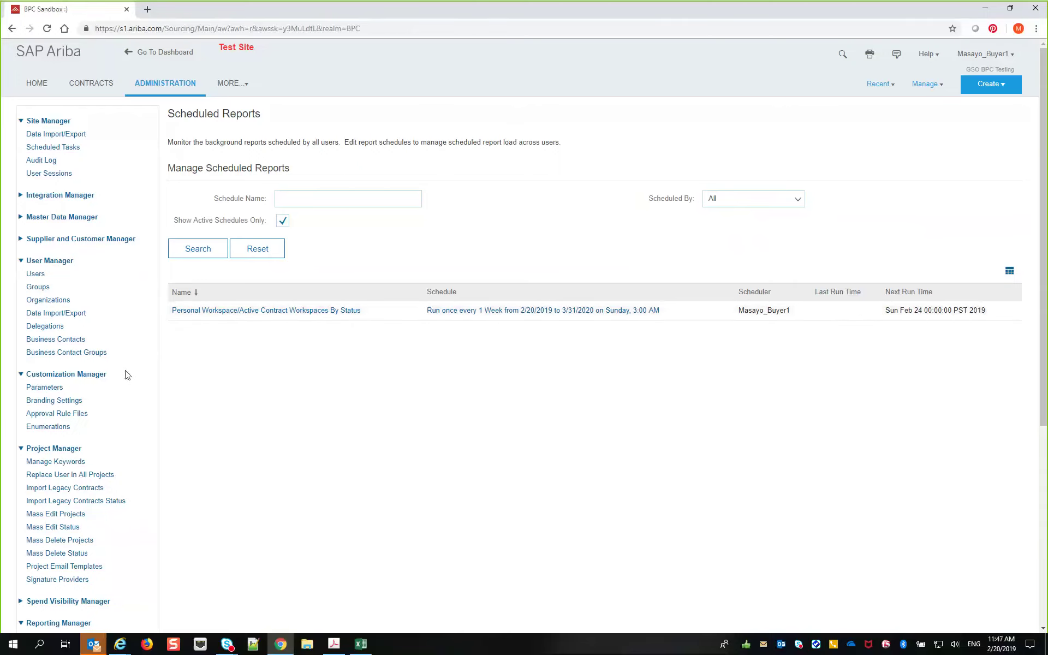
scroll(129, 379, down, 5)
click(63, 354)
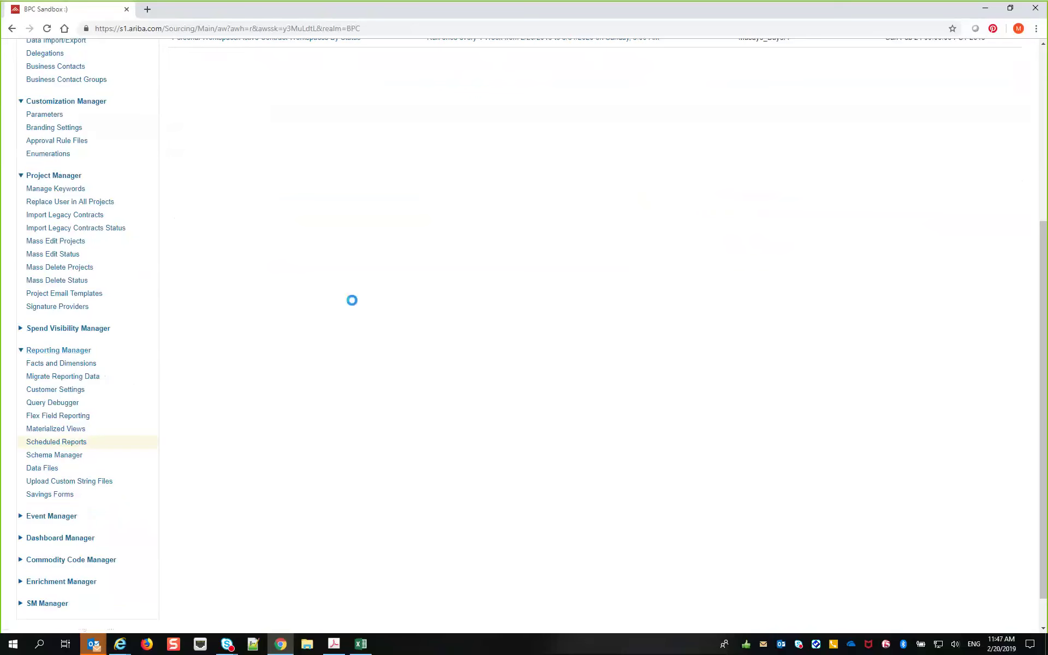
scroll(434, 165, up, 5)
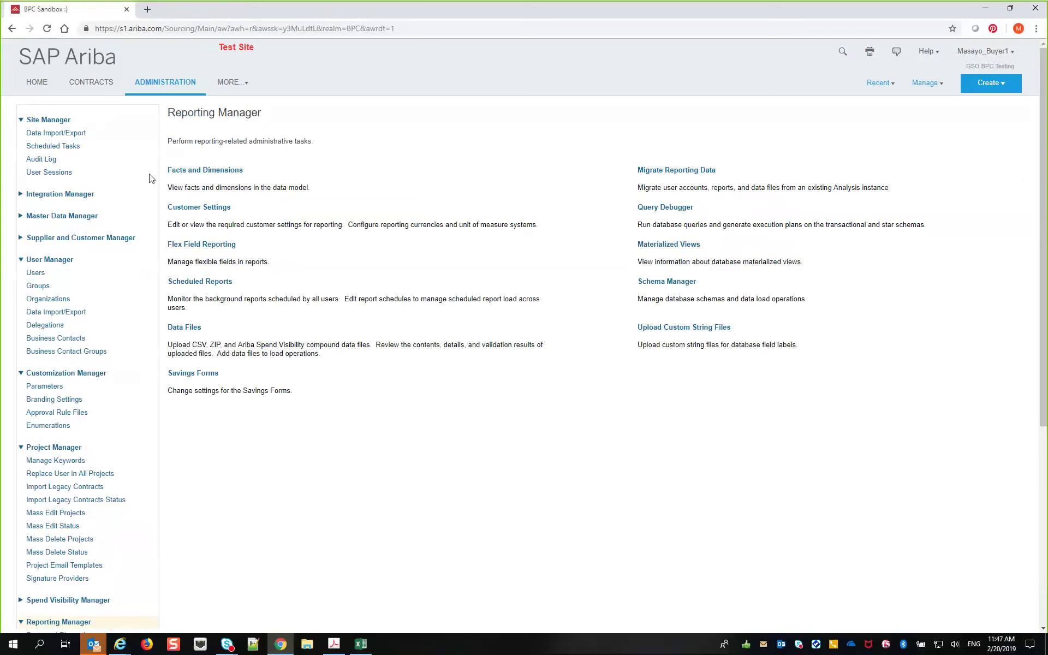
click(205, 250)
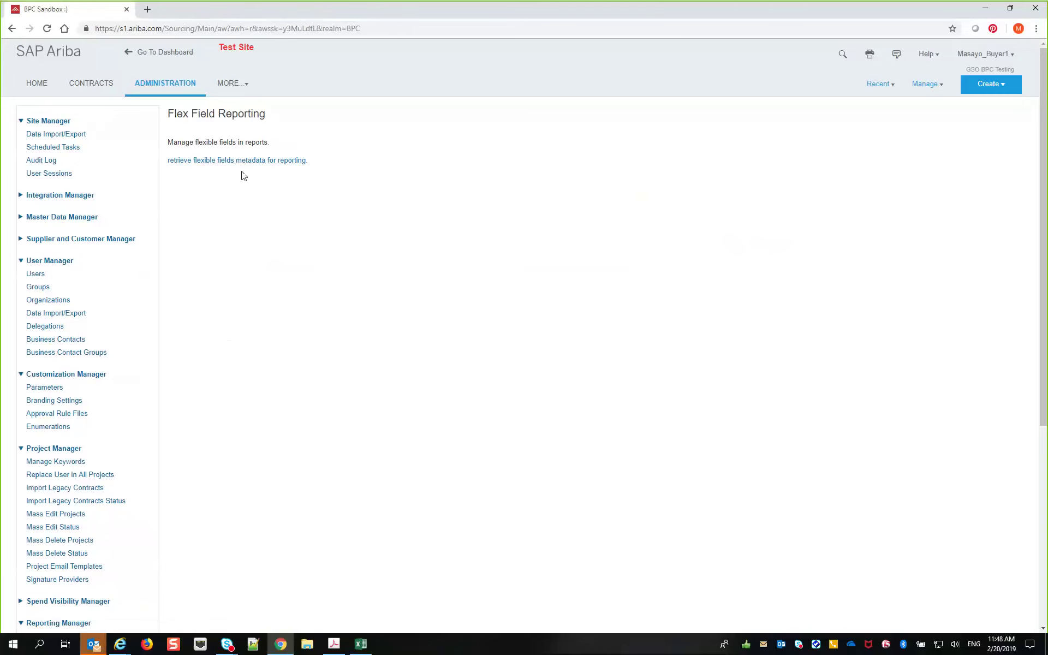
- Expand Event Manager and view its overview of sourcing event emails and exchange rates
scroll(122, 349, down, 4)
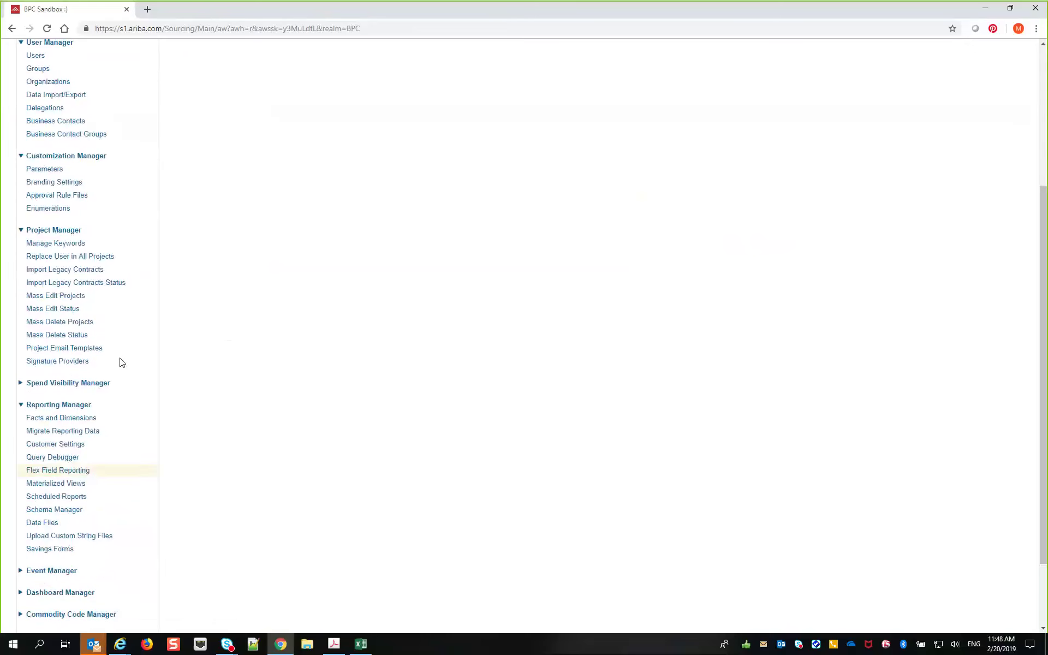
scroll(121, 363, down, 2)
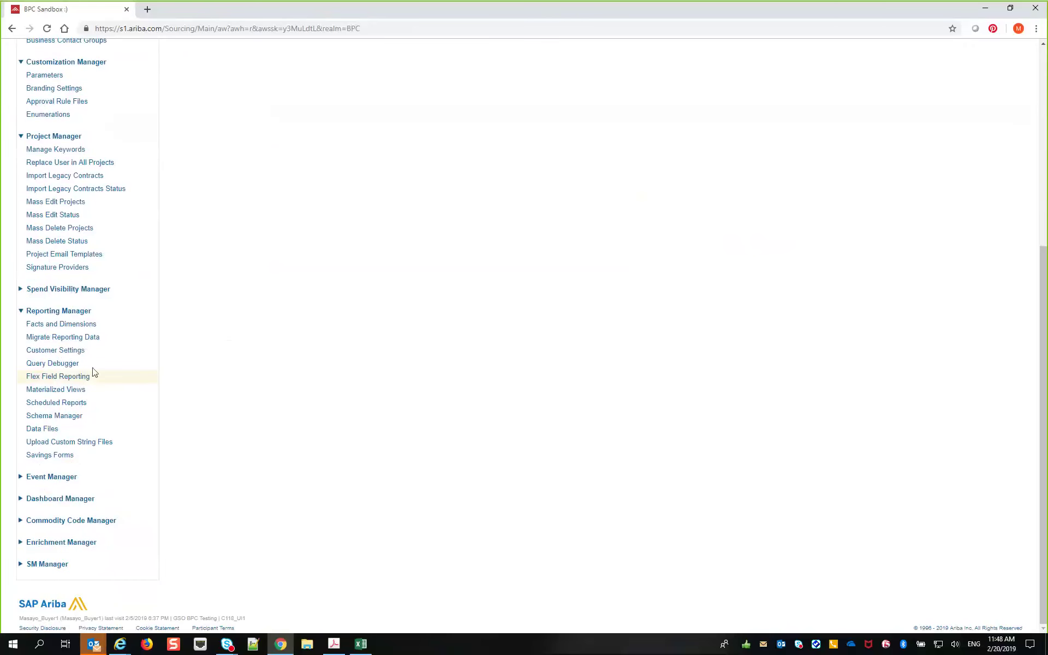
click(20, 478)
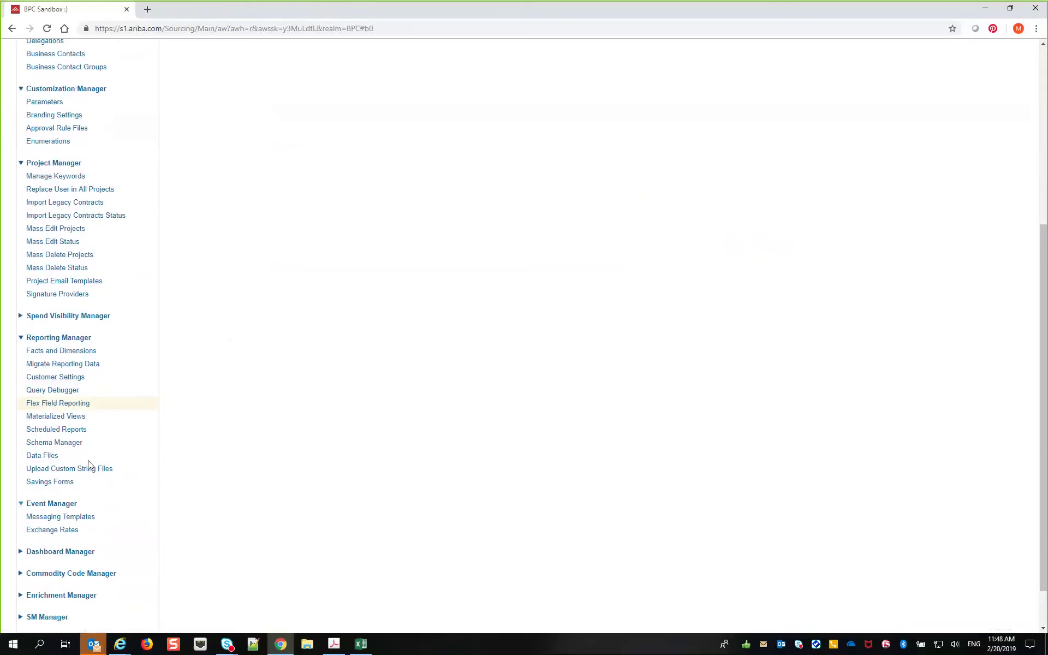
scroll(153, 520, down, 1)
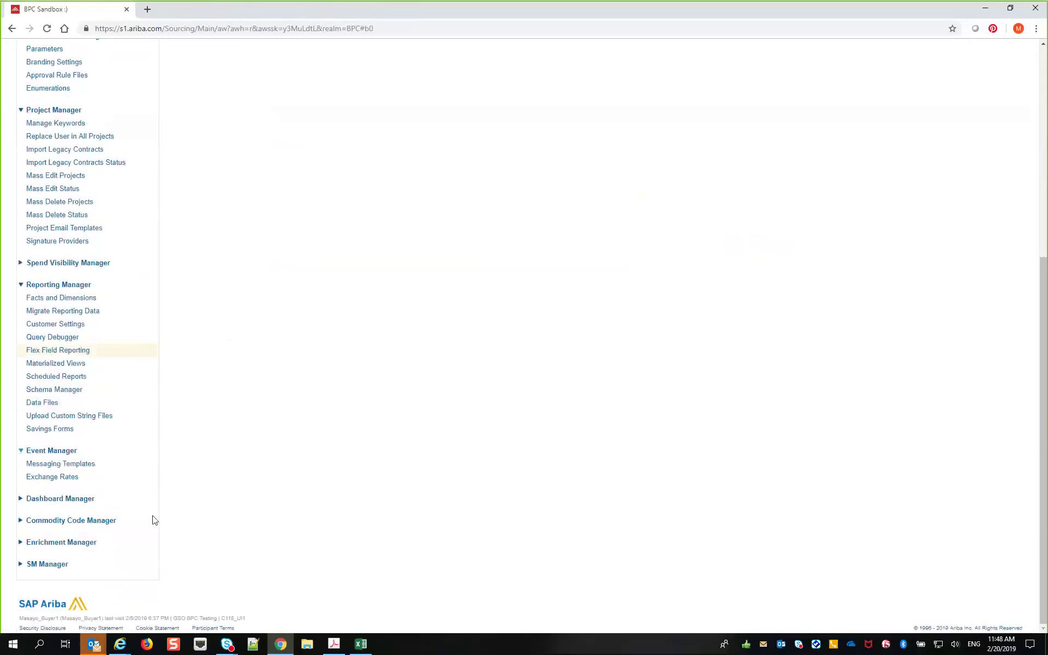
click(48, 455)
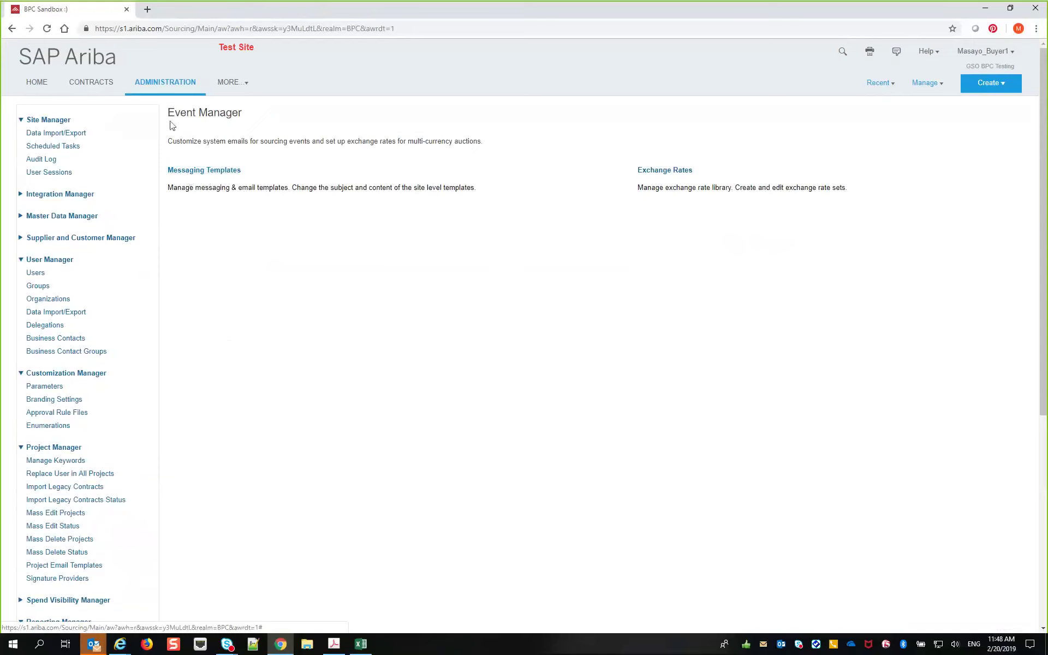
- Open Messaging Templates, view the "Event moves to open state" message for editing, and leave the message and the list without saving
click(179, 174)
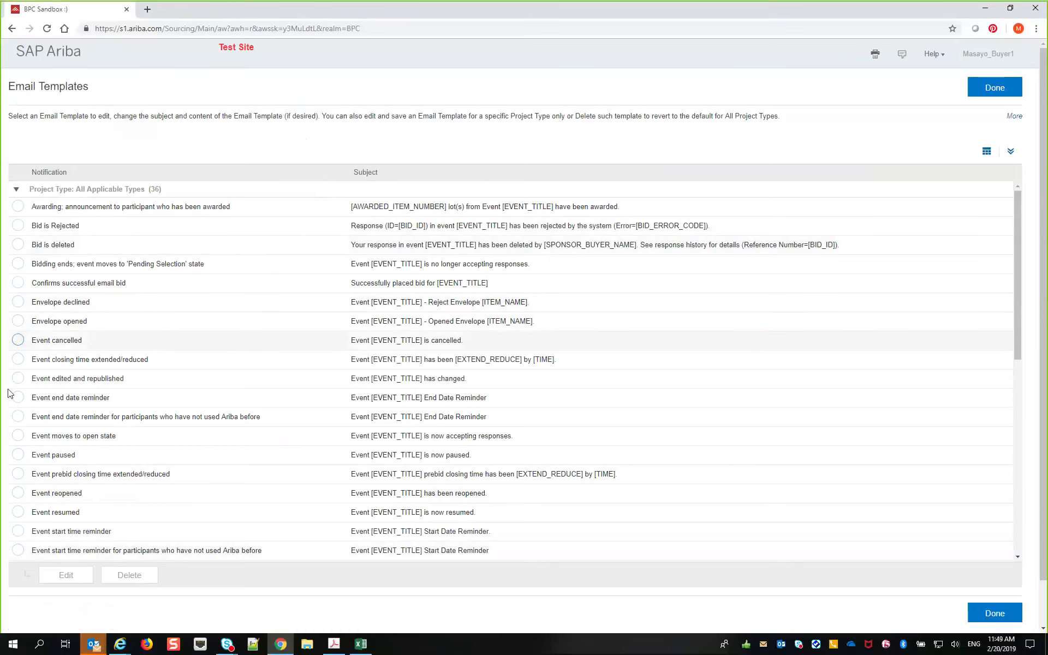
click(19, 437)
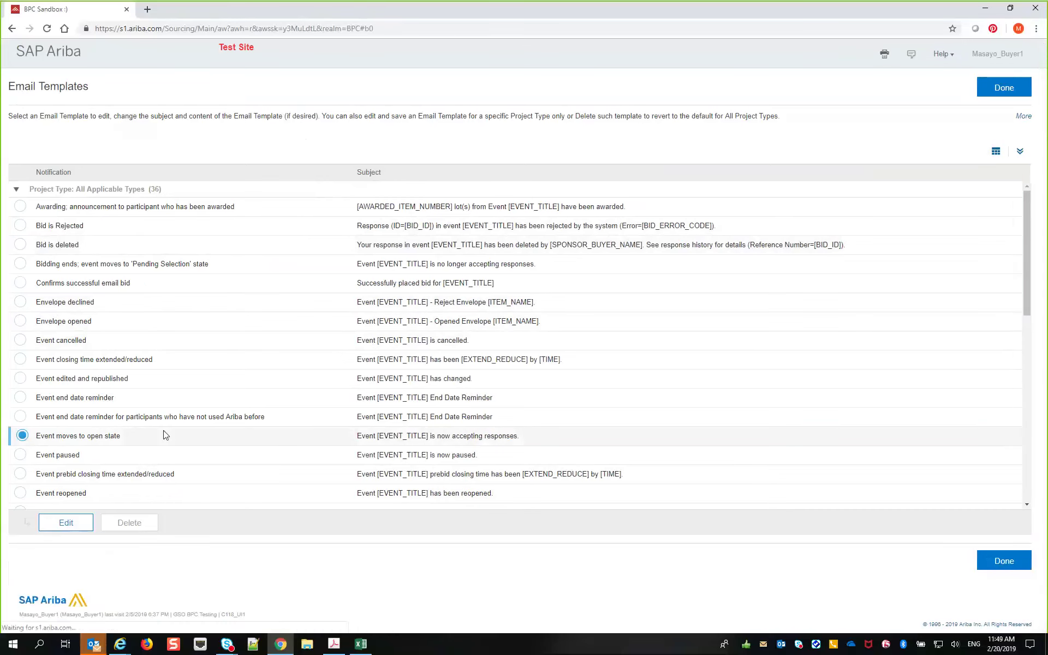
click(66, 523)
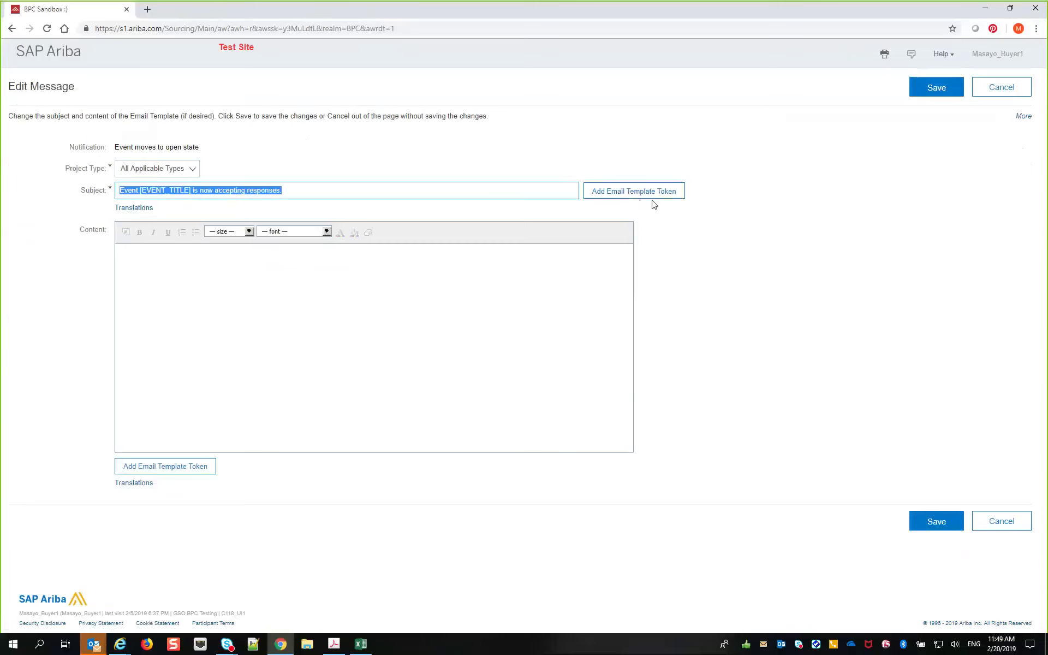
click(1002, 88)
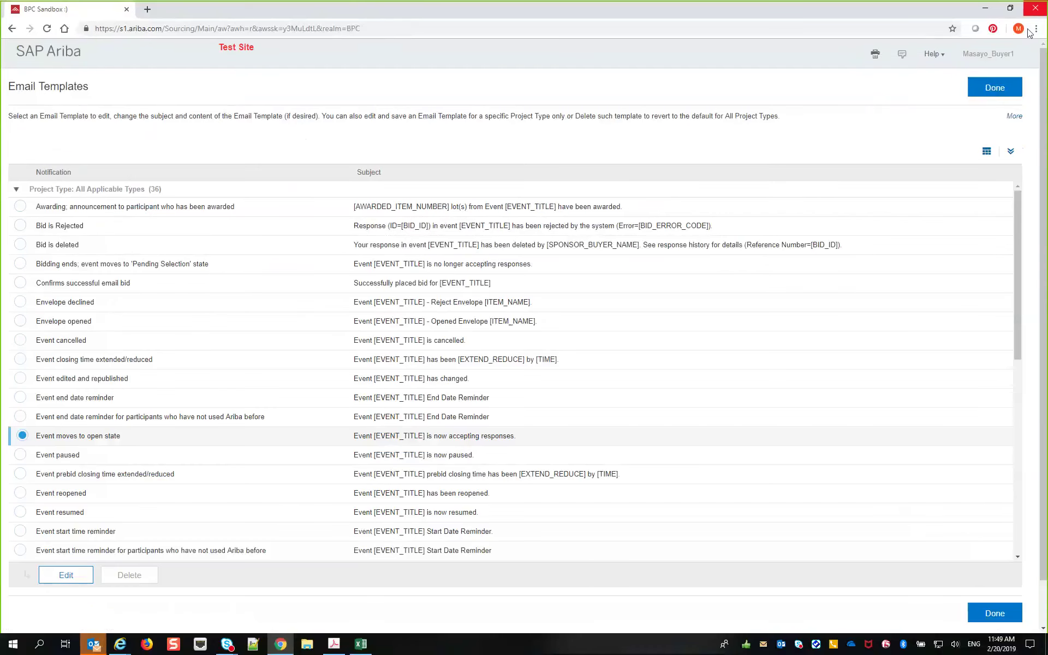
click(996, 89)
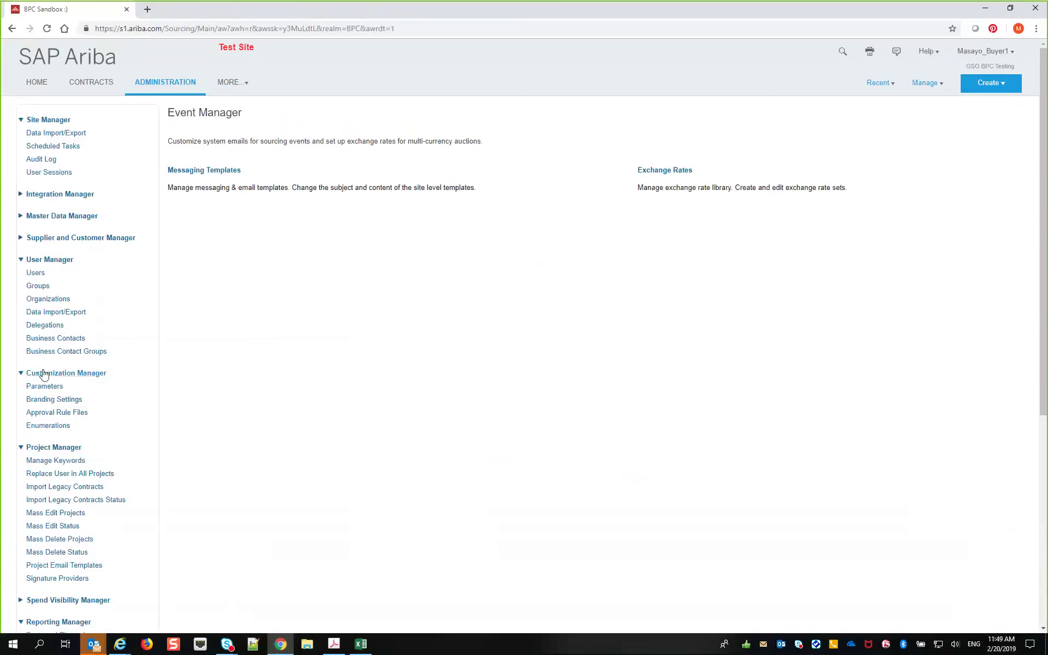
- Return to the Project Manager overview and open Replace User in All Projects
scroll(88, 363, down, 4)
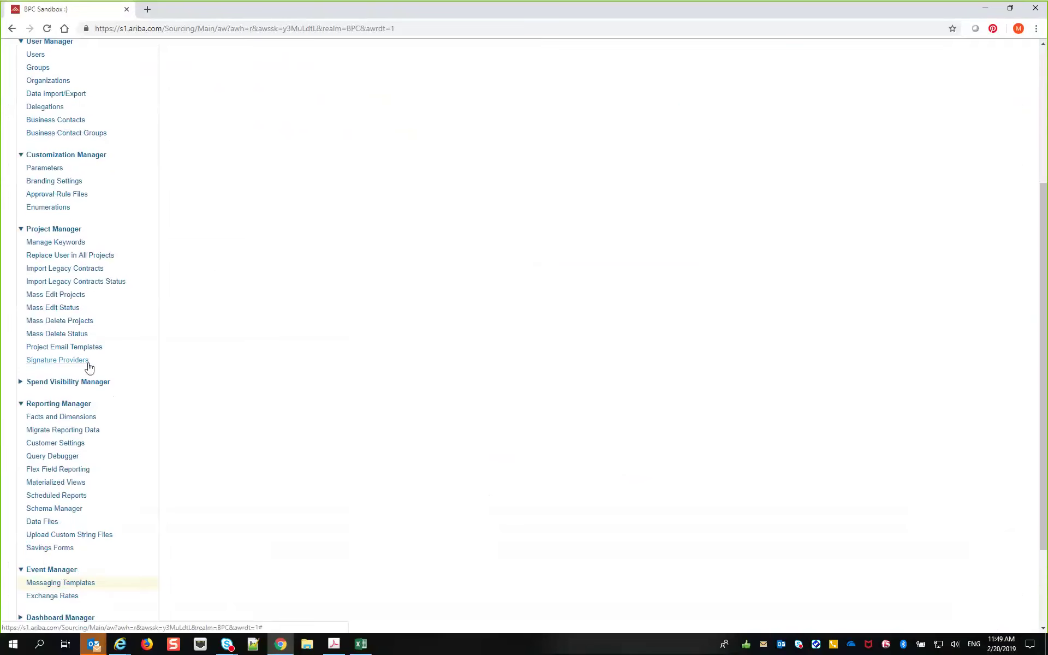
click(53, 230)
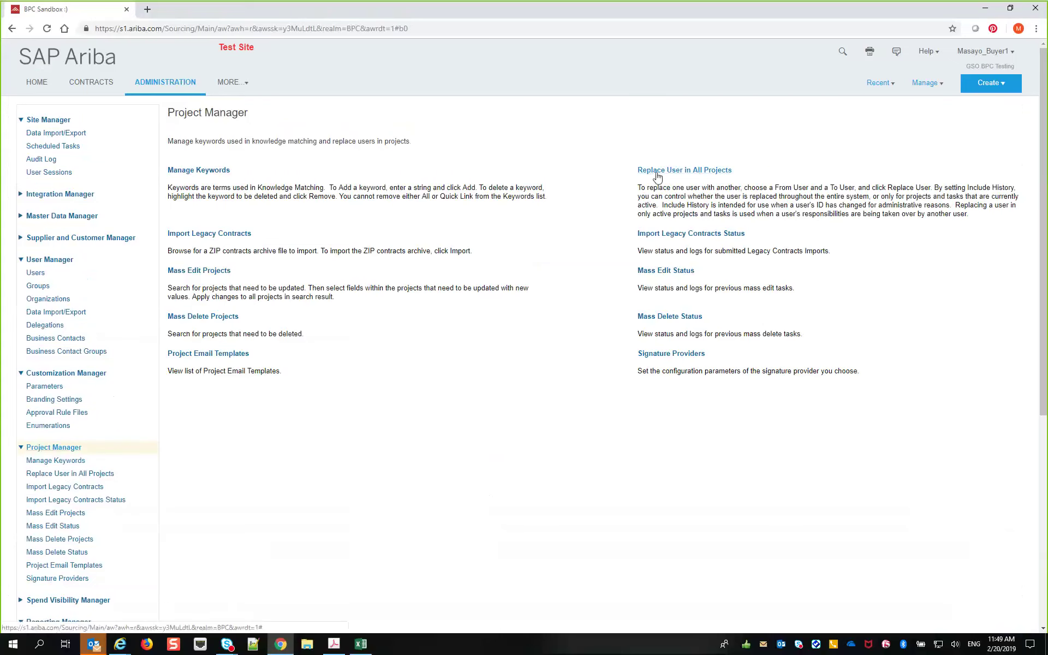
click(706, 172)
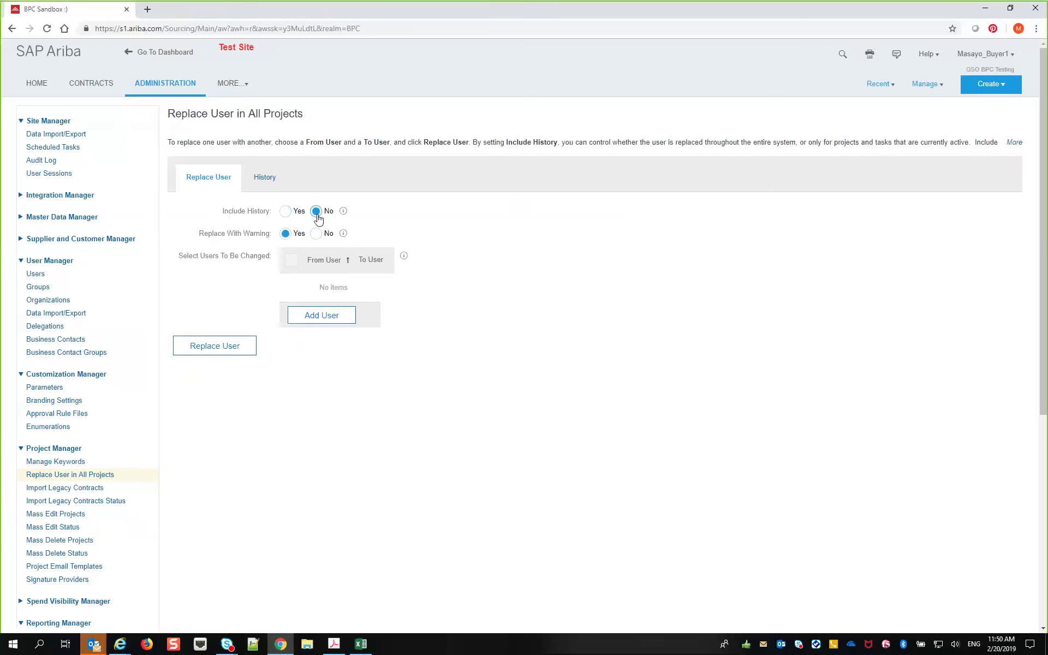
- Try the Include History options, leave it at No, and add a blank row for the From User and To User
click(285, 212)
click(316, 212)
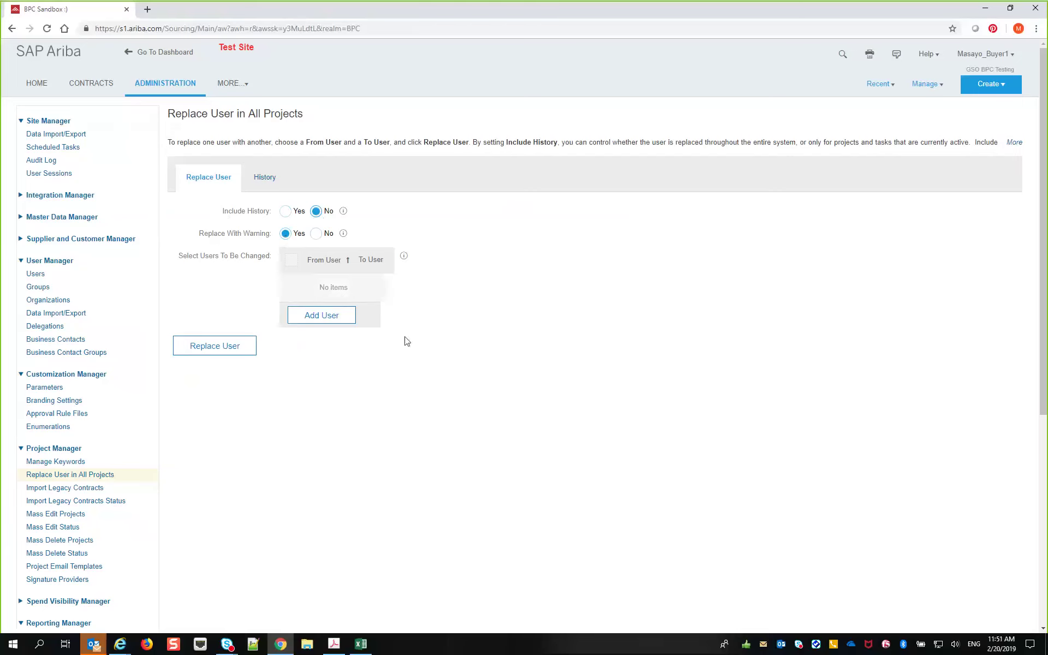
click(321, 316)
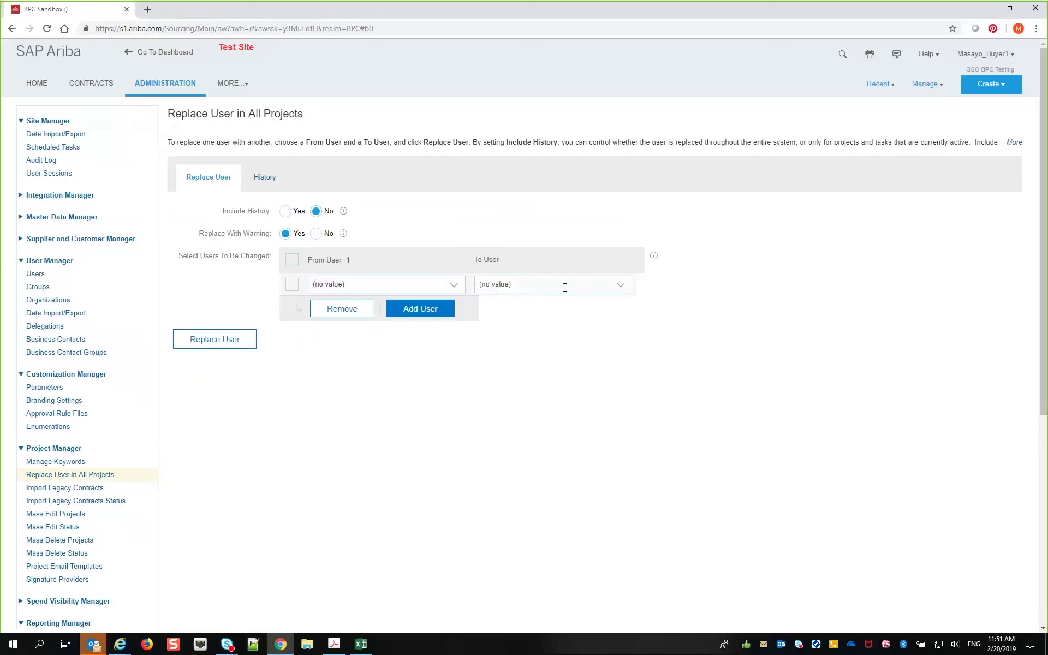
click(235, 348)
- Open the Dashboard Manager overview and view the list of Dashboard Templates
scroll(117, 413, down, 6)
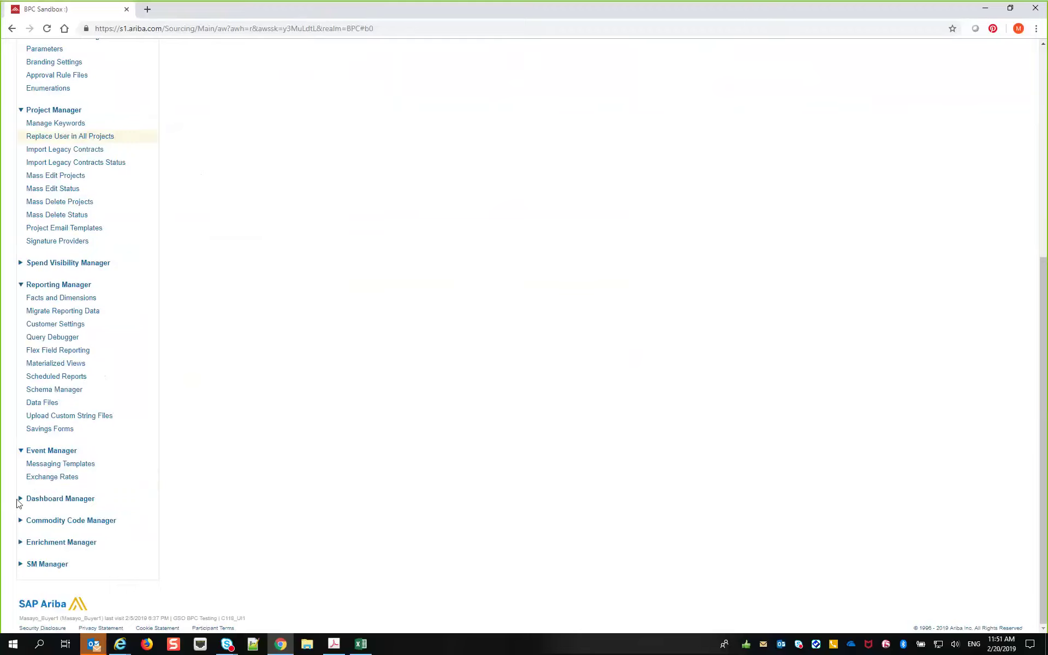
click(52, 501)
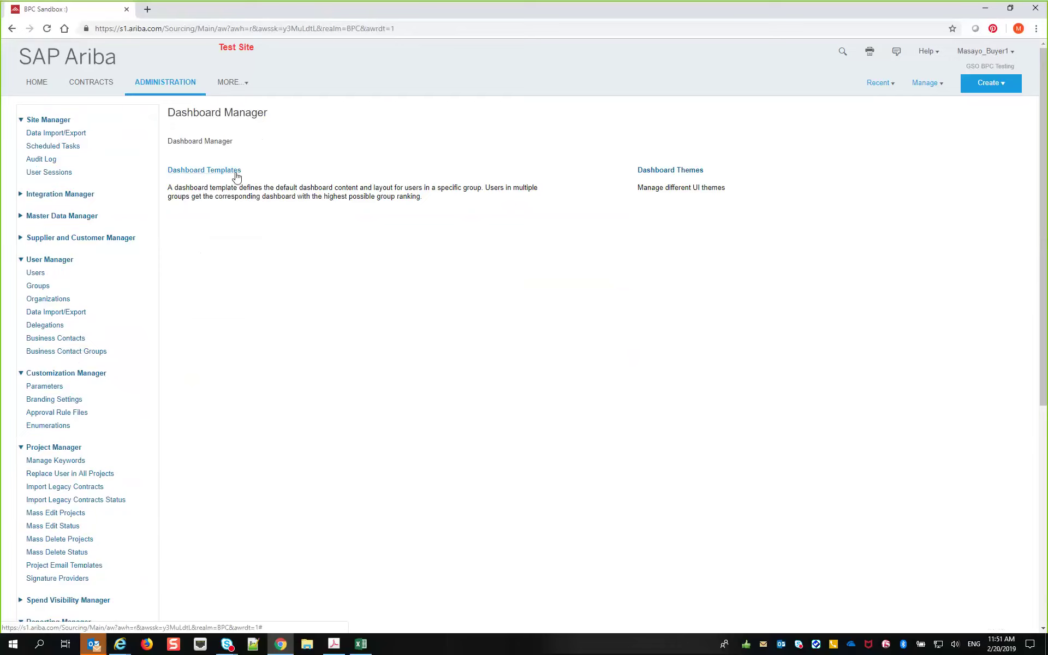
click(236, 175)
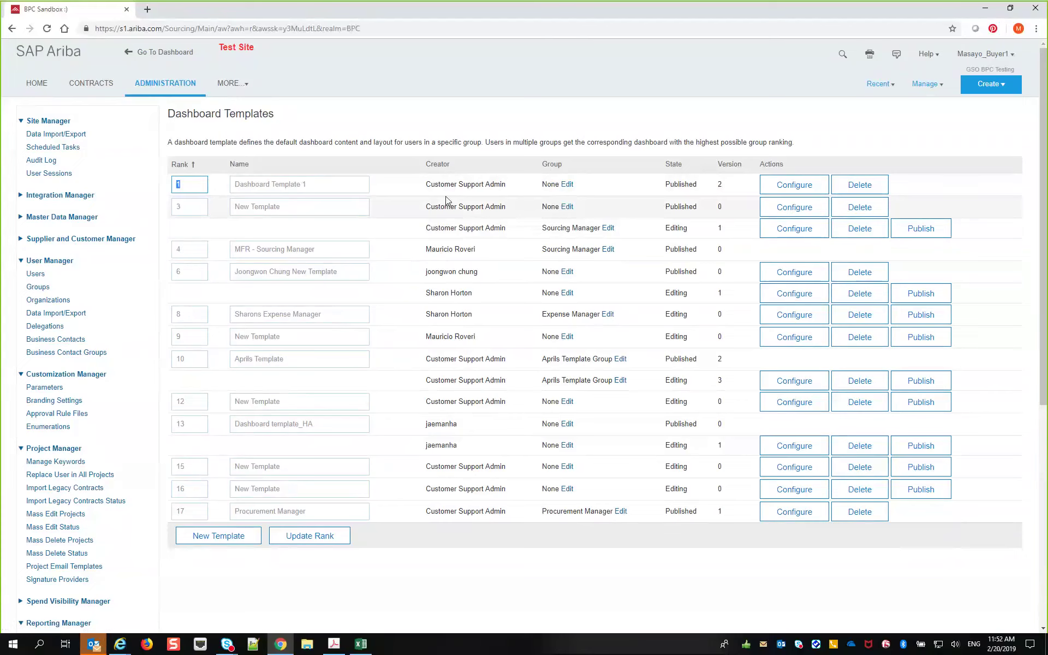
- Open Commodity Code Manager and view its overview of commodity codes and code maps
scroll(445, 200, down, 3)
scroll(447, 205, down, 3)
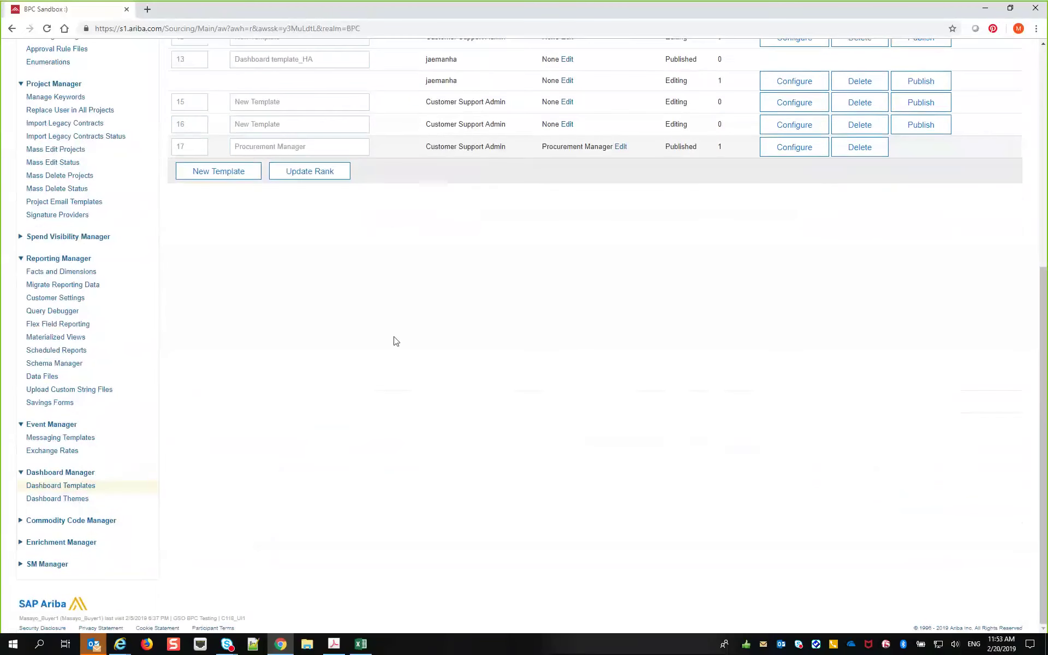
click(68, 521)
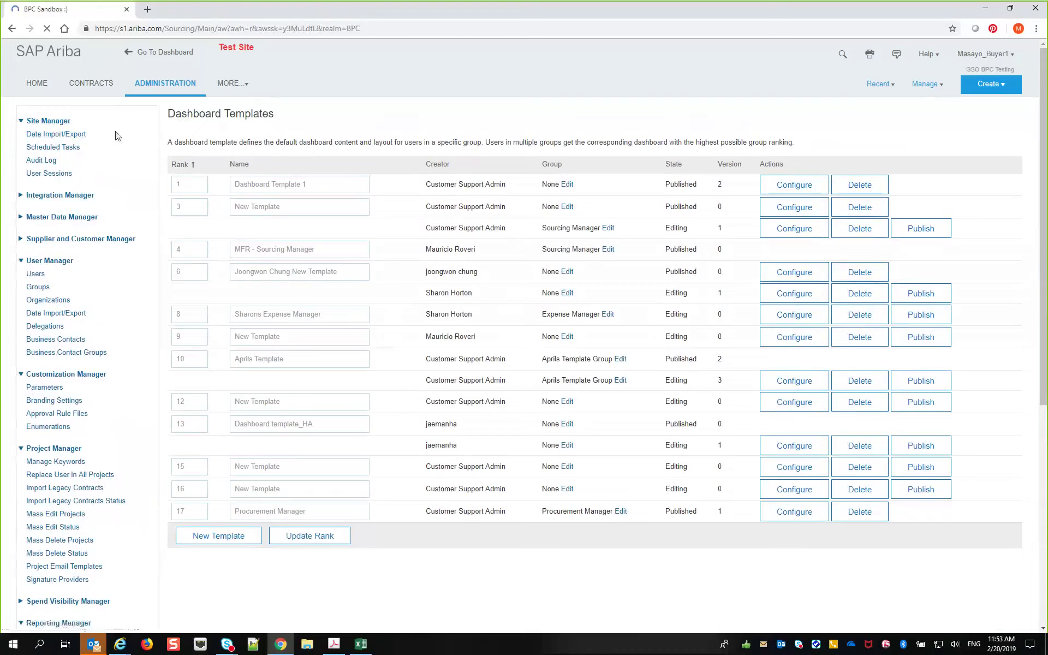
scroll(125, 180, up, 6)
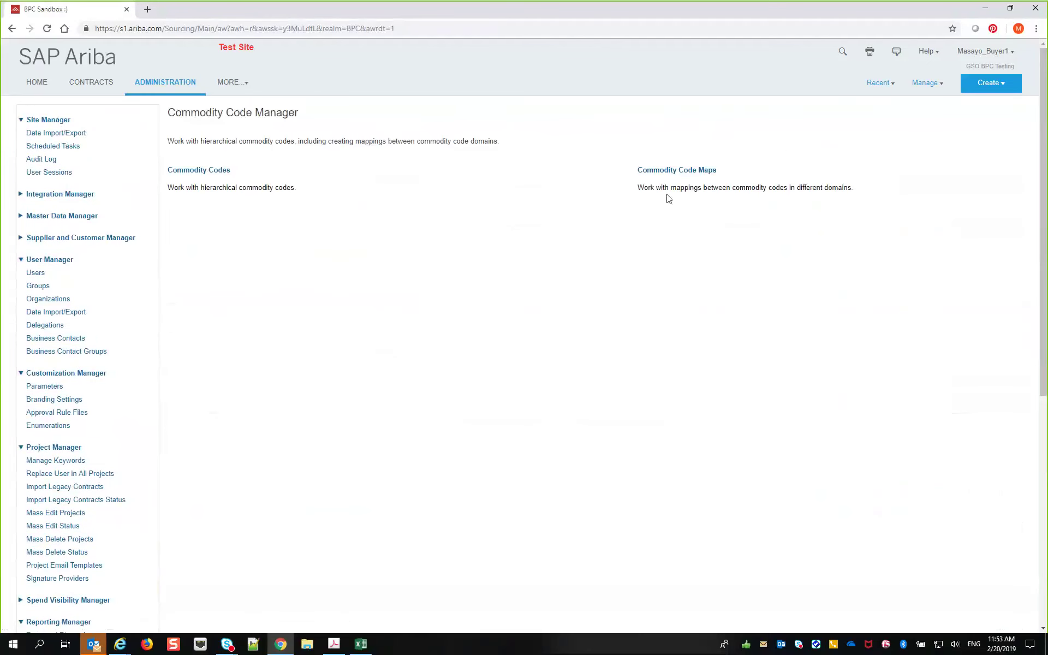
- Open Commodity Codes, list all codes without search filters, and expand the All Commodities hierarchy
click(198, 173)
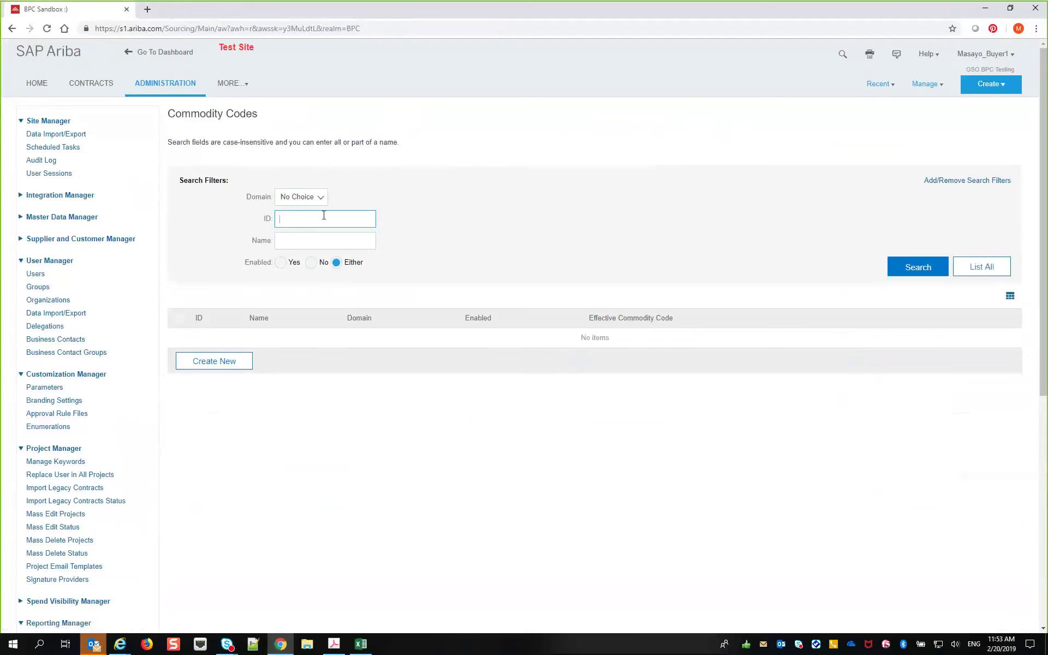
click(968, 273)
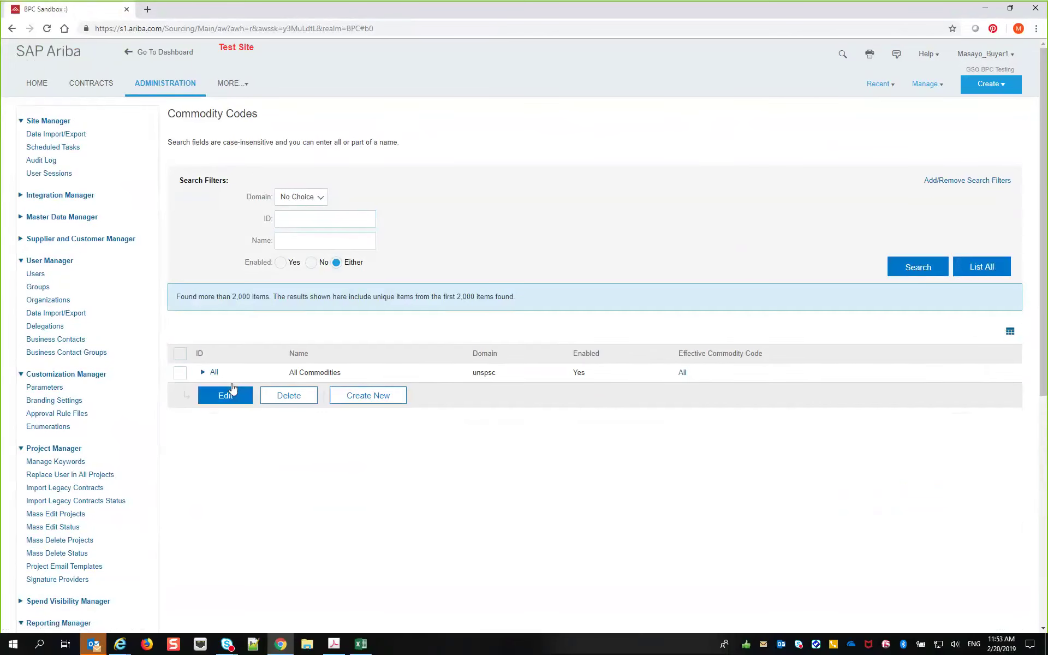
click(202, 373)
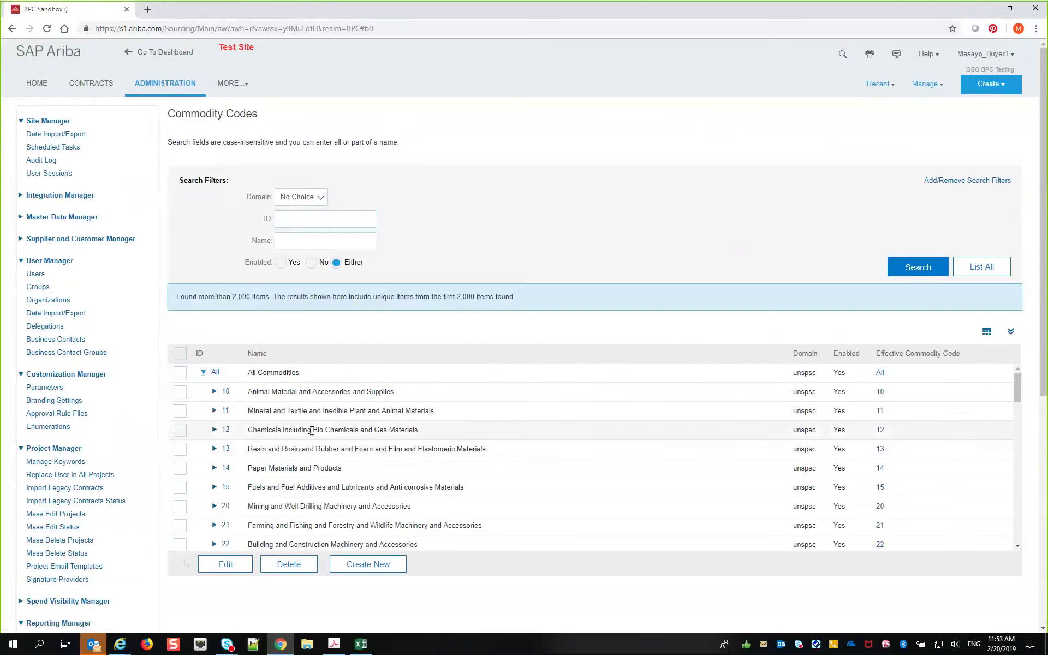
- Open commodity code 10, Animal Material and Accessories and Supplies, for editing, view its parent choices, and cancel back to the code list
click(180, 392)
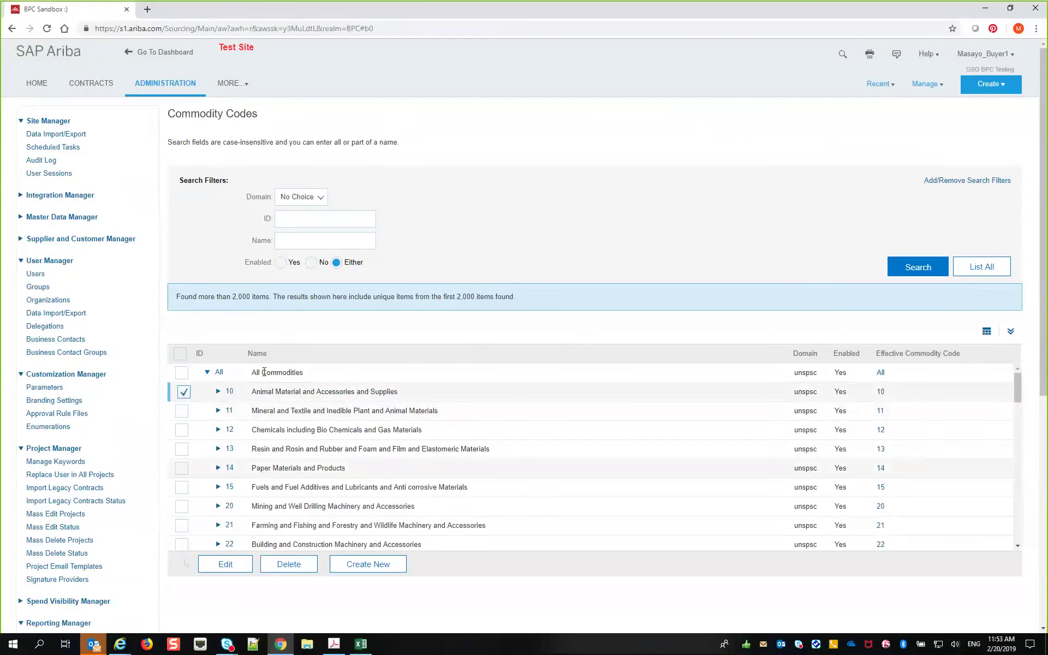
click(225, 565)
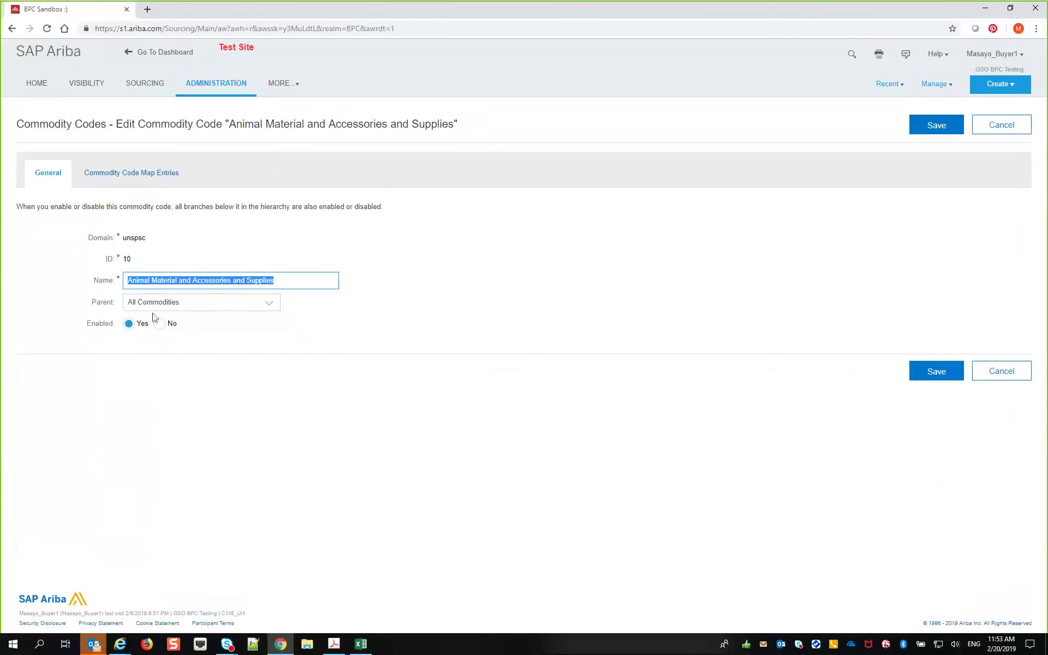
click(270, 304)
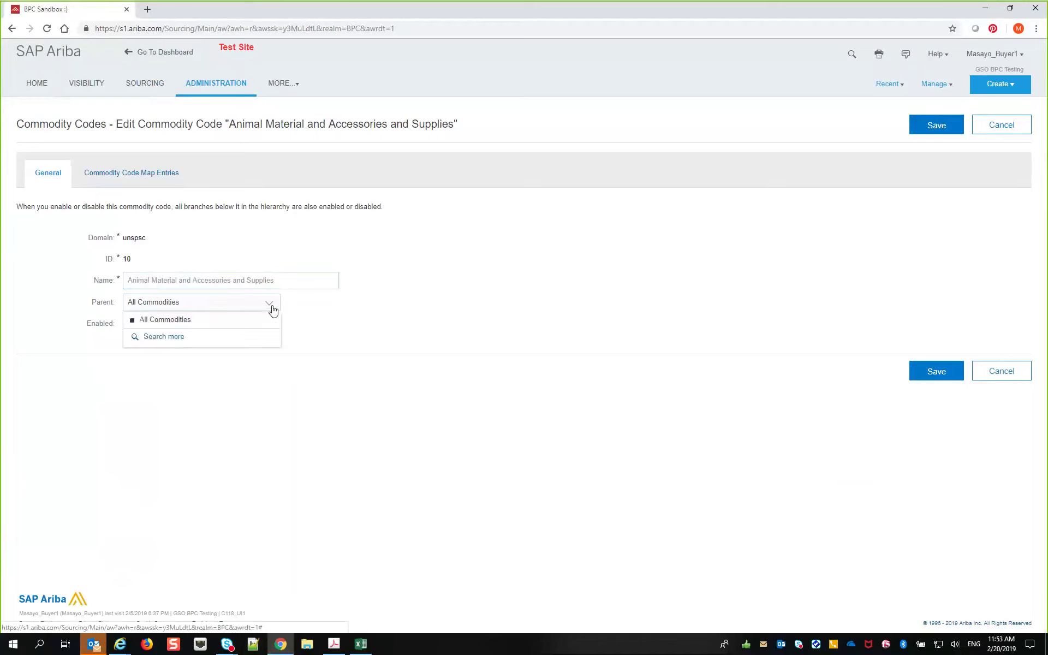
click(414, 319)
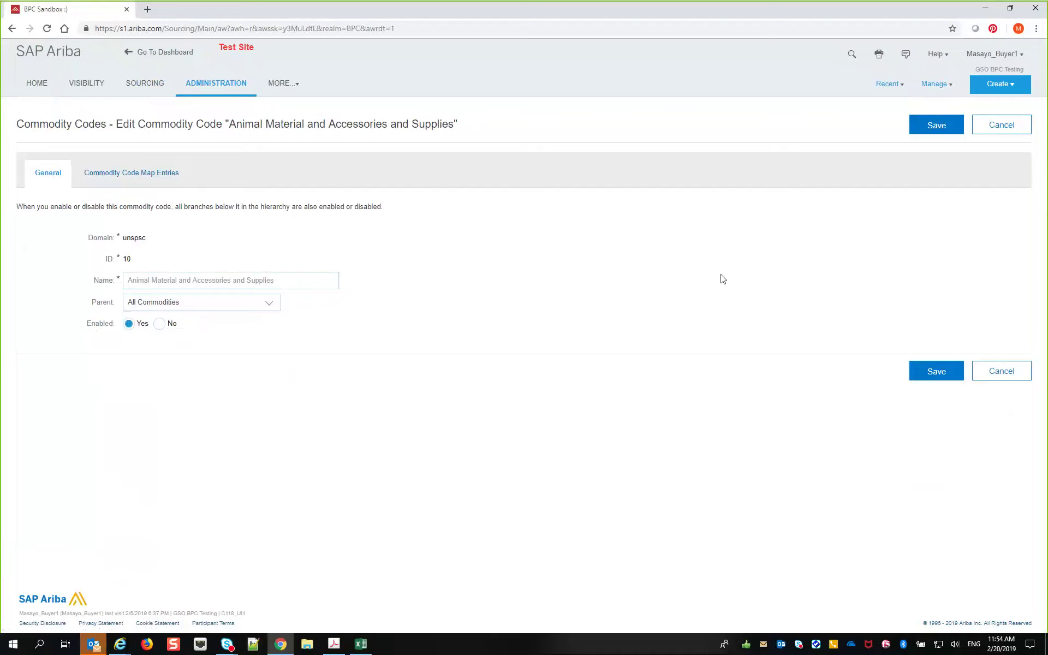
click(1002, 125)
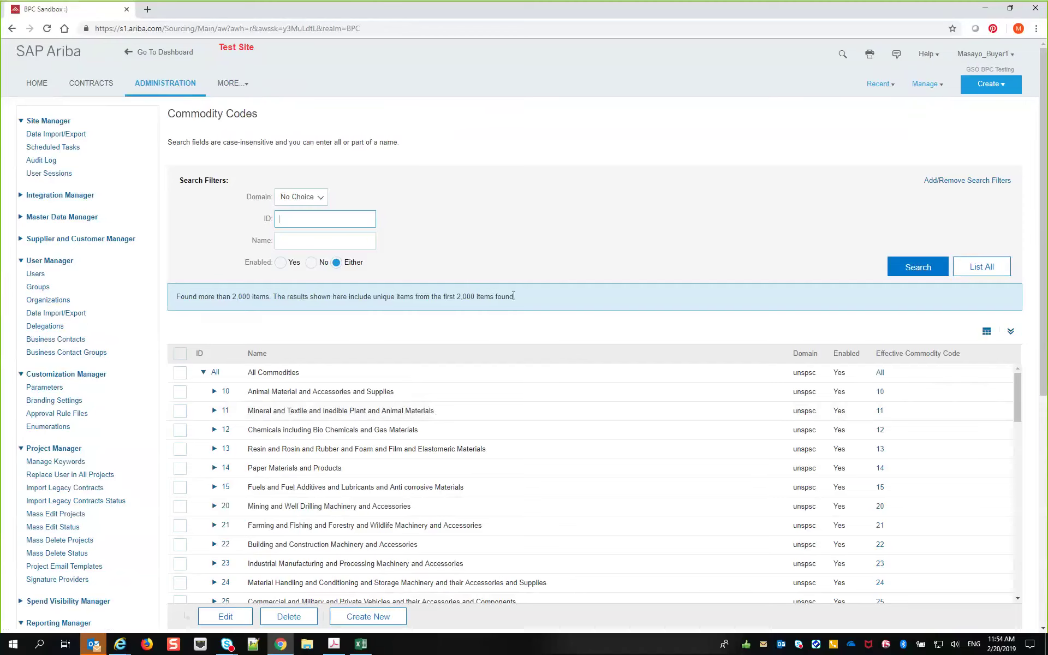
scroll(579, 321, down, 5)
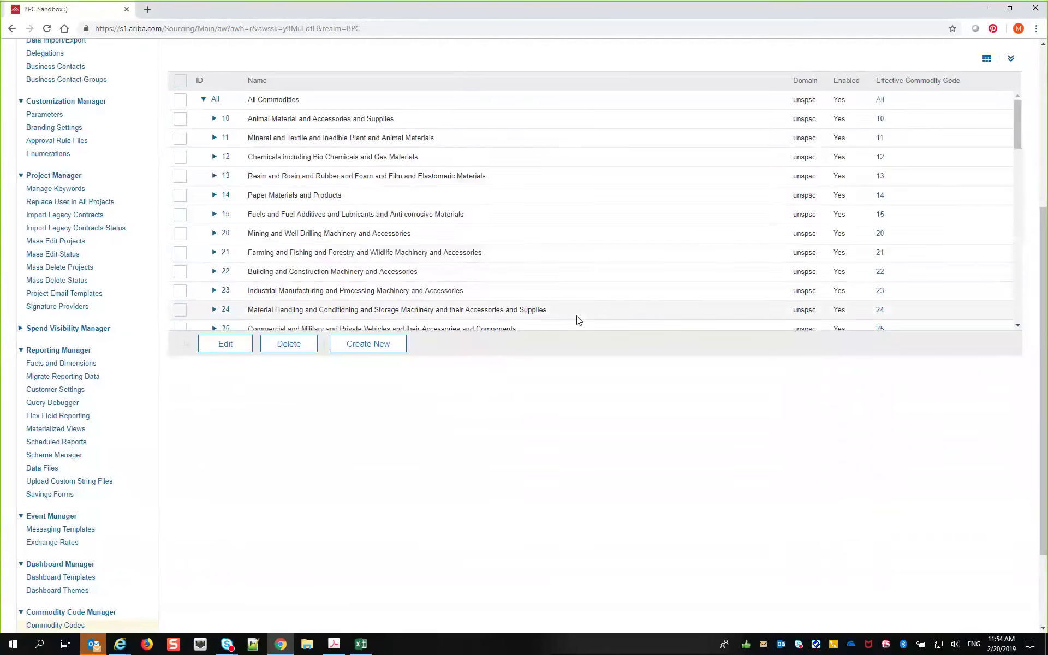
- Look over the commodity code list and the remaining manager sections of the Administration area
scroll(578, 321, down, 3)
scroll(655, 437, up, 4)
scroll(752, 468, up, 3)
scroll(628, 481, down, 4)
scroll(629, 486, up, 1)
scroll(629, 486, down, 3)
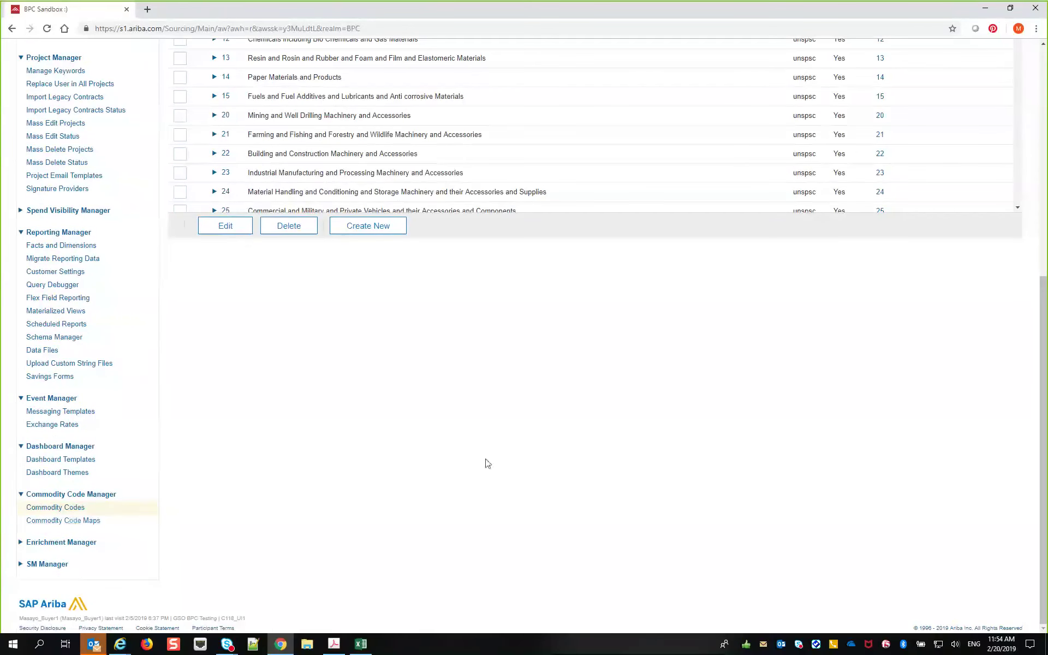
scroll(492, 464, up, 7)
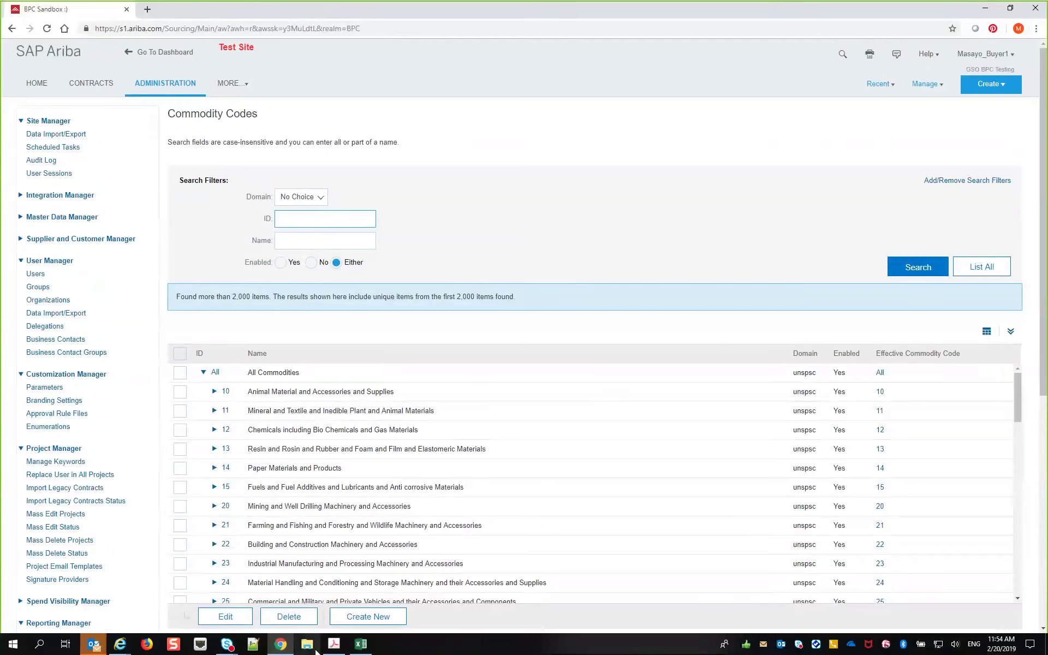
- Switch to the SAP Ariba PPT Template PDF in Adobe Acrobat and go to the Best Practices slide
click(337, 641)
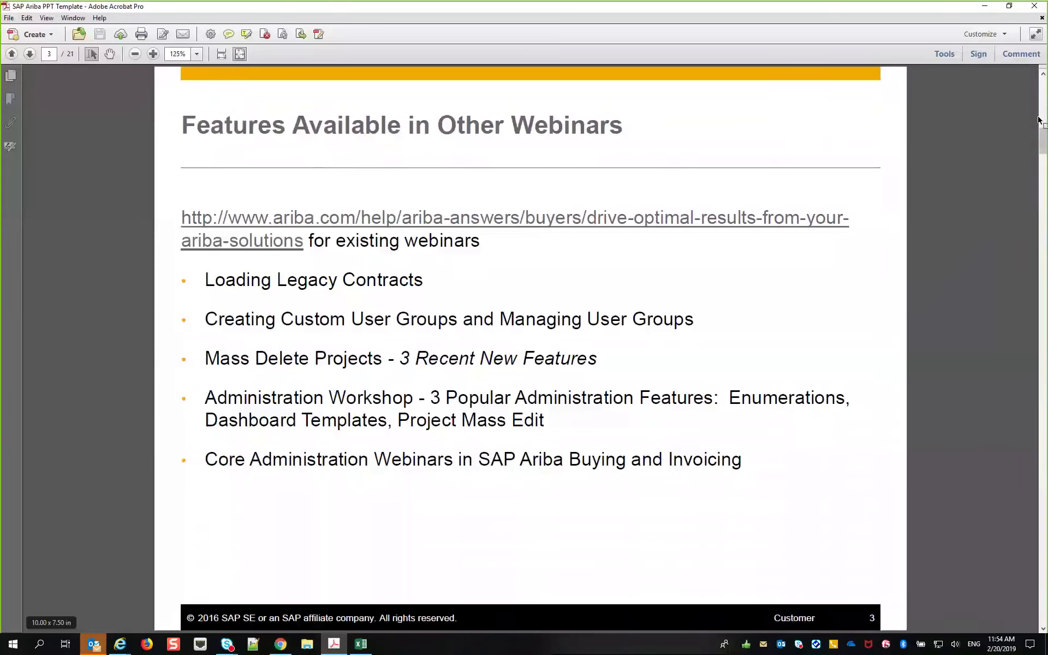
scroll(633, 222, down, 10)
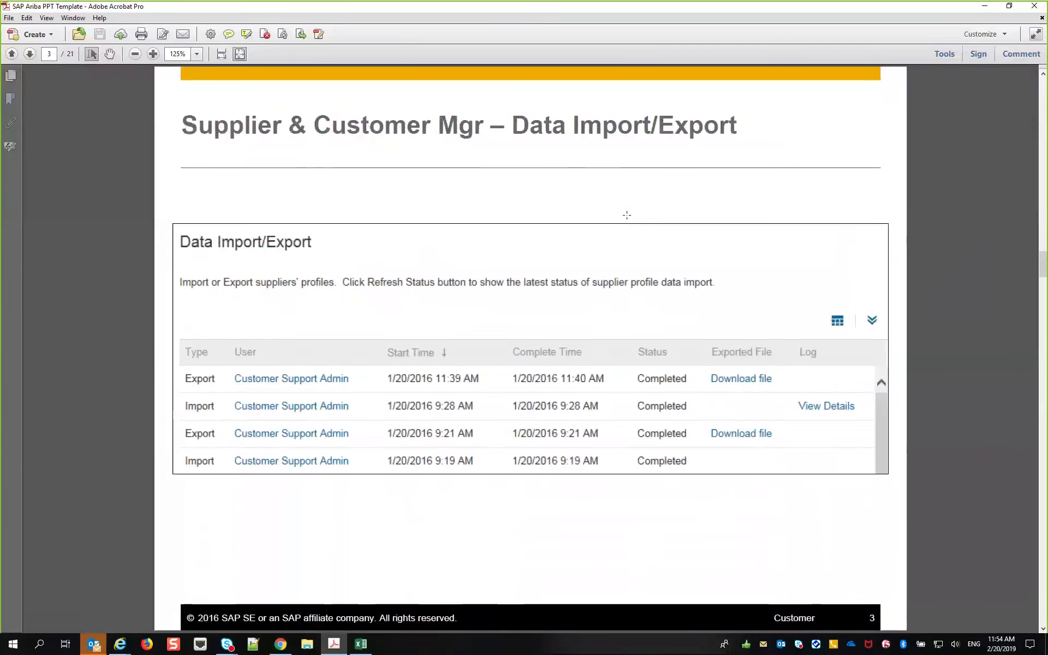
scroll(627, 215, down, 12)
scroll(635, 214, down, 3)
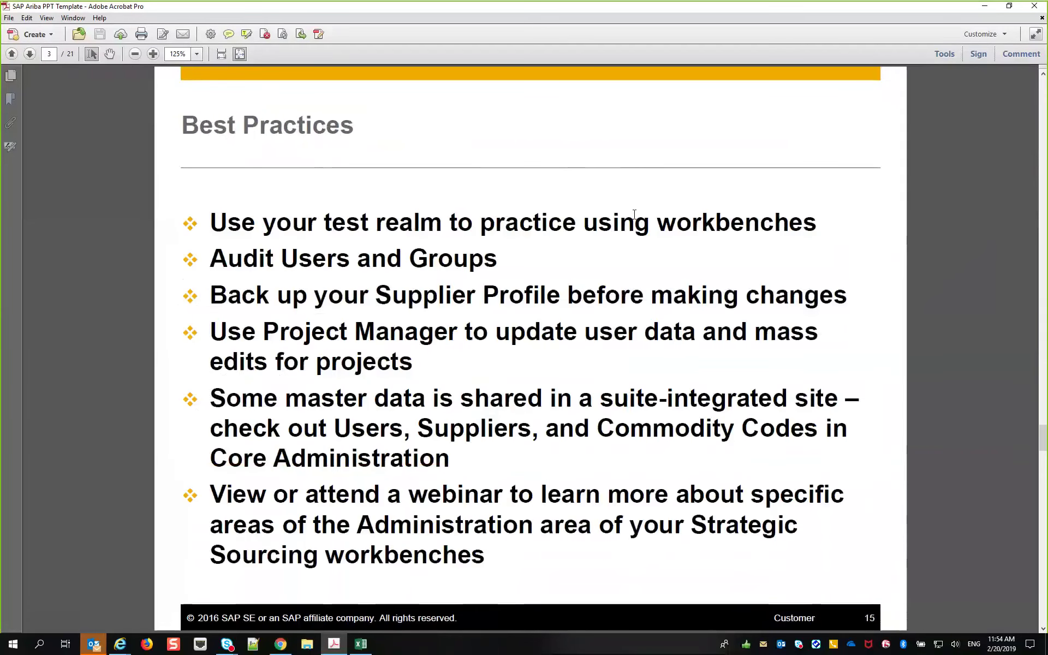
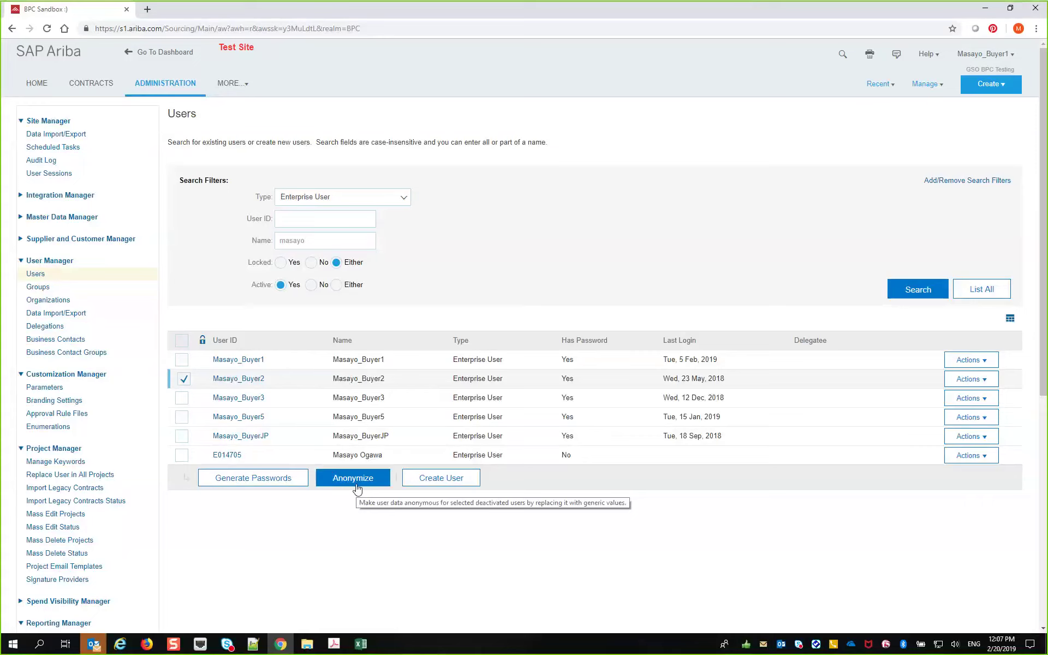
click(358, 487)
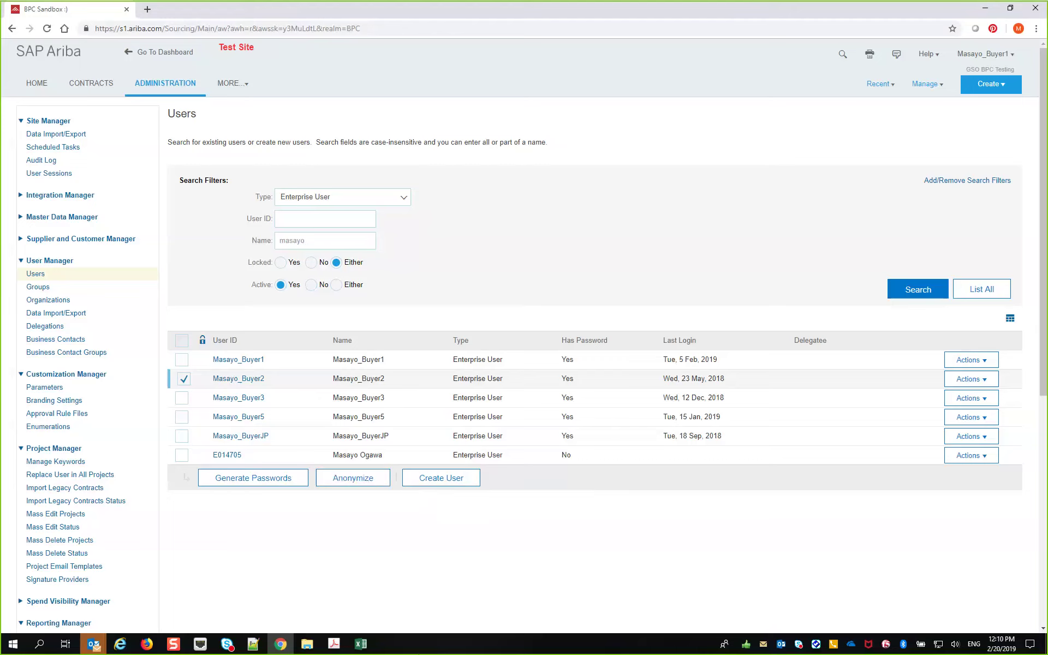
click(927, 53)
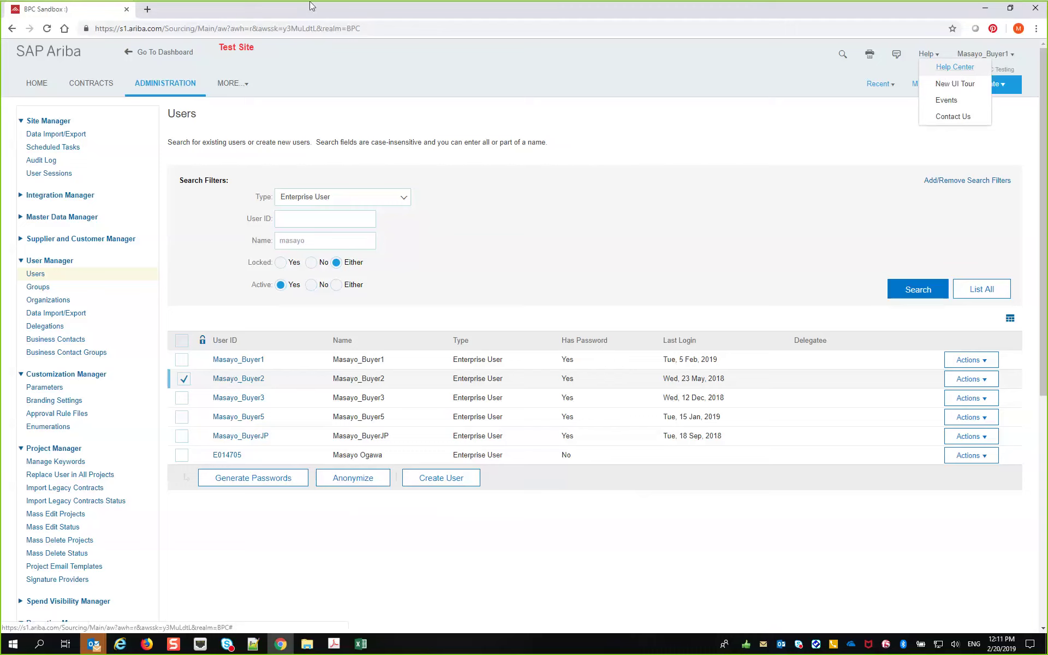
- Open Enumerations in Customization Manager and highlight the values of the Cost Type enumeration
click(68, 431)
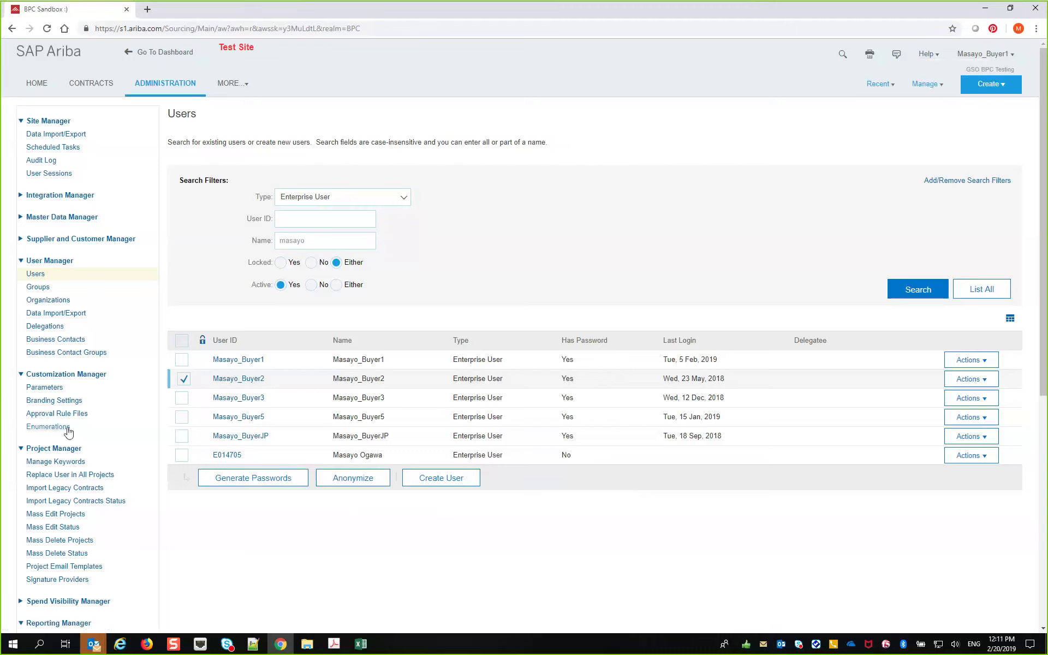
click(69, 431)
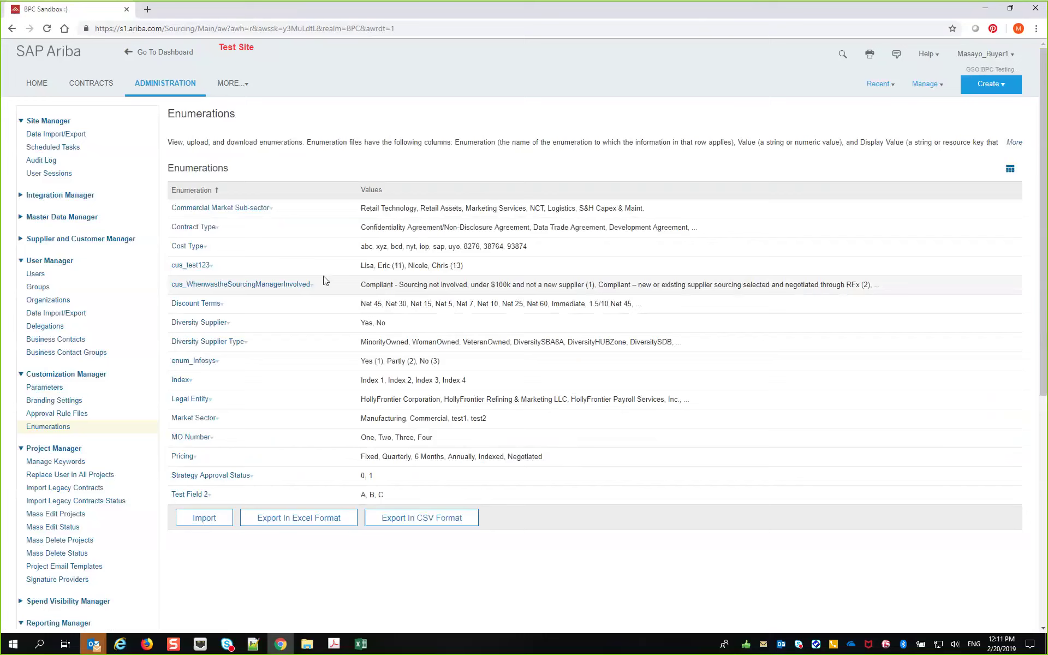
drag(360, 246, 528, 242)
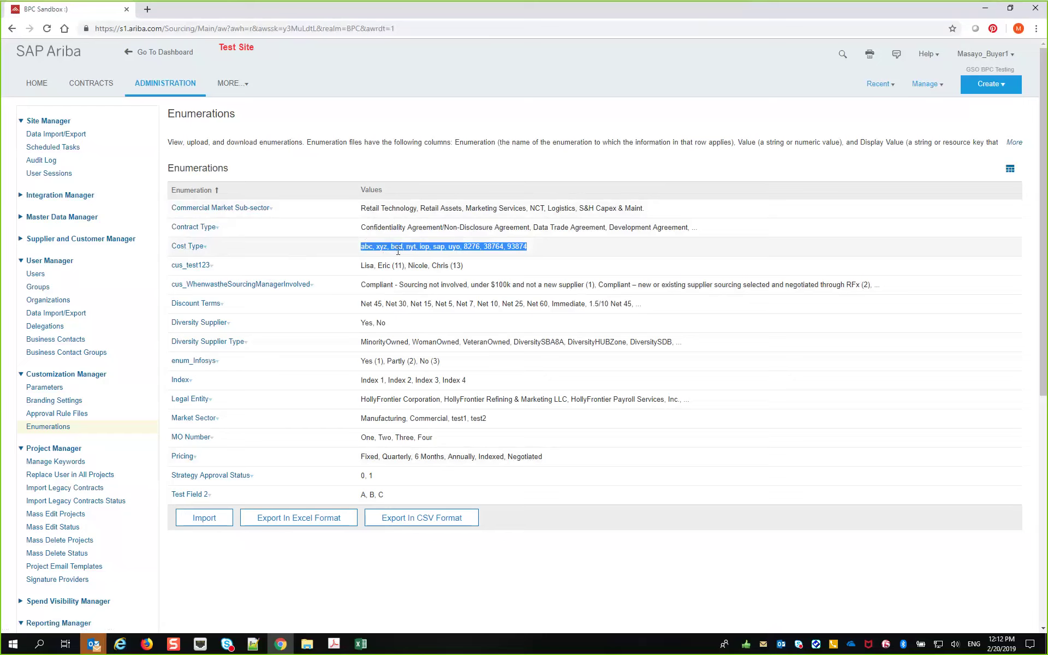
- Open the creation form for a Contract Workspace (Procurement), examine its header fields, and cancel without creating it
click(1004, 91)
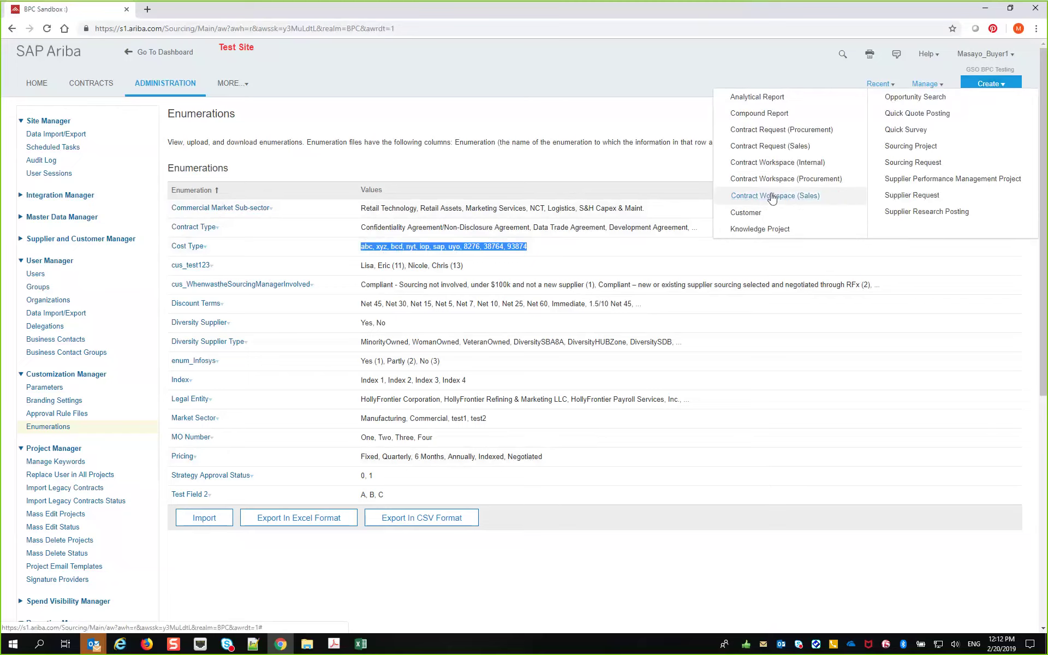
click(795, 183)
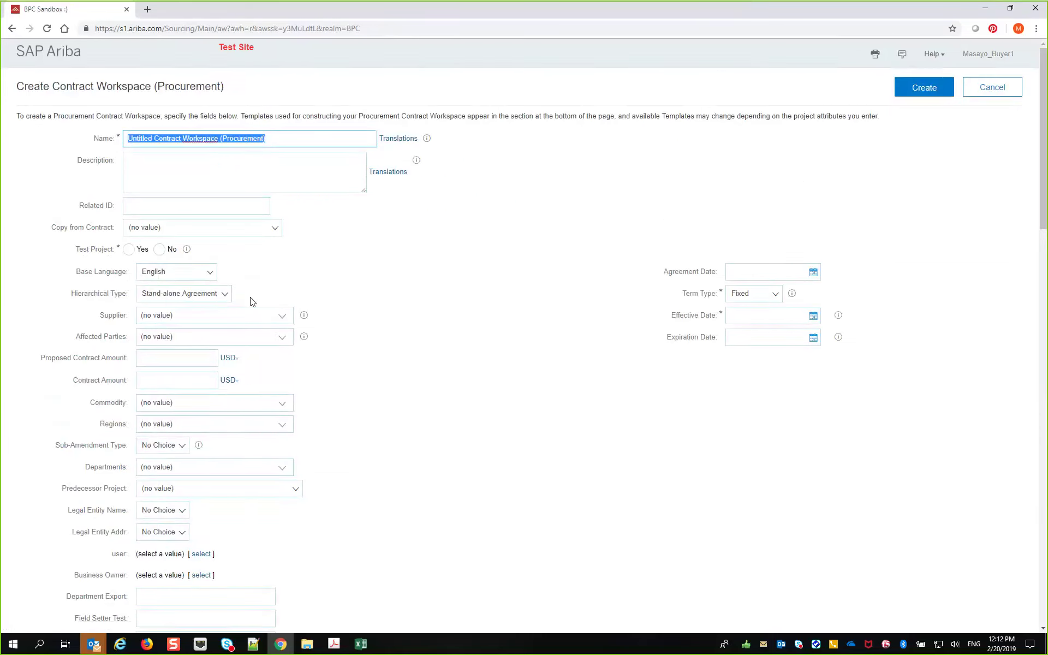
scroll(30, 296, down, 2)
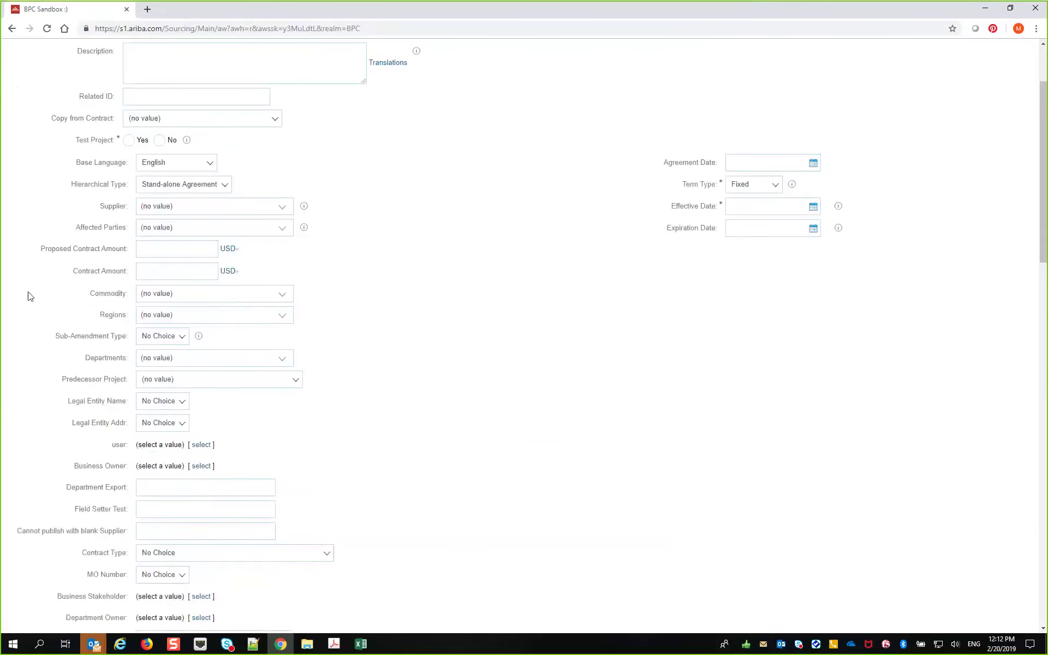
scroll(30, 297, down, 1)
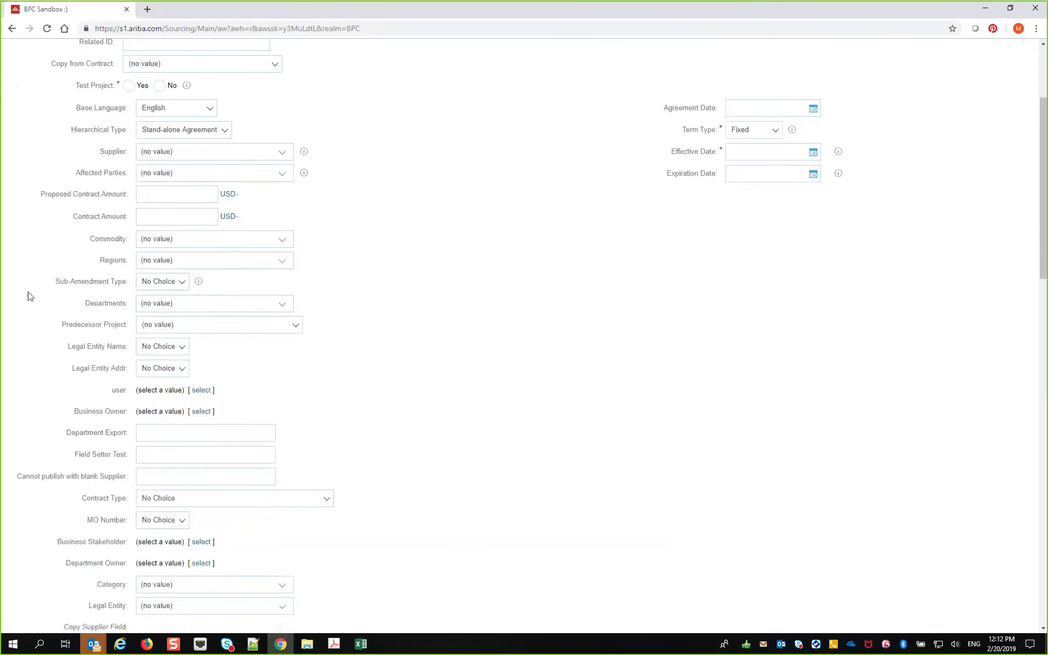
scroll(30, 296, down, 2)
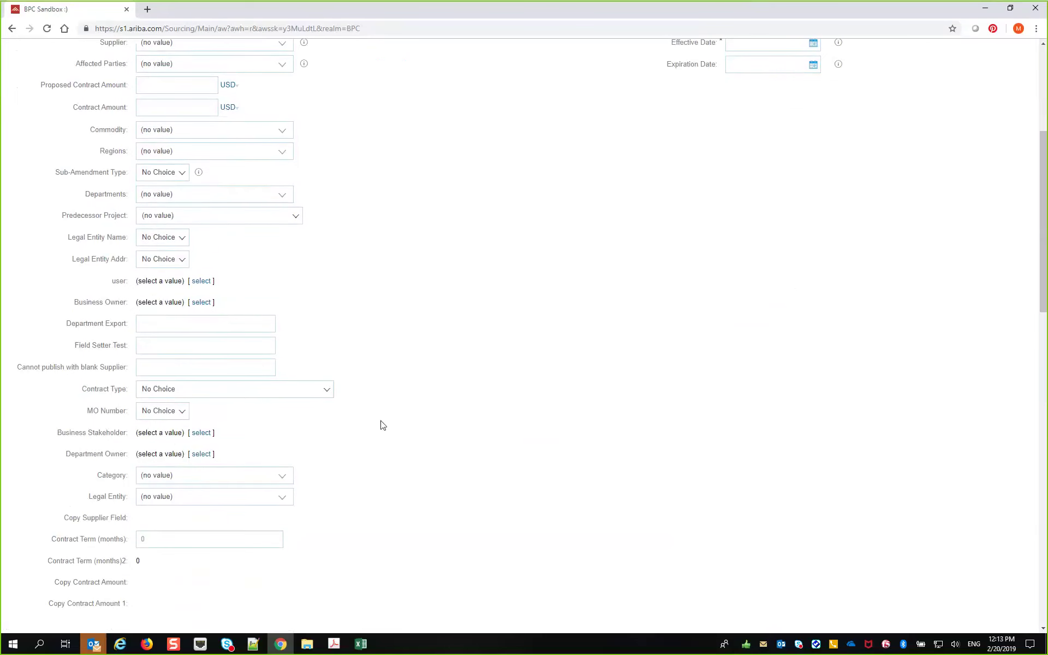
scroll(383, 423, up, 1)
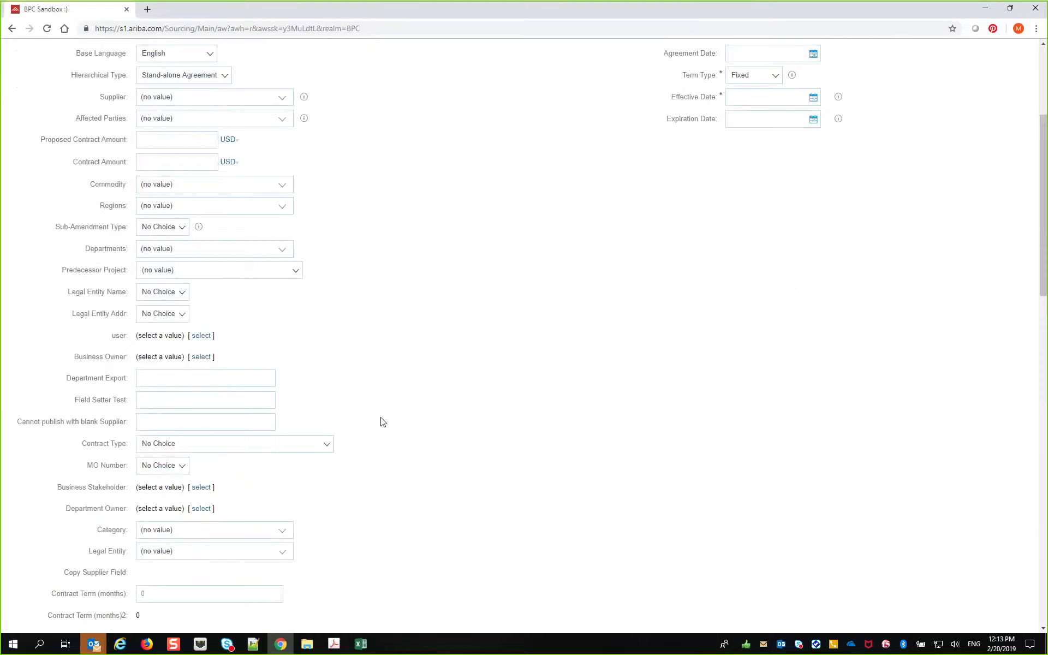
scroll(382, 422, up, 1)
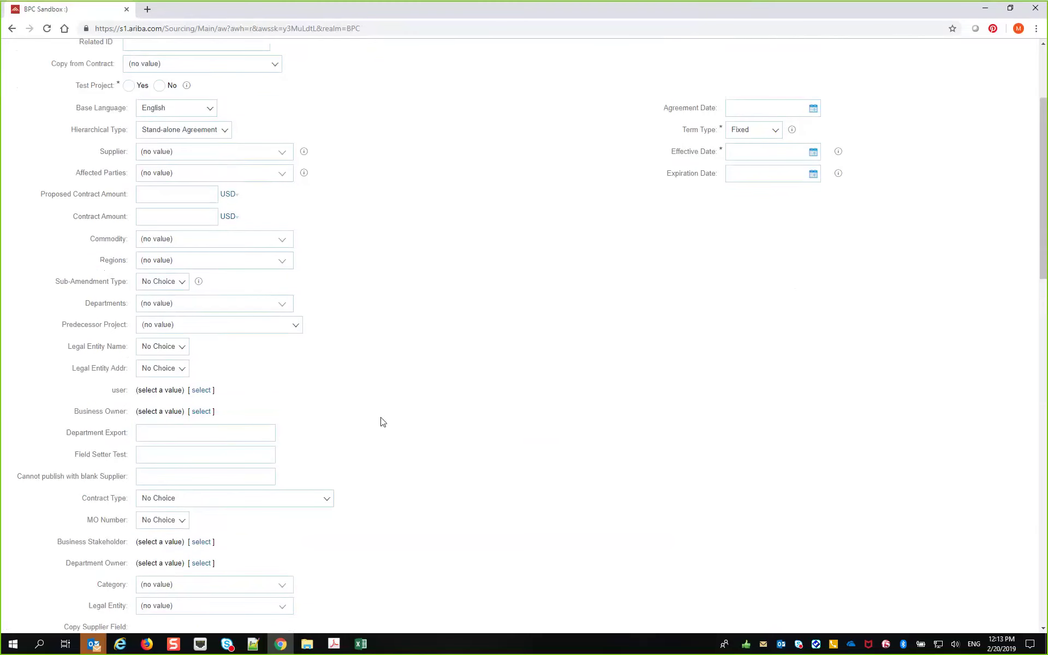
scroll(388, 389, down, 3)
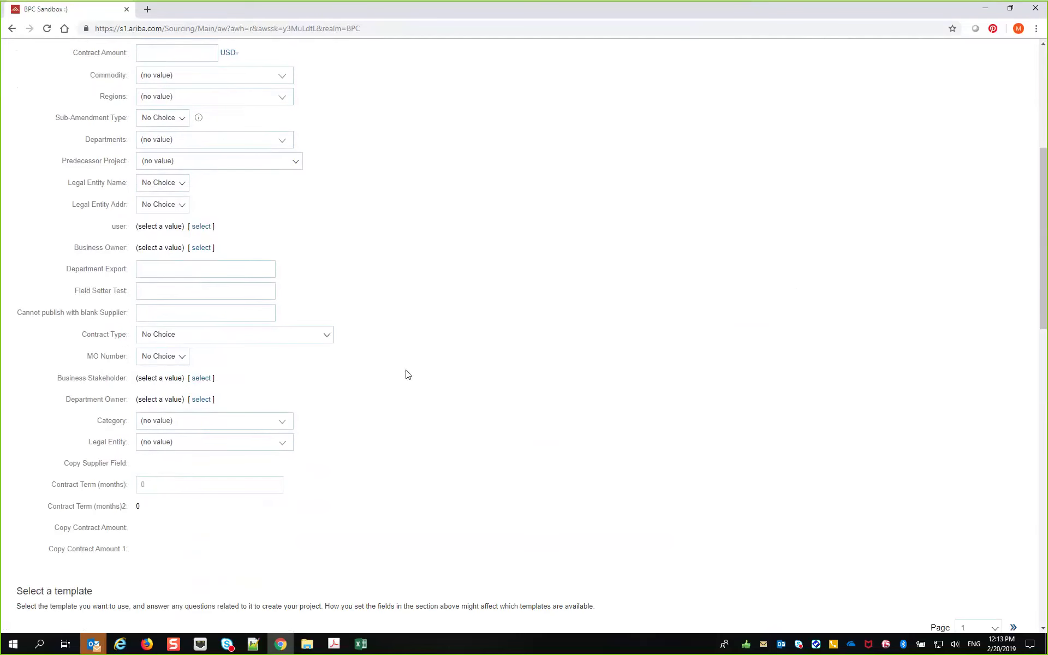
scroll(753, 297, up, 6)
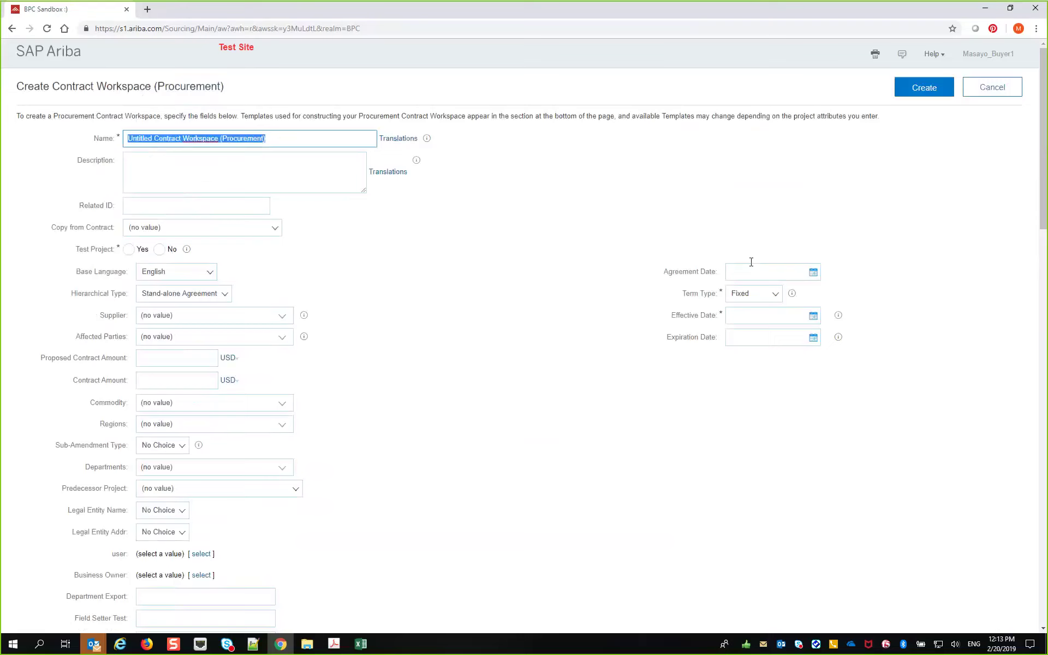
click(982, 97)
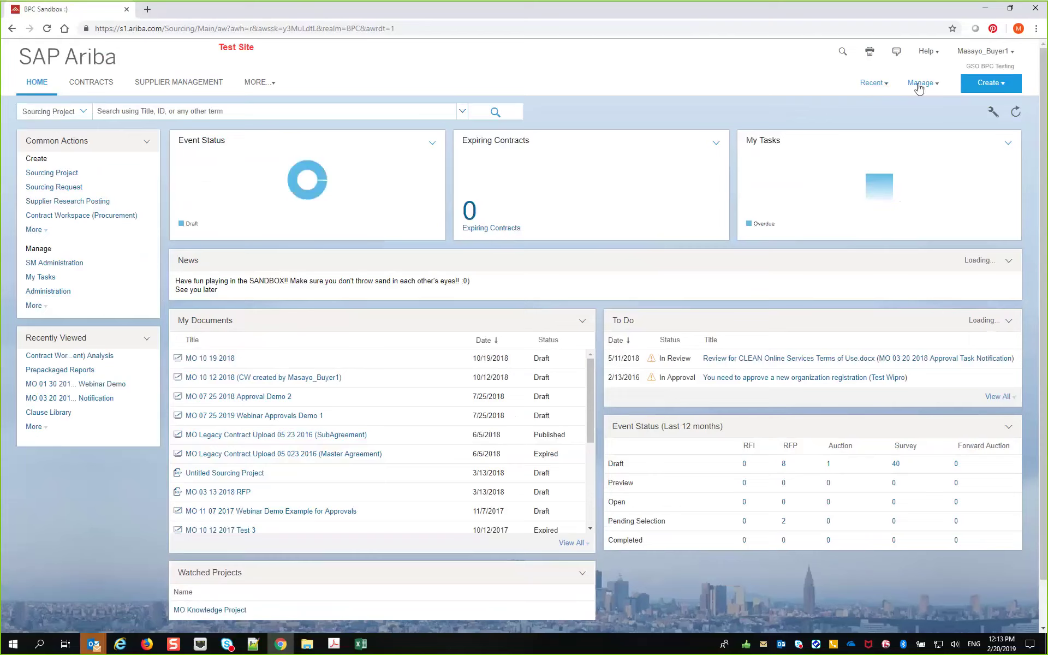
- Return to the Enumerations page in Administration and view the MO Number enumeration's values
click(922, 83)
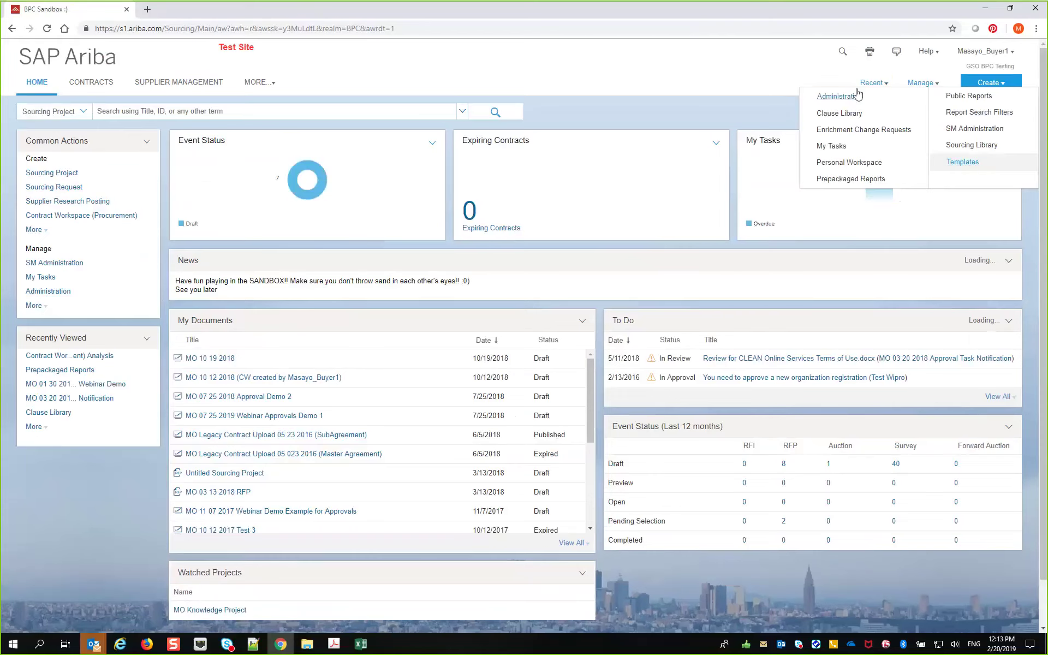
click(963, 161)
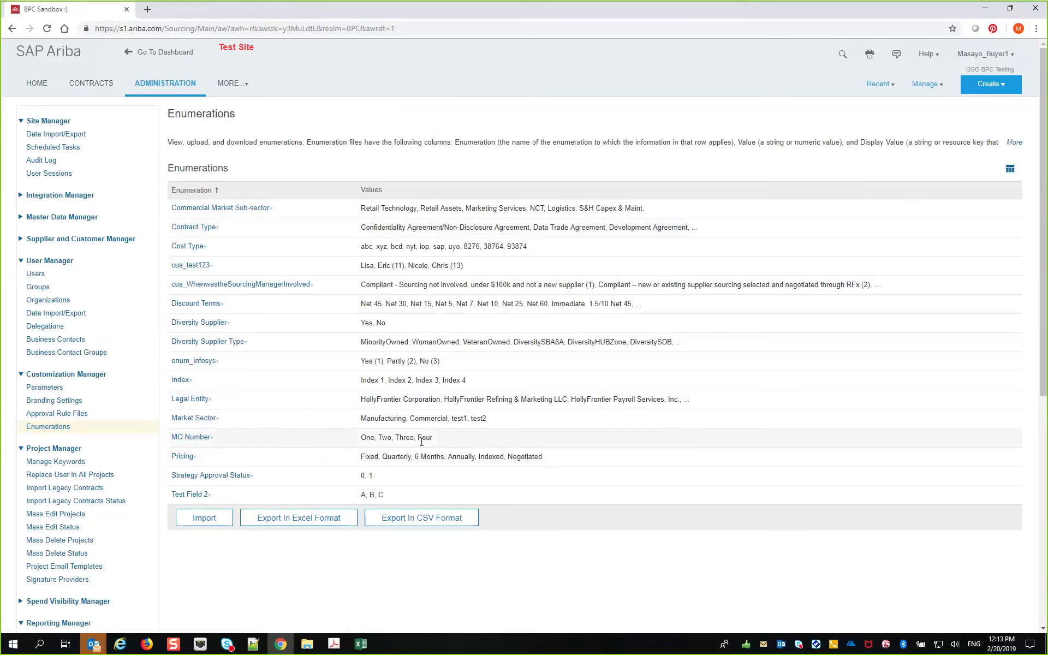
- Start another Contract Workspace (Procurement), list the choices of its MO Number field, and cancel the form
click(993, 84)
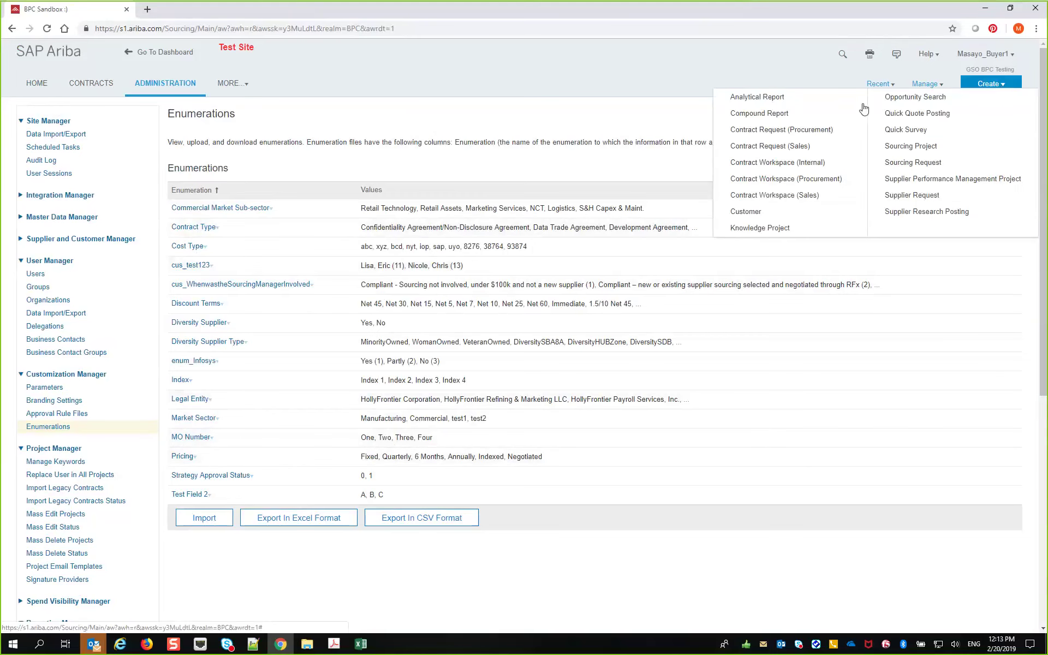
click(178, 290)
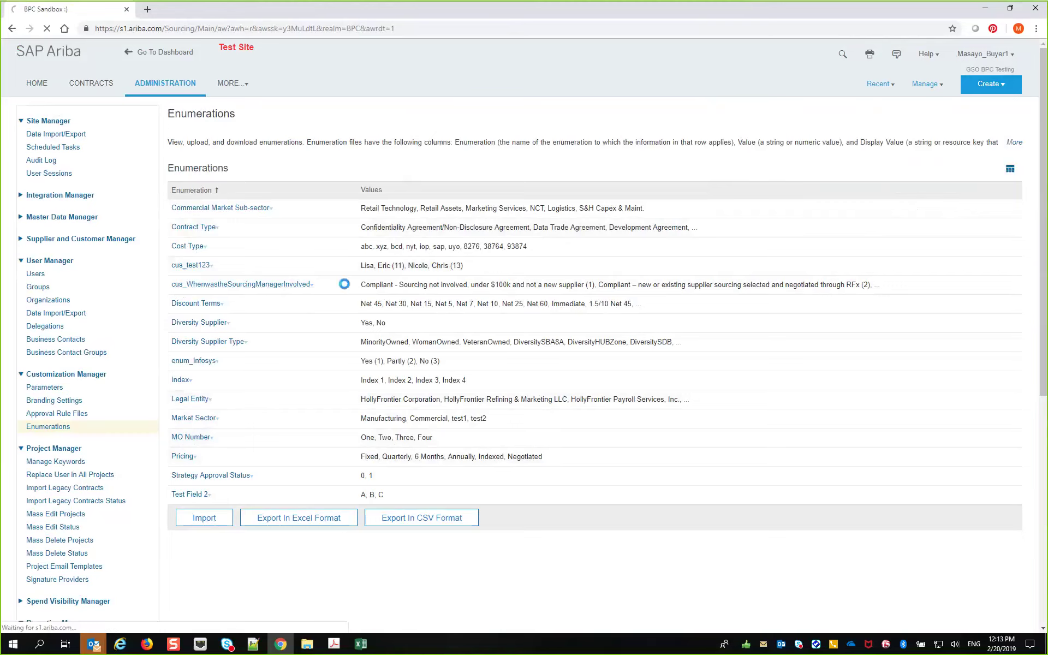
scroll(305, 313, down, 5)
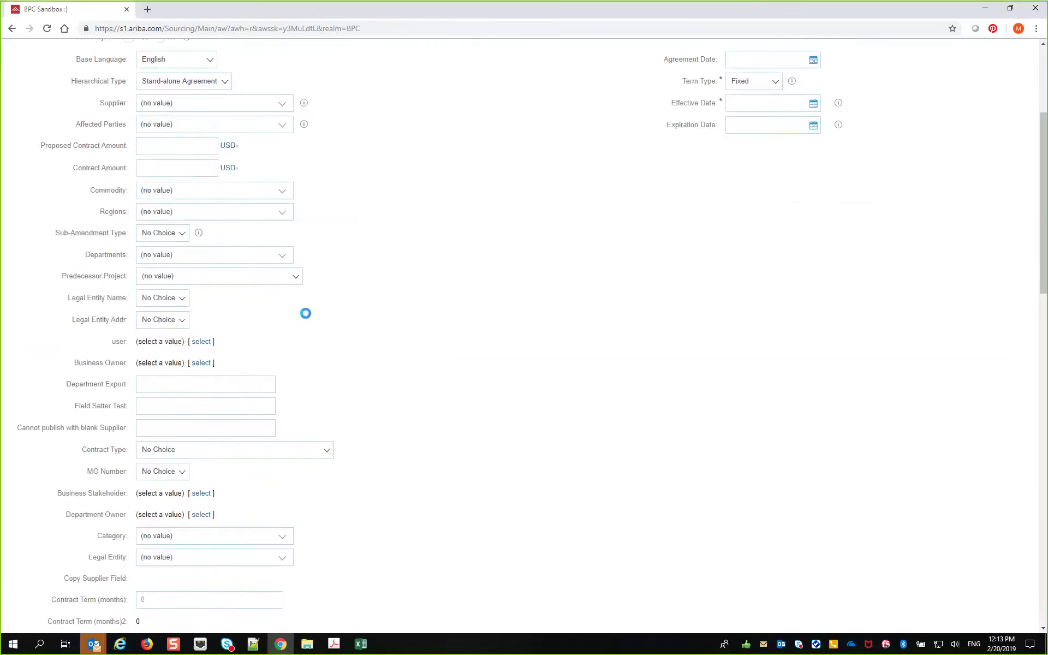
click(180, 304)
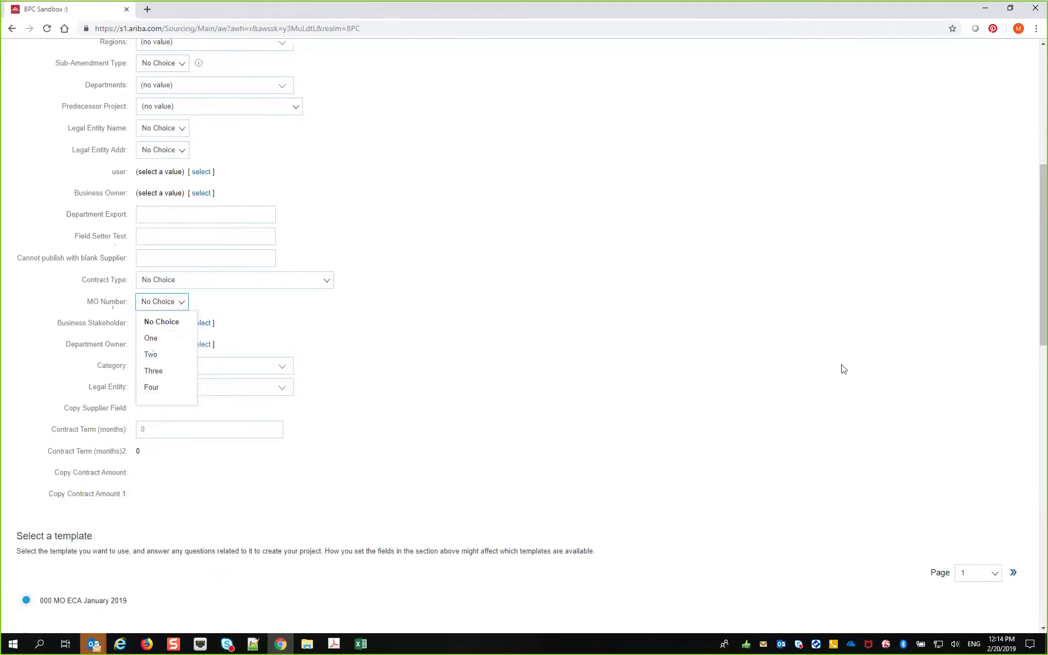
scroll(842, 367, up, 7)
click(1008, 87)
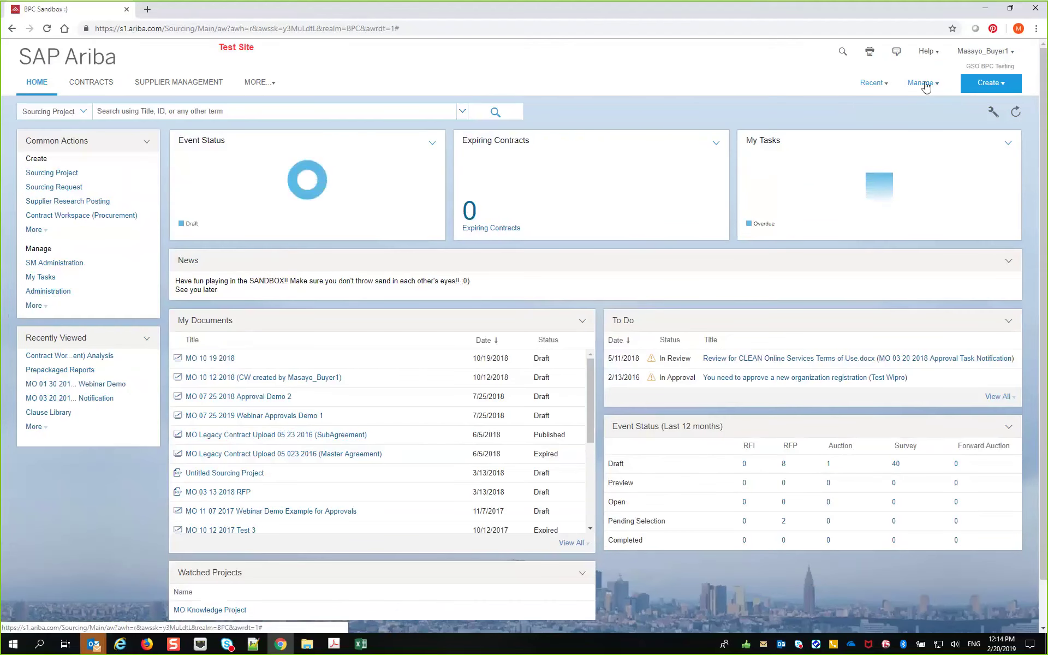
- Go back to Administration and reopen the Enumerations list in Customization Manager
click(440, 140)
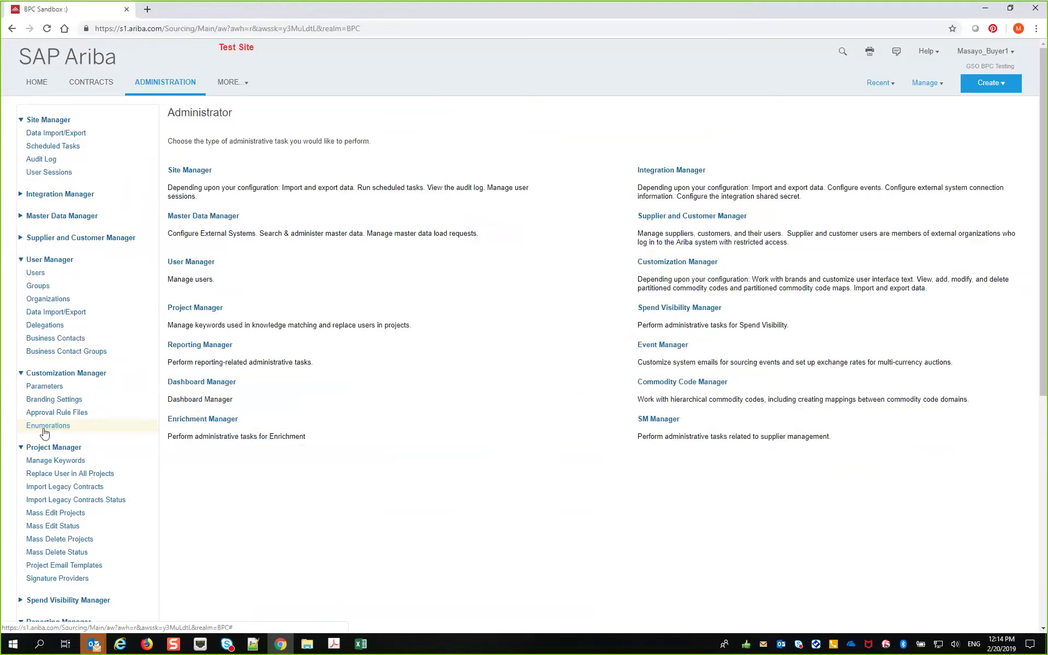
click(44, 426)
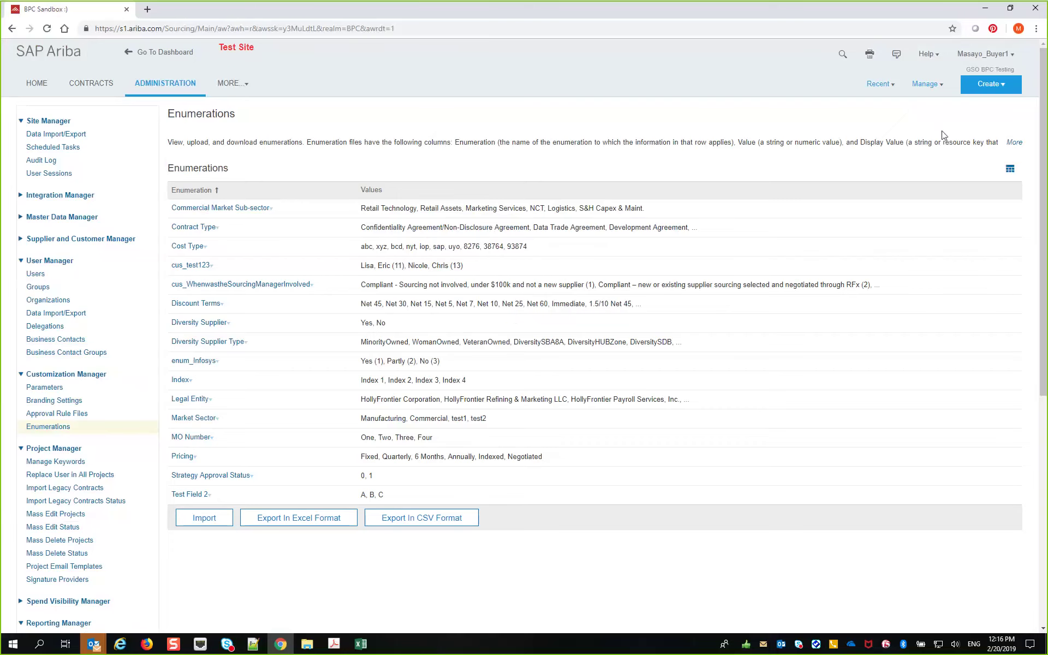
- Start a new Contract Workspace (Procurement) and list the choices of its MO Number field
click(993, 89)
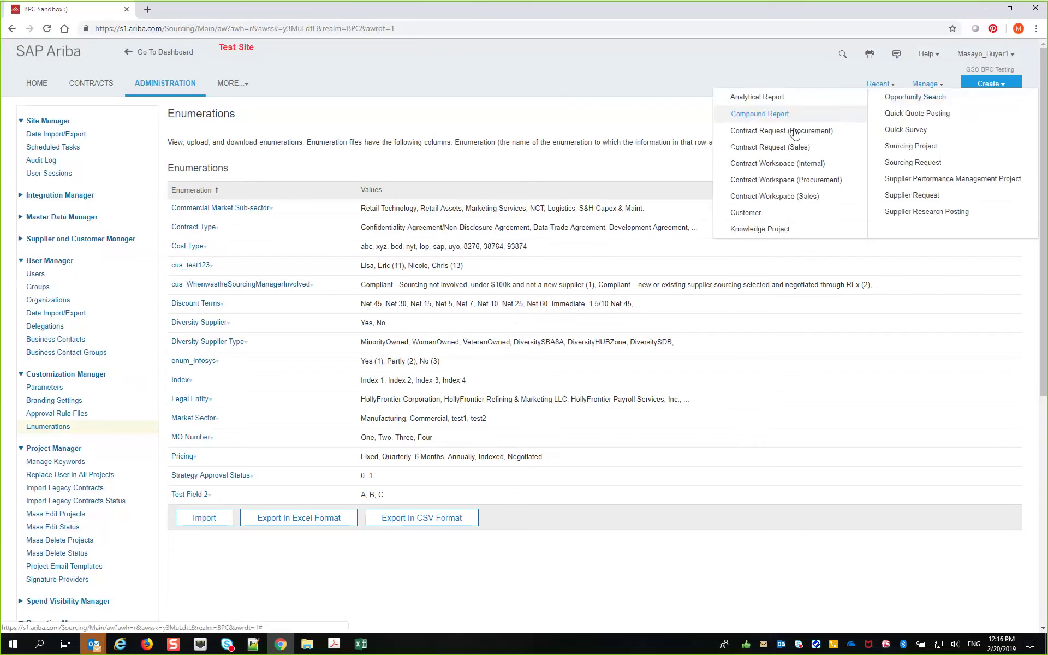
click(776, 180)
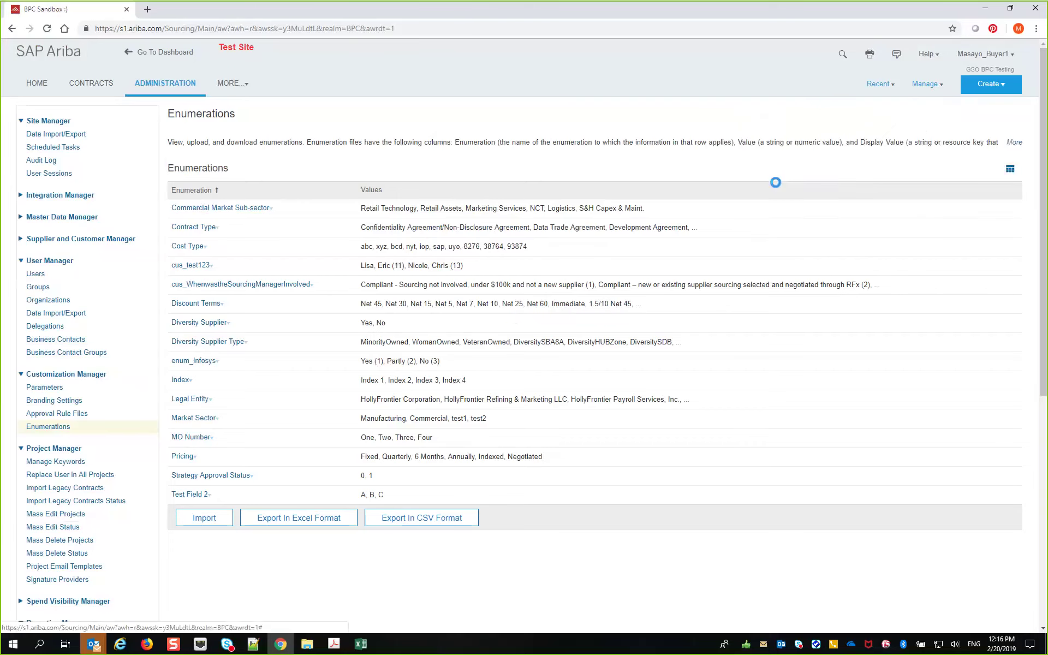
click(218, 209)
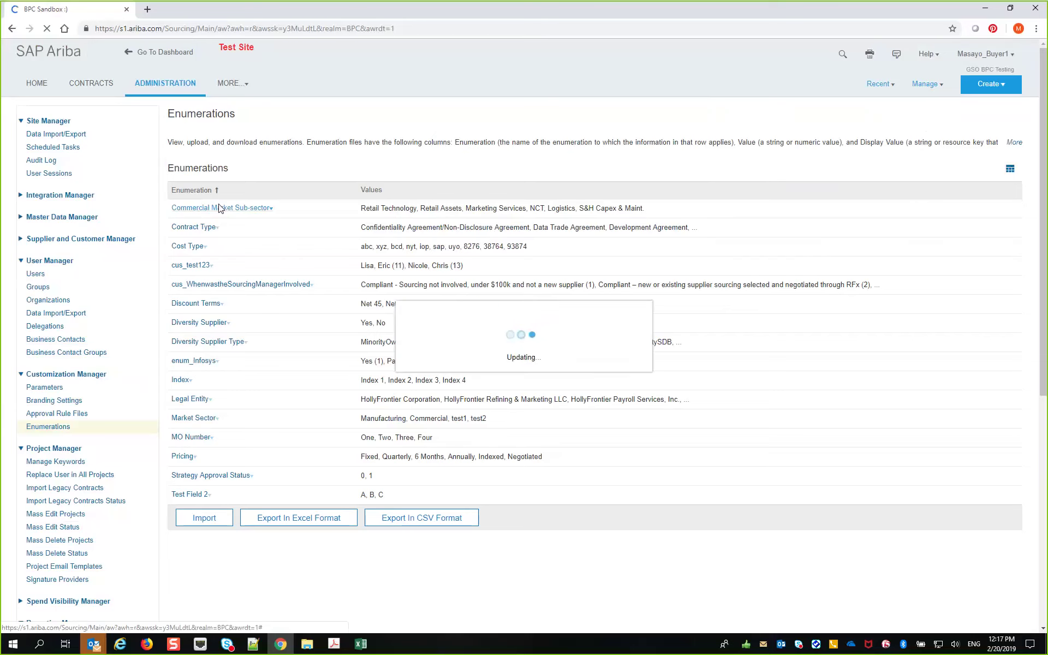
scroll(138, 291, down, 3)
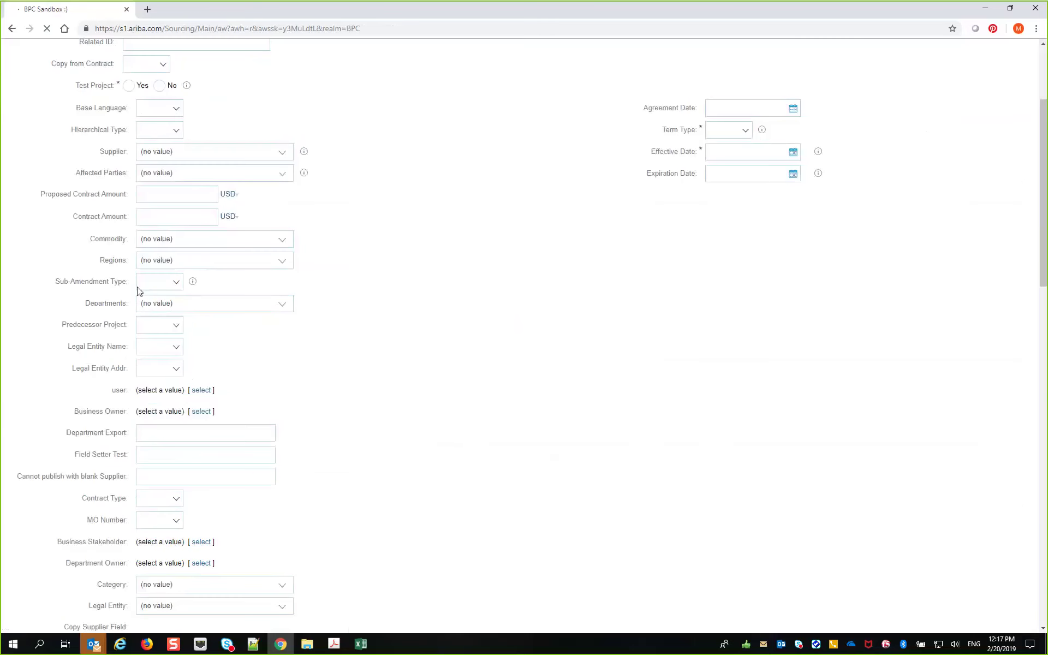
scroll(431, 360, down, 4)
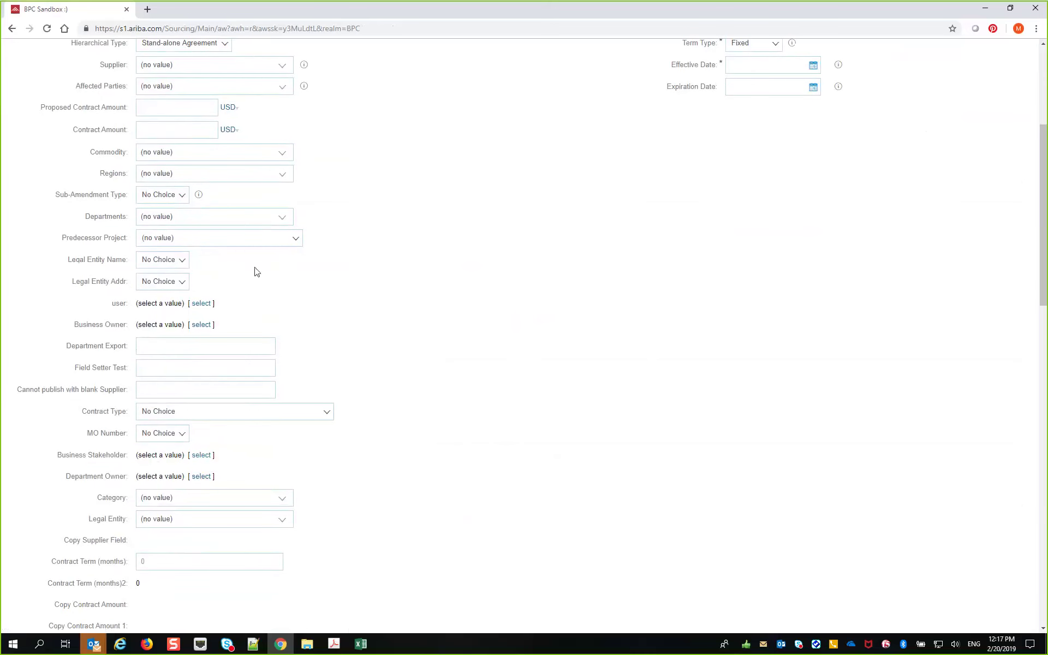
click(180, 283)
click(179, 436)
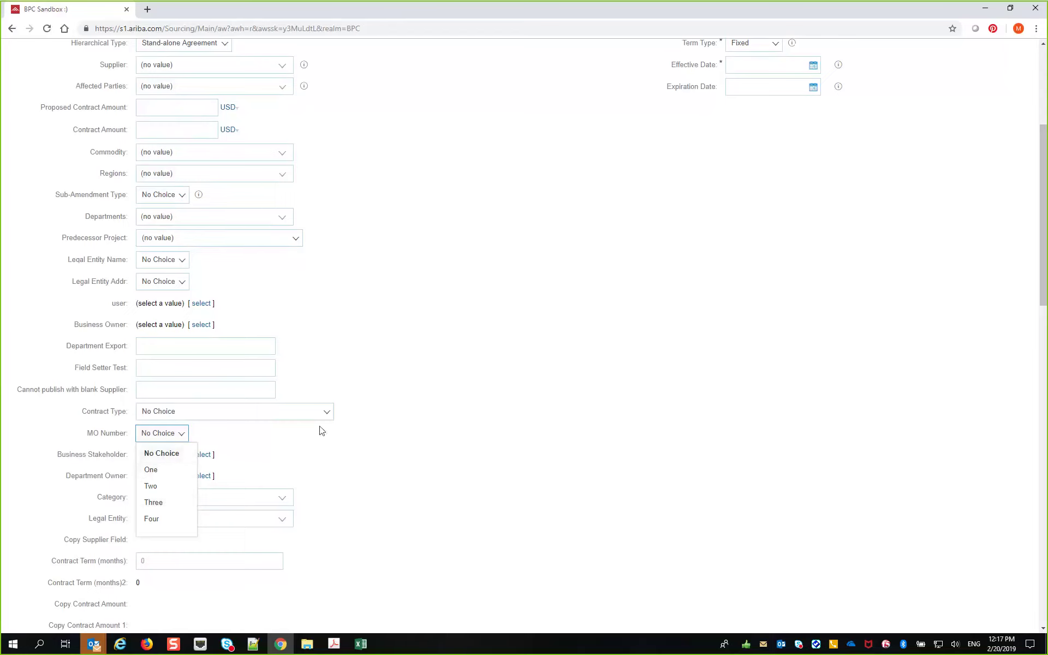
- Browse the Departments value hierarchy by expanding 1Sales, Corporate and Finance, close it without selecting anything, and cancel the workspace form
scroll(366, 445, up, 1)
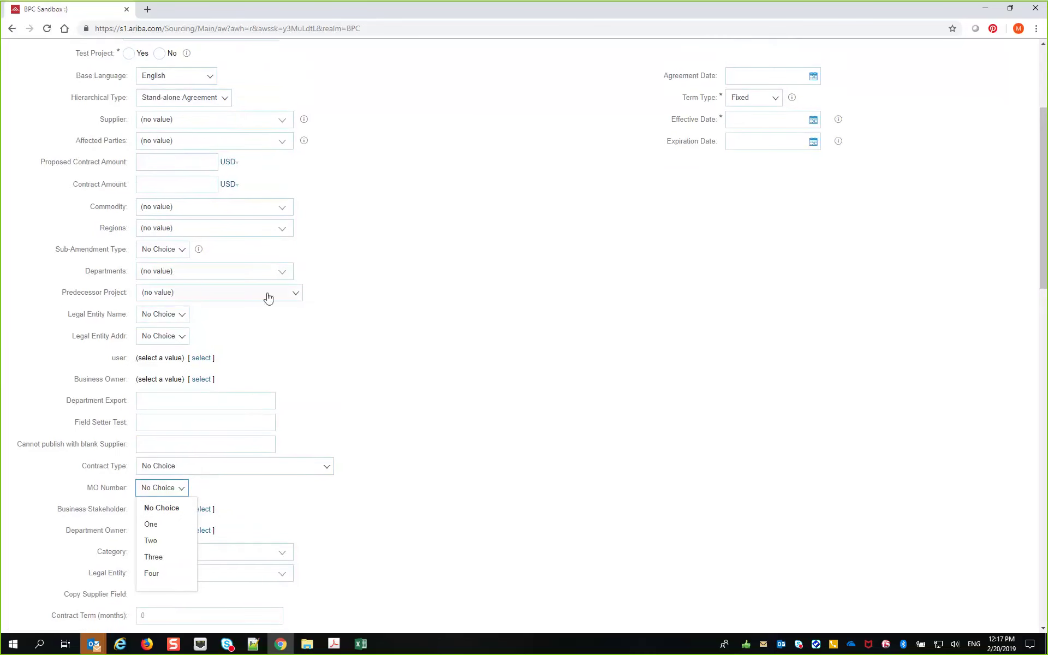
click(280, 273)
click(182, 306)
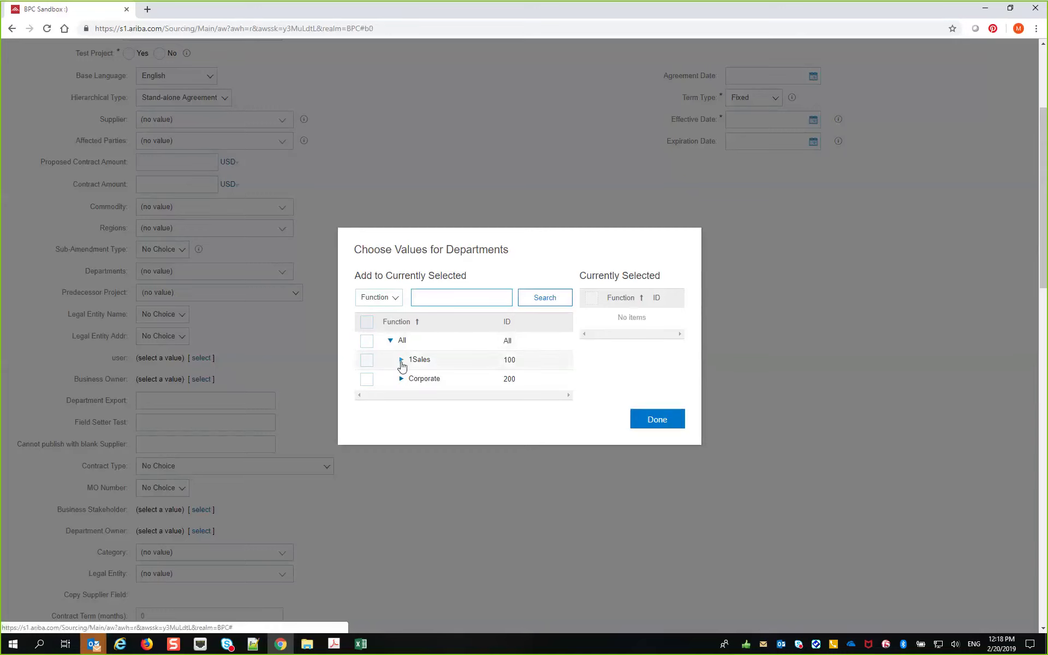
click(402, 359)
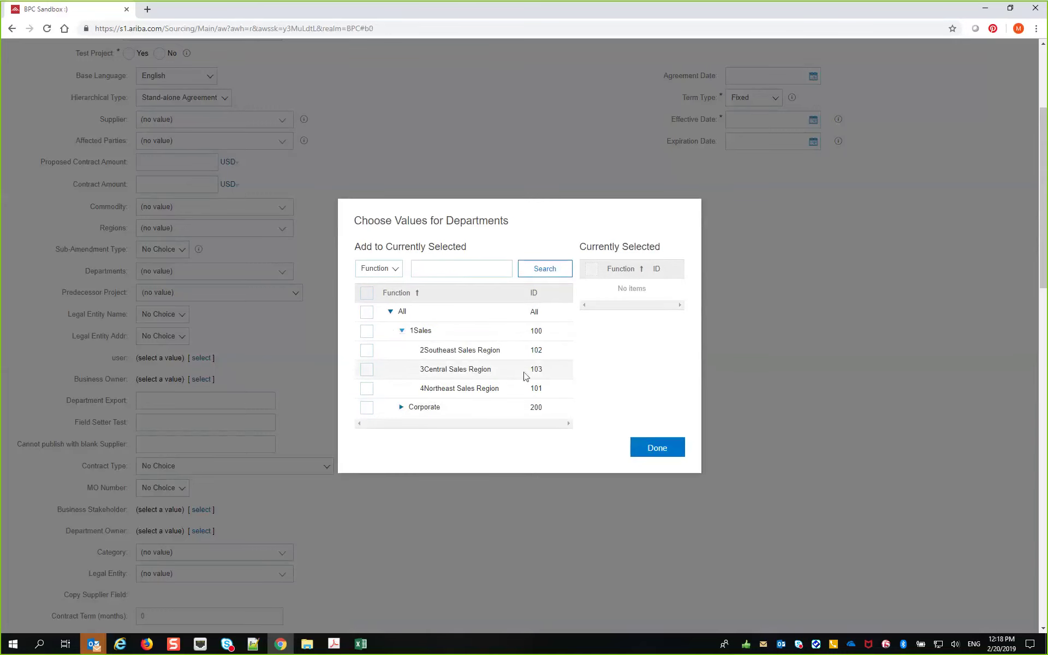
click(401, 407)
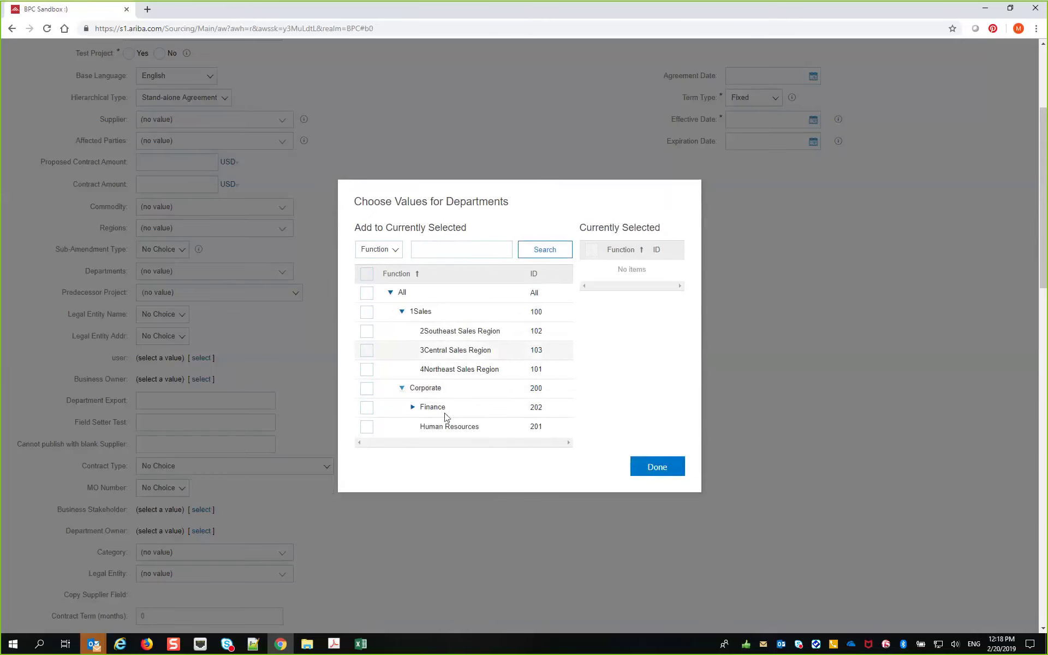
click(412, 407)
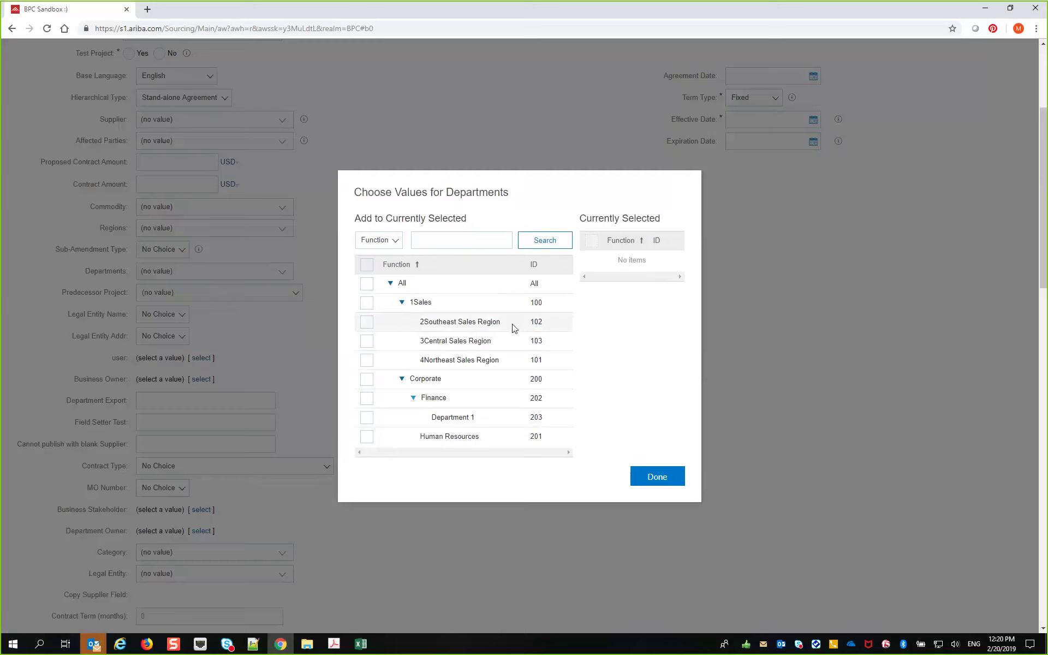
click(645, 483)
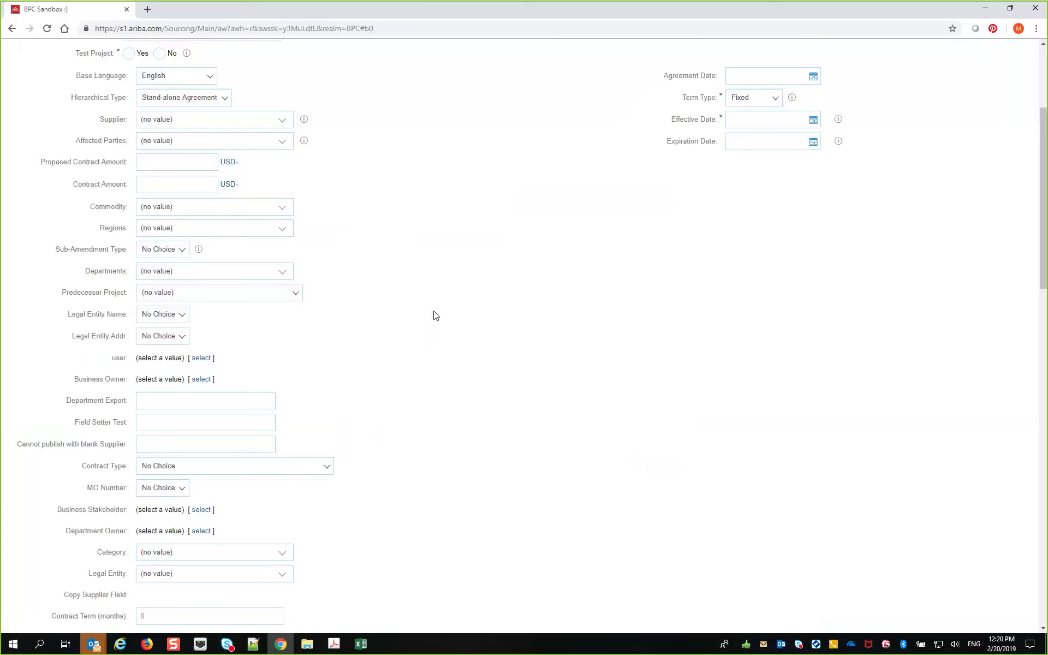
scroll(447, 334, up, 4)
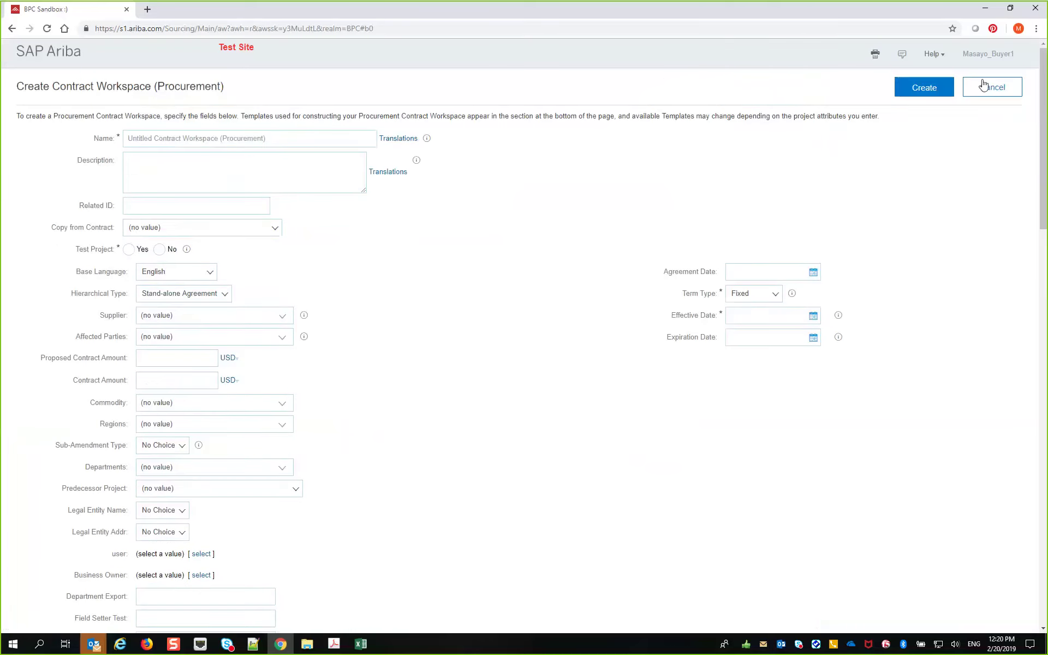
click(986, 95)
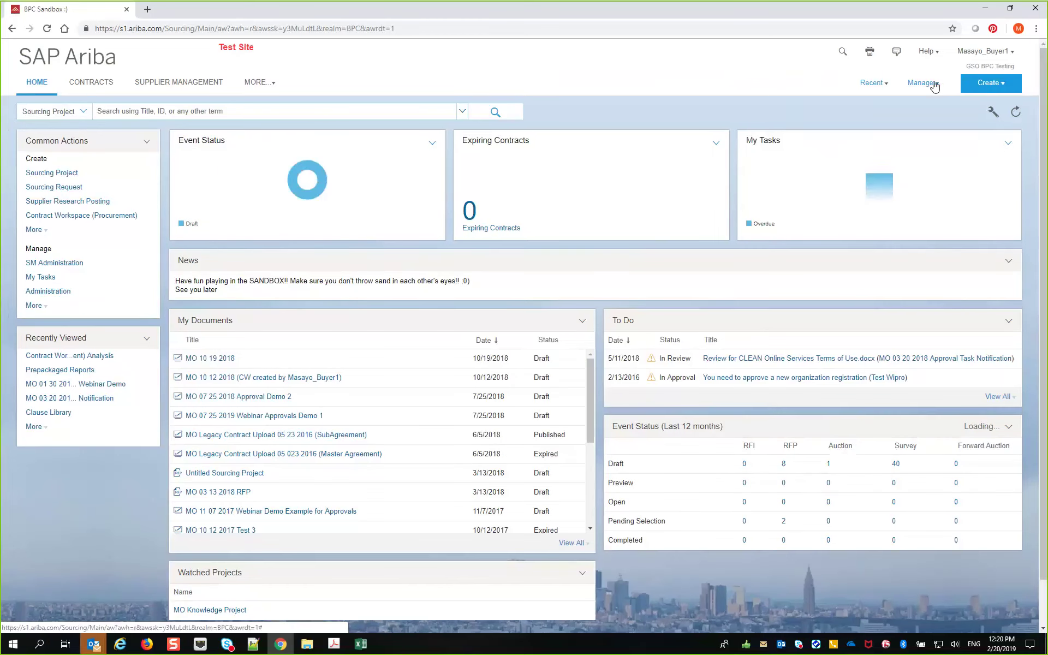
- Open the Users page in Administration and set the user type search filter to Third-Party Enterprise User (Ariba)
click(935, 85)
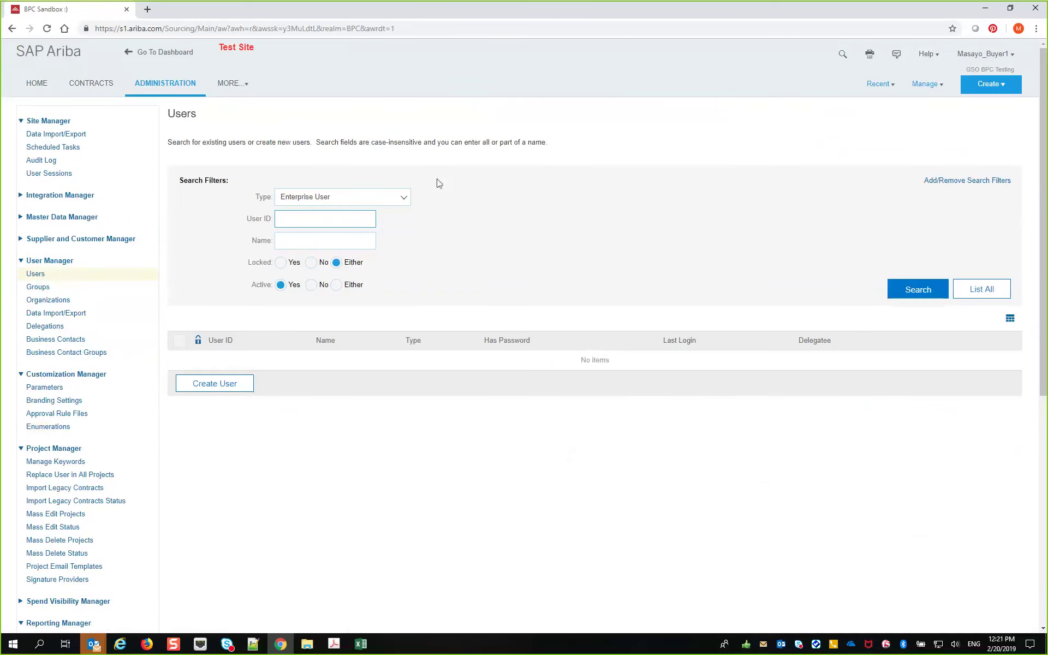
click(405, 204)
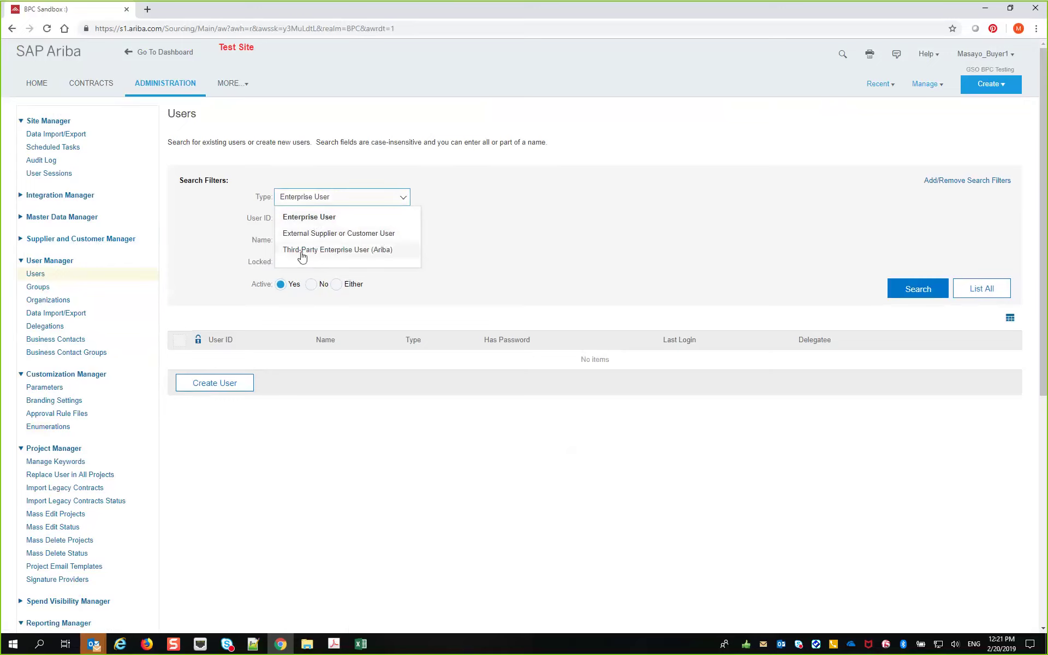
click(382, 250)
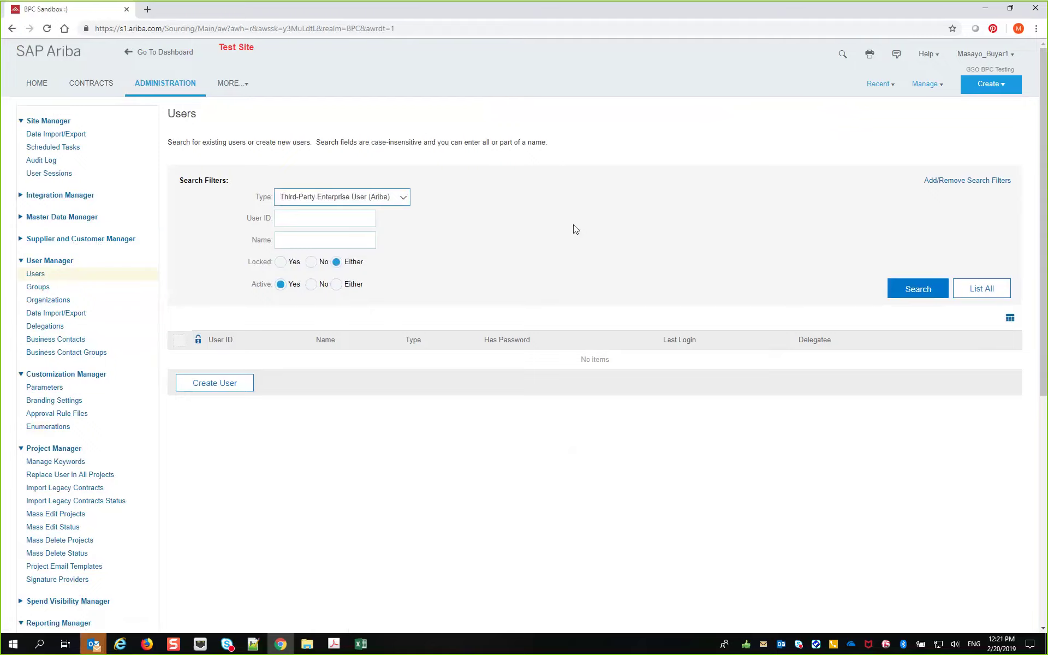